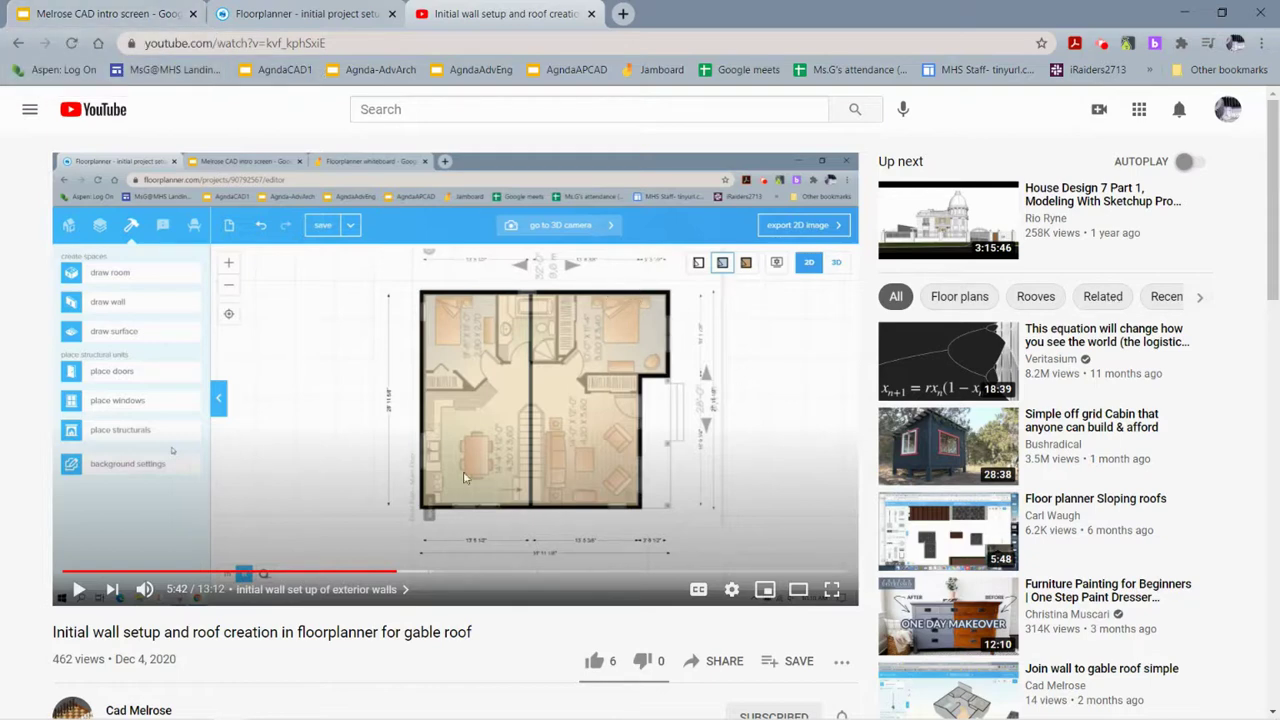
# Duplicate the upper gable wall of the roofed model and place the copy just outside the floor plan's upper exterior wall
pyautogui.click(60, 16)
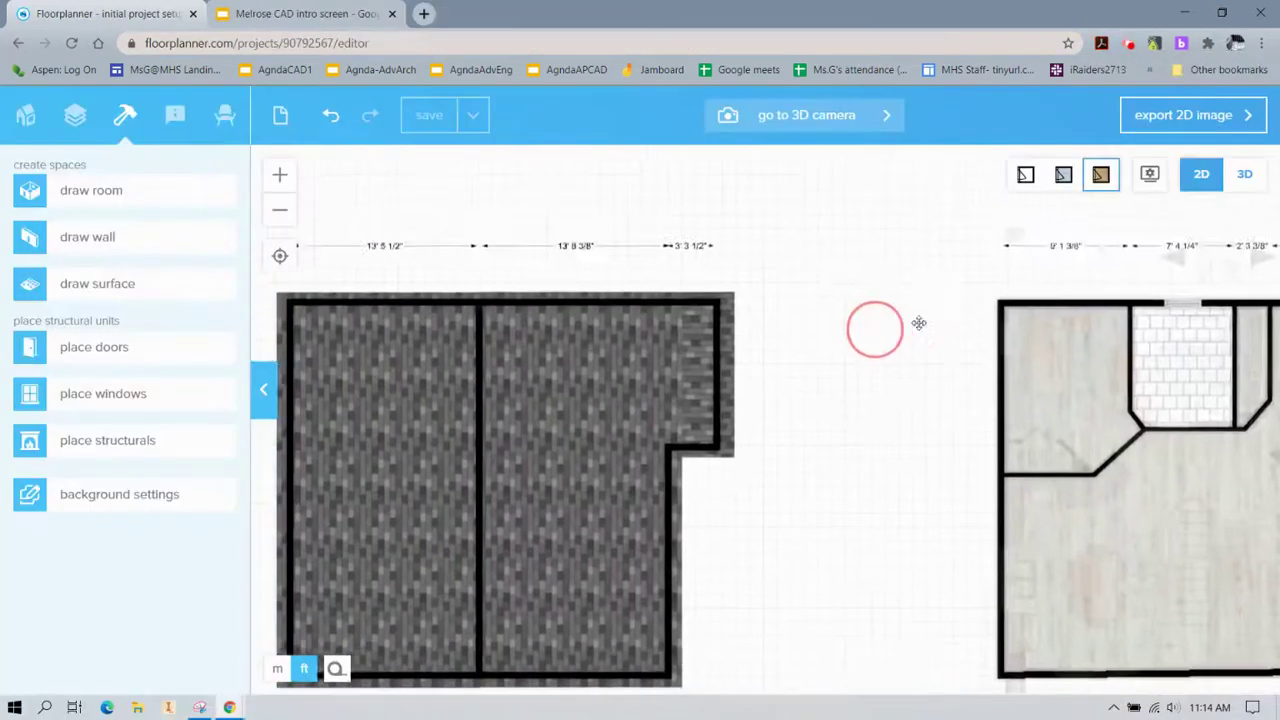
pyautogui.moveTo(875, 327); pyautogui.dragTo(1006, 297)
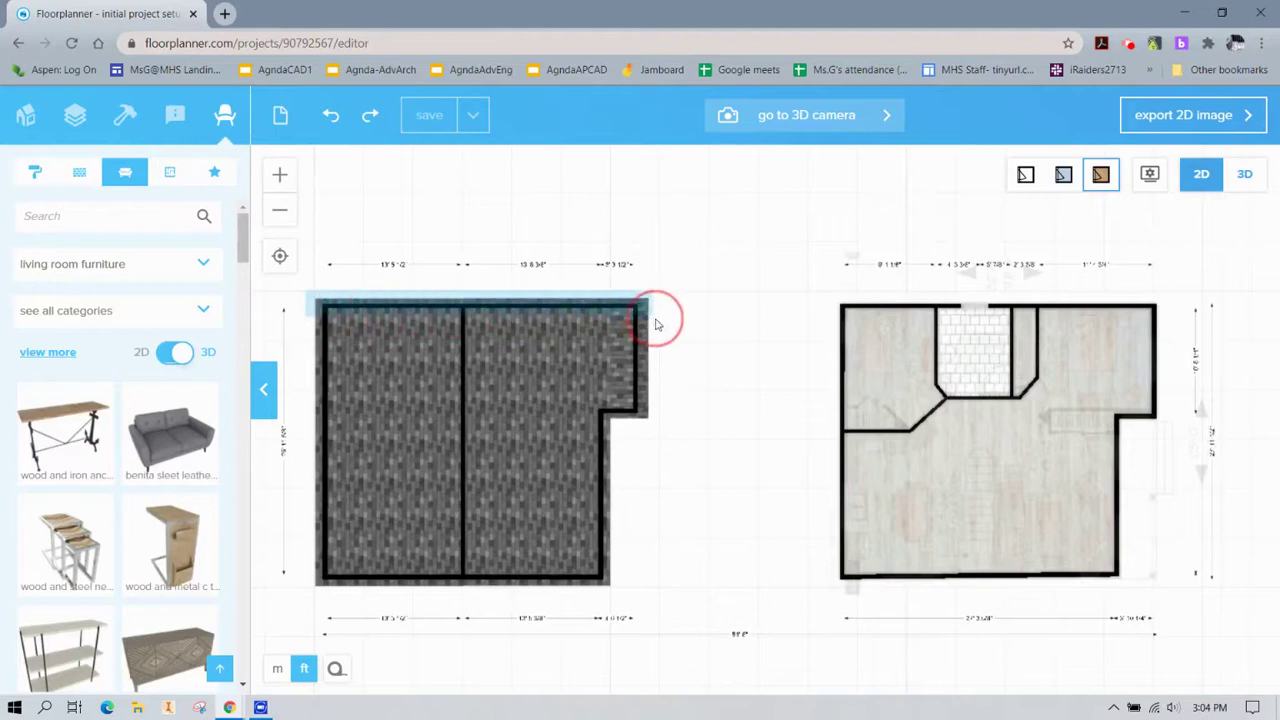
pyautogui.click(659, 325)
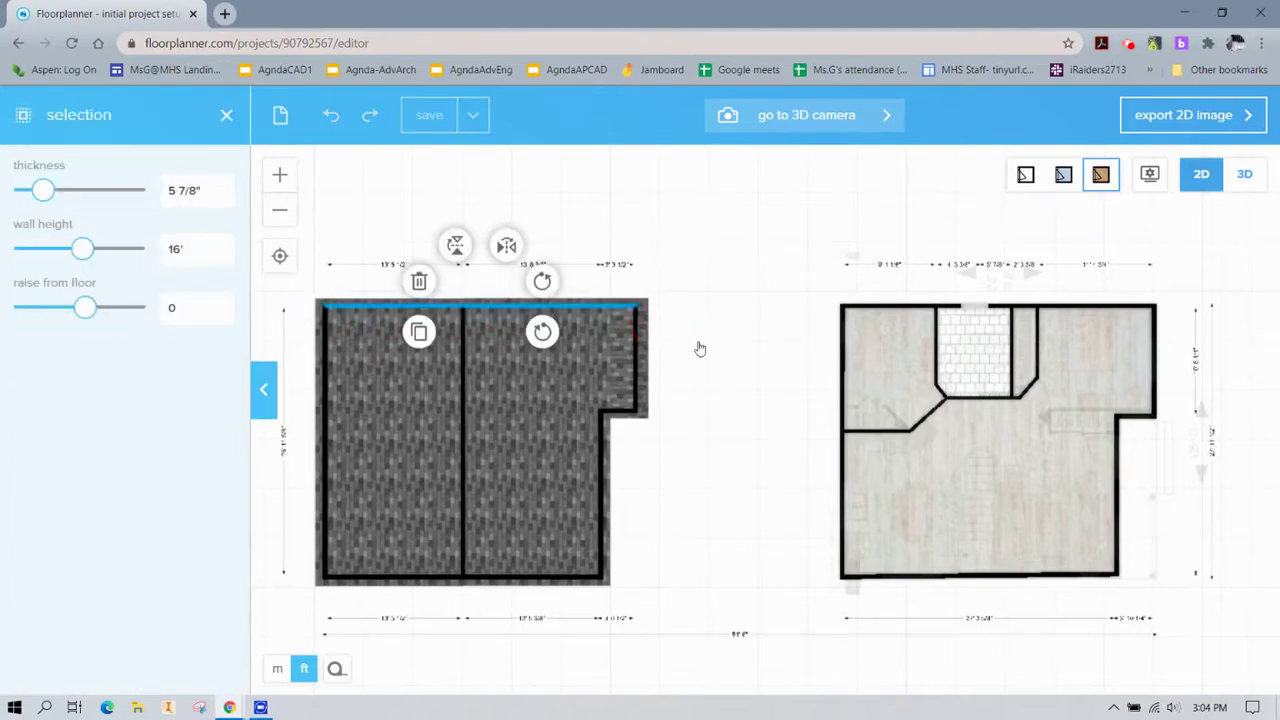
pyautogui.click(417, 333)
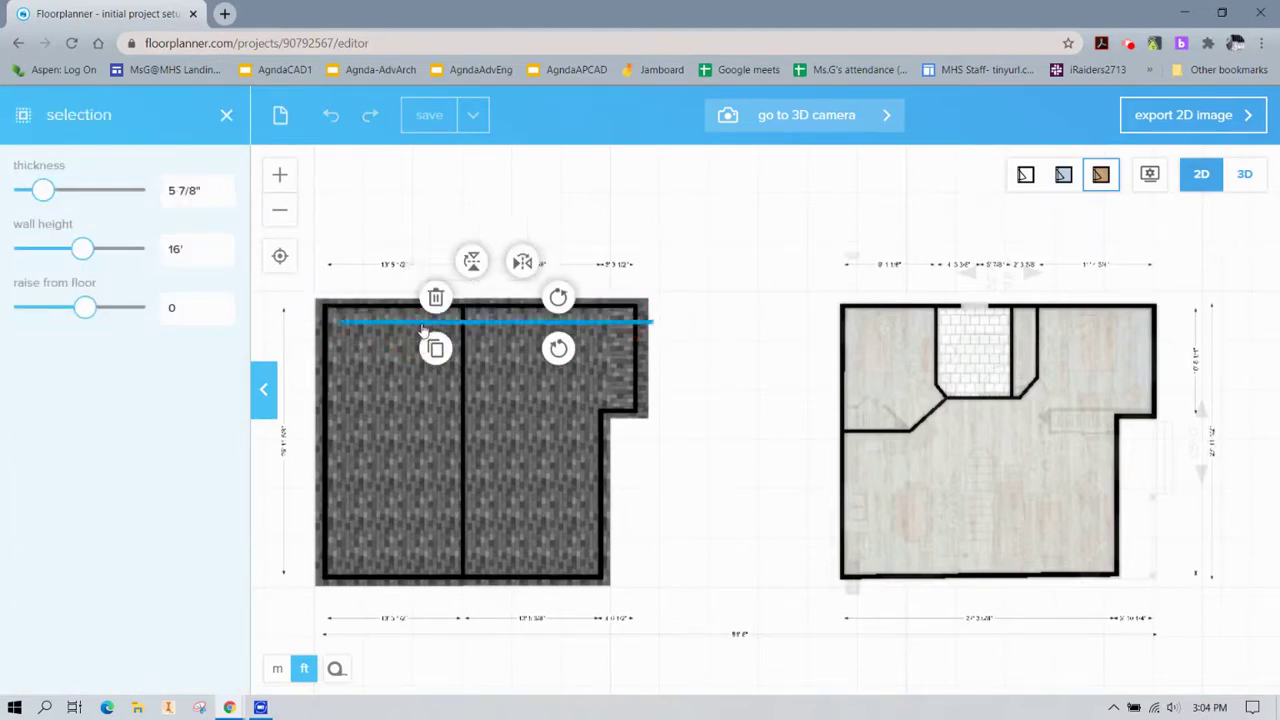
pyautogui.moveTo(425, 323); pyautogui.dragTo(900, 323)
pyautogui.scroll(2, 931, 300)
pyautogui.scroll(4, 931, 299)
pyautogui.click(663, 250)
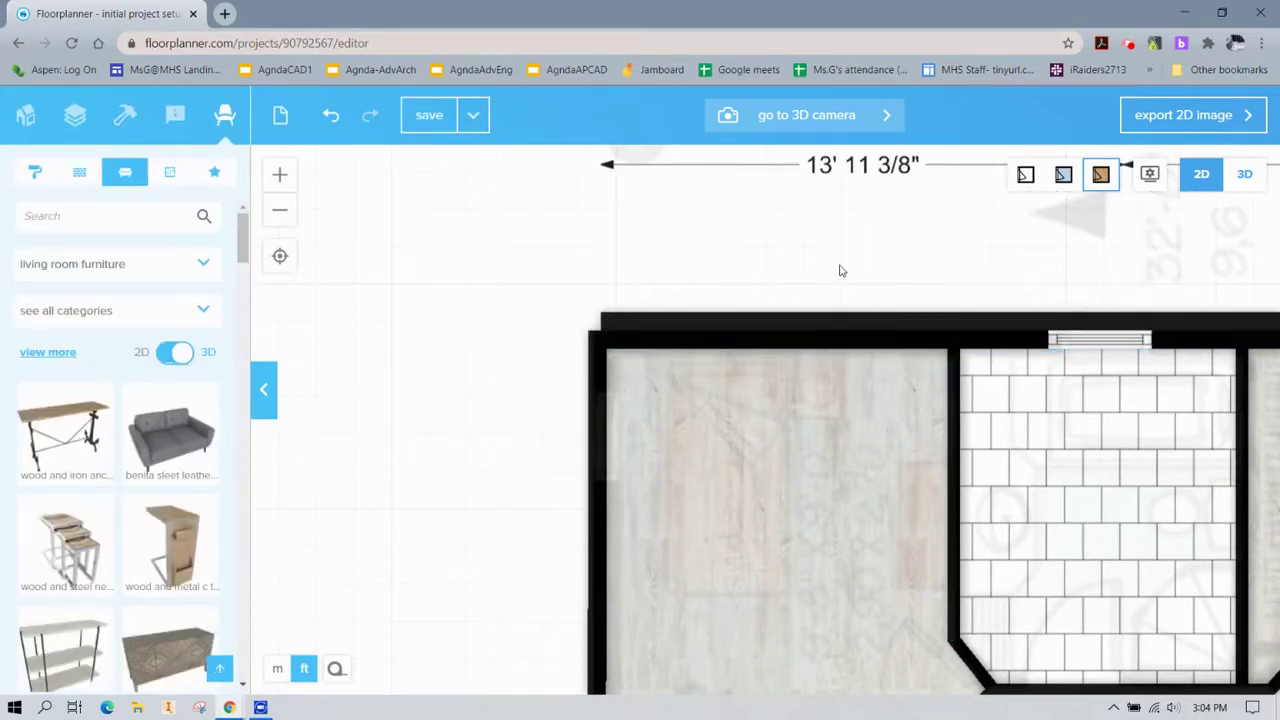
# Move the bathroom window from the inner exterior wall onto the copied gable wall
pyautogui.moveTo(840, 270); pyautogui.dragTo(529, 260)
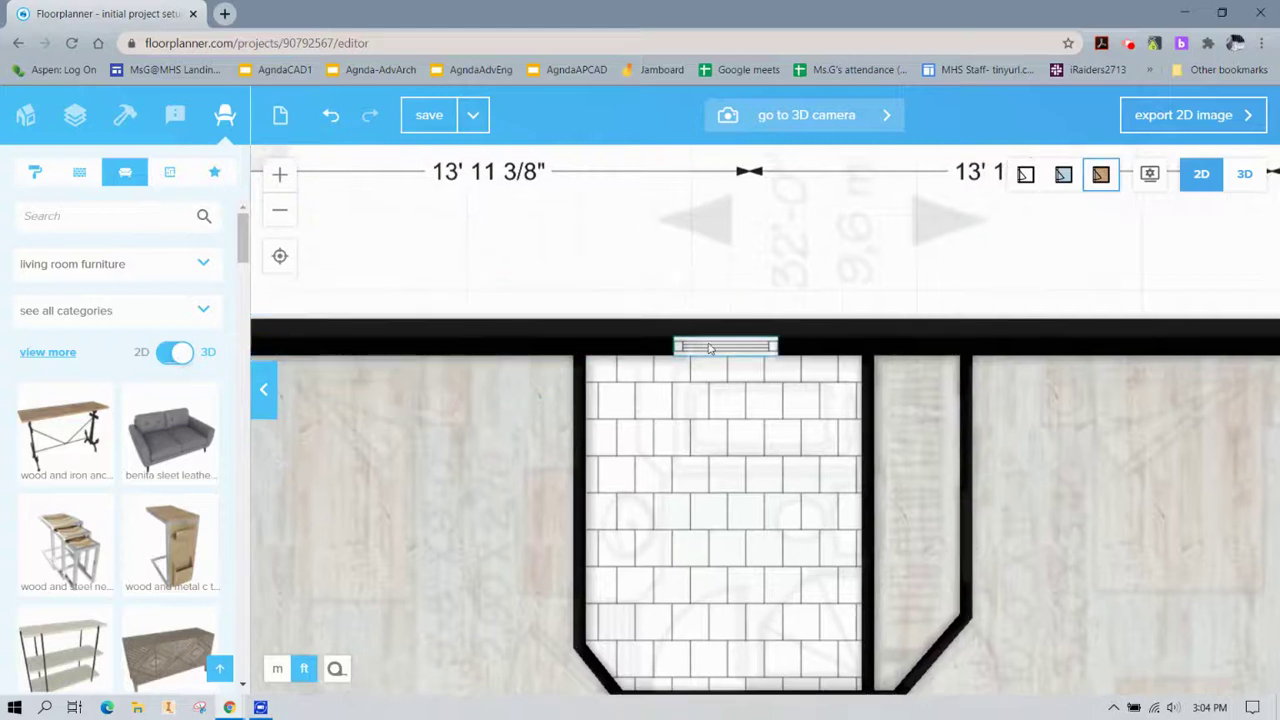
pyautogui.moveTo(709, 348); pyautogui.dragTo(711, 331)
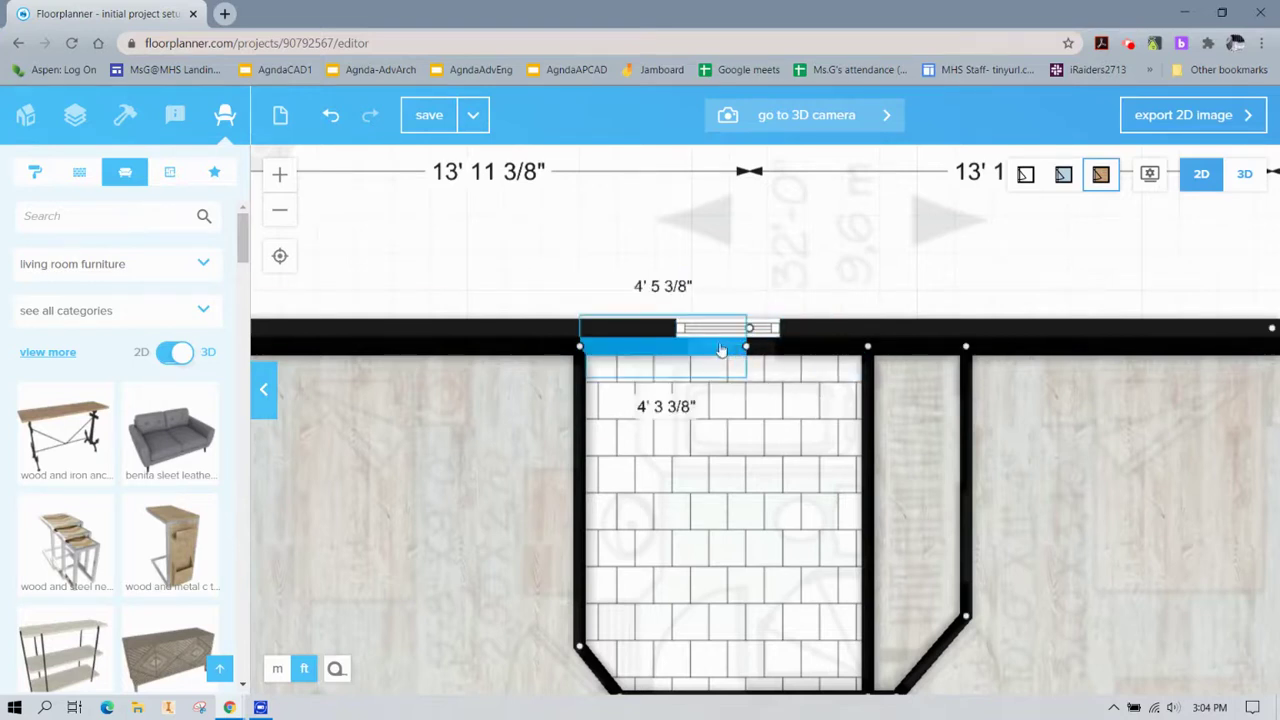
pyautogui.click(580, 350)
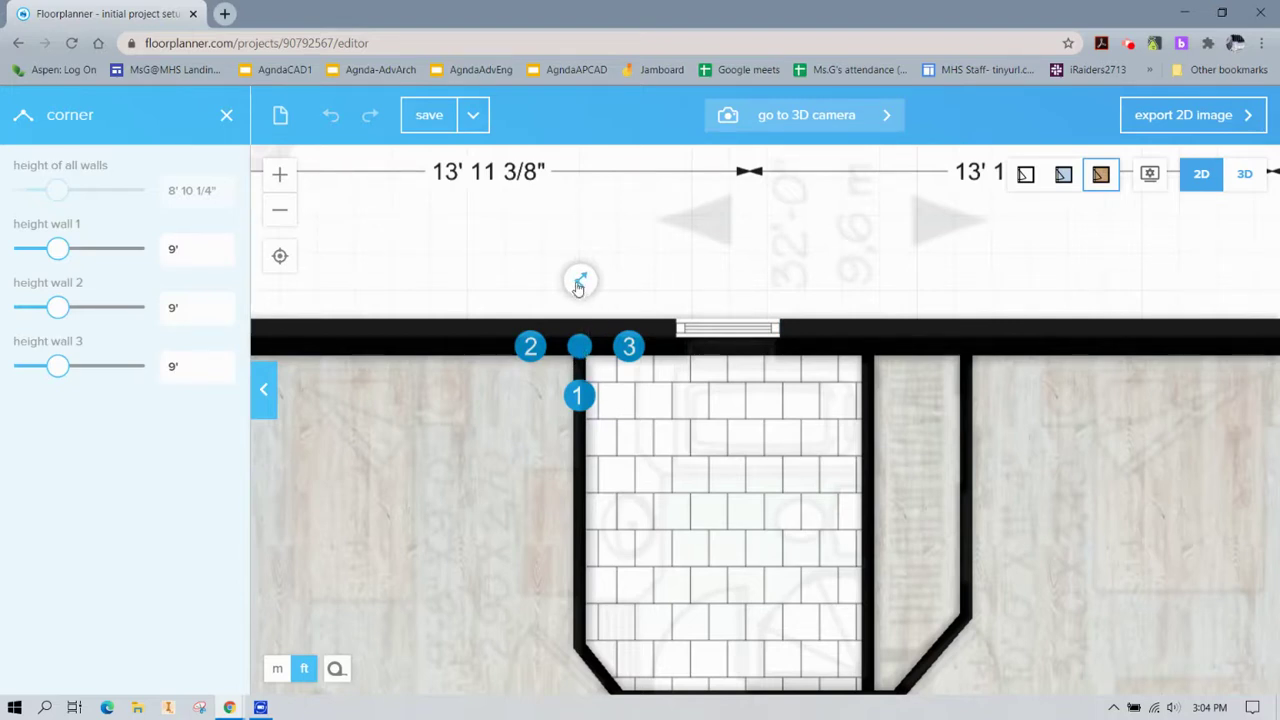
# Examine both buildings in 3D, checking how the copied gable wall and its window sit against the house's exterior walls
pyautogui.click(1248, 180)
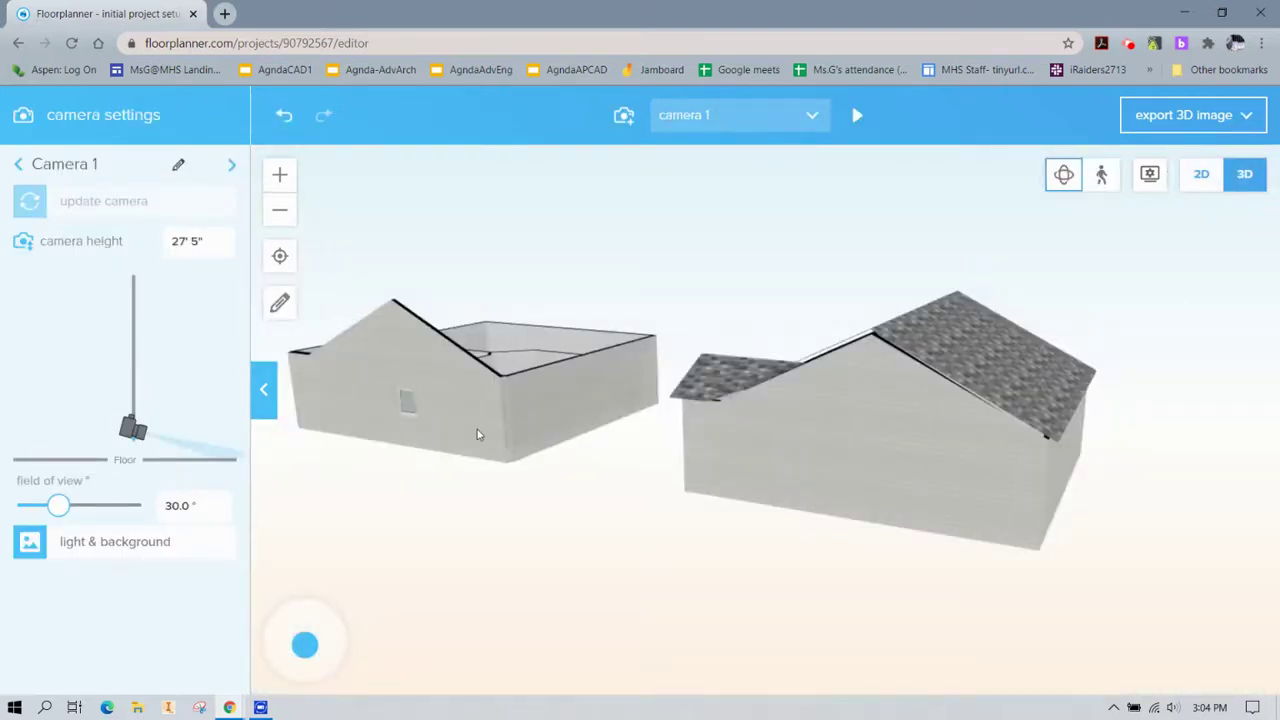
pyautogui.moveTo(612, 437); pyautogui.dragTo(435, 463, button='right')
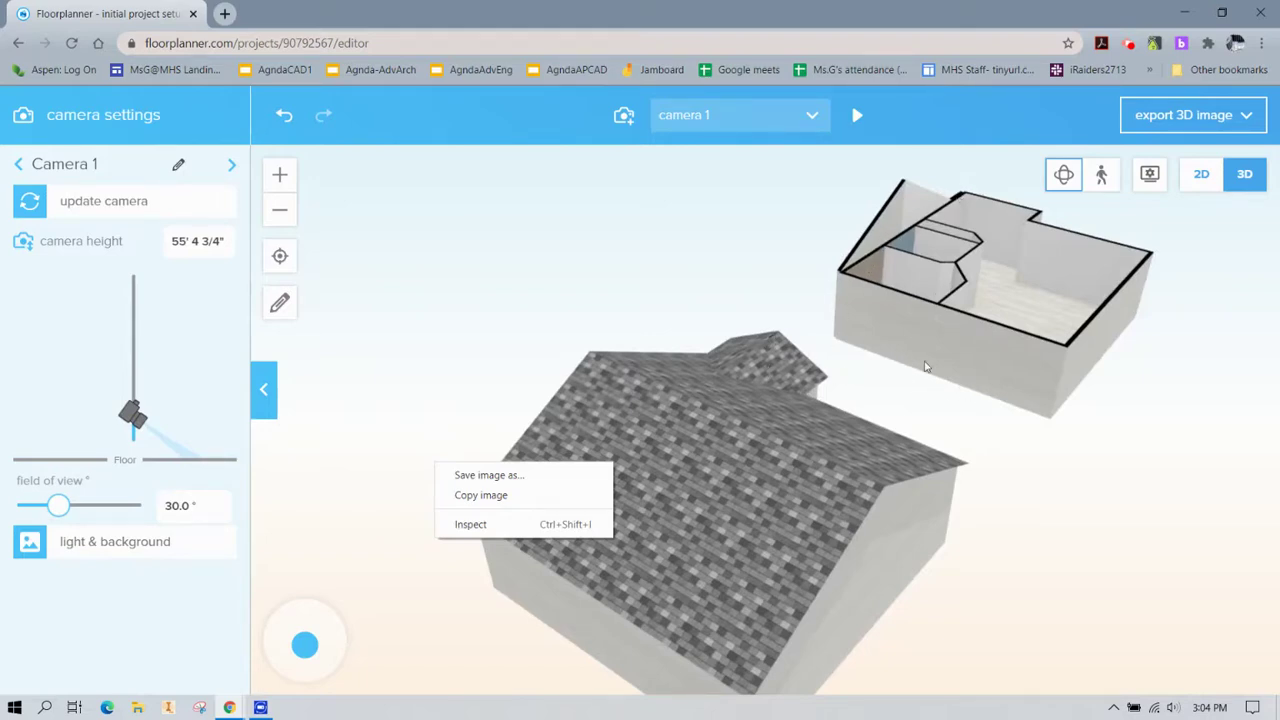
pyautogui.click(726, 297)
pyautogui.moveTo(746, 300); pyautogui.dragTo(914, 305)
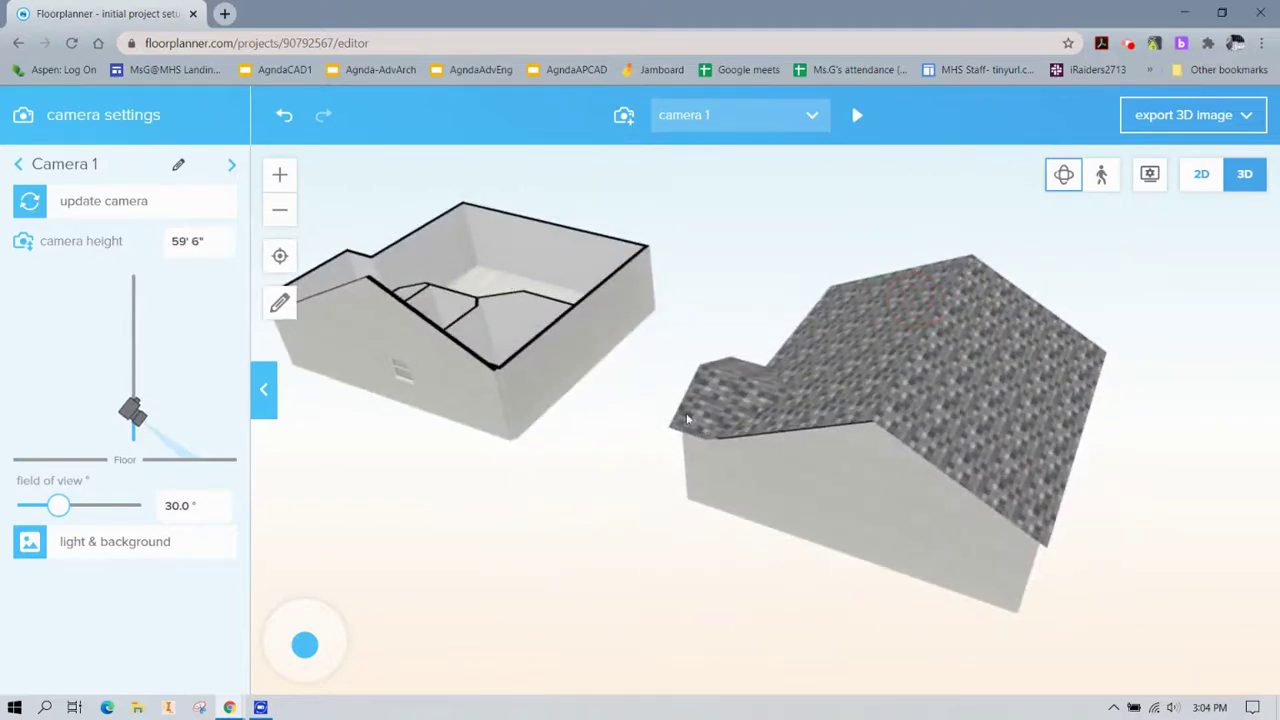
pyautogui.moveTo(492, 415); pyautogui.dragTo(508, 390, button='right')
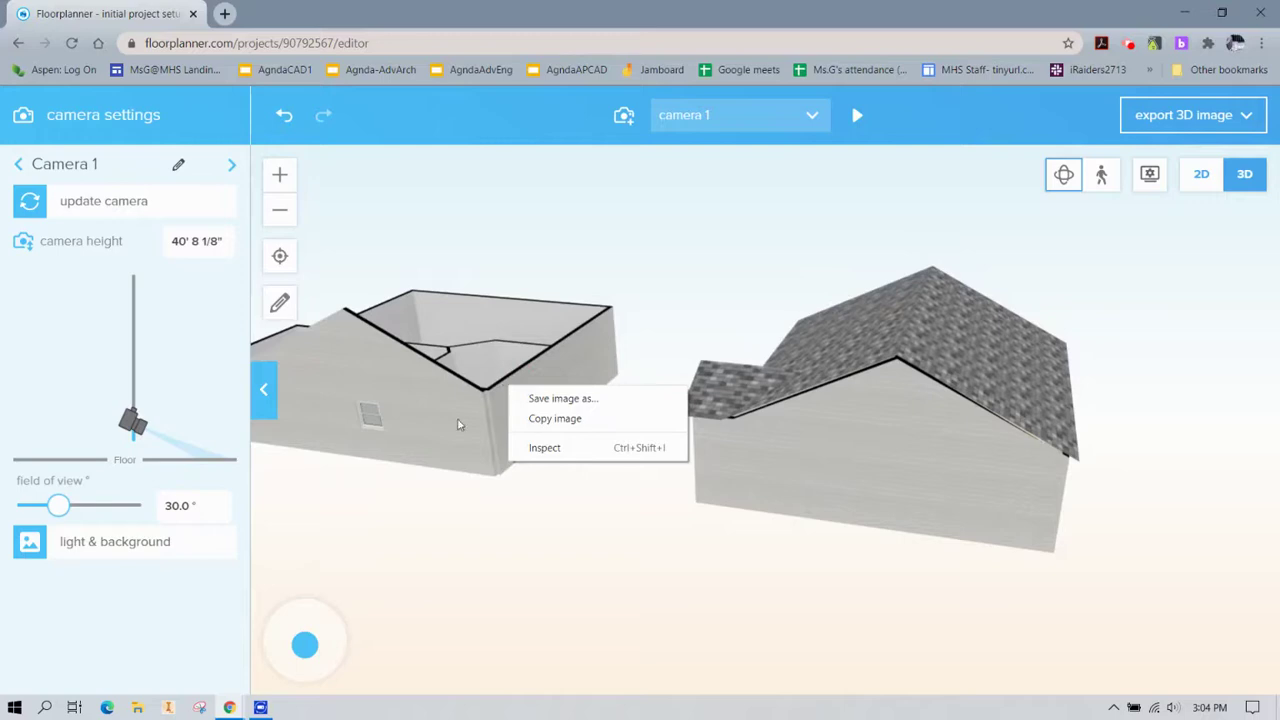
pyautogui.click(506, 543)
pyautogui.press('Left')
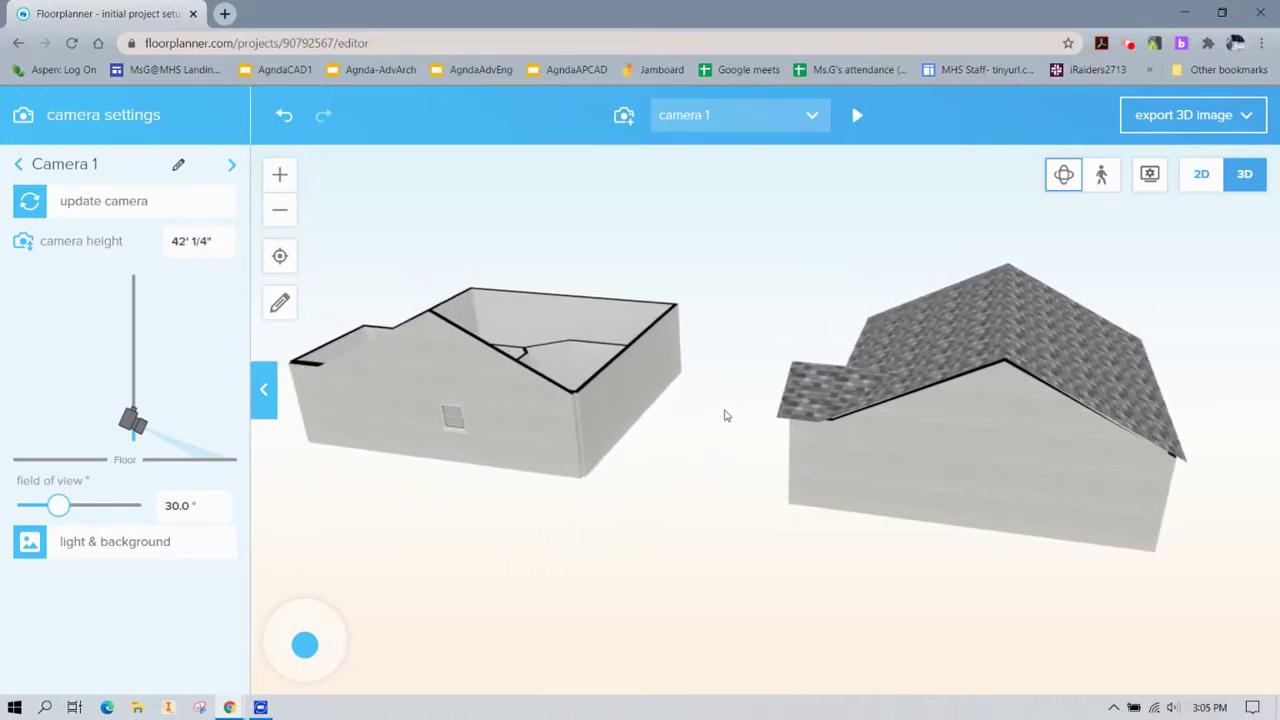
pyautogui.moveTo(669, 381); pyautogui.dragTo(549, 374, button='right')
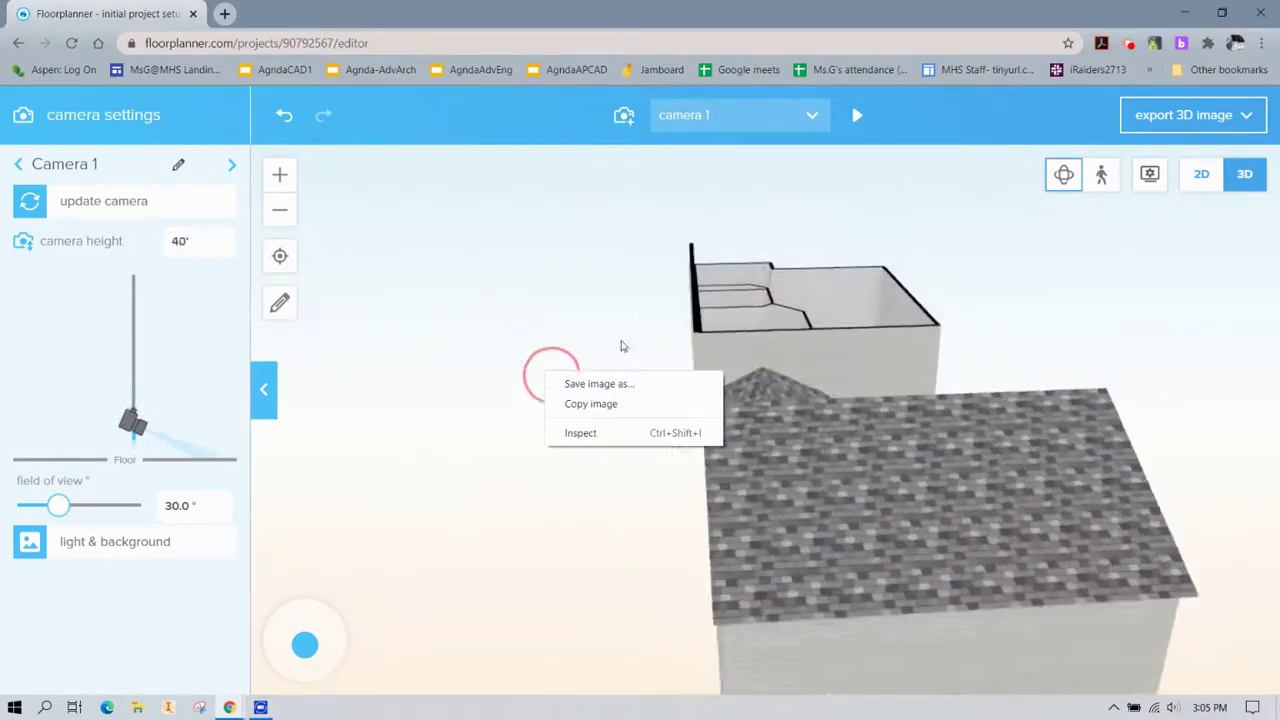
# Back in the 2D plan, draw a short connecting wall from the bathroom's upper-left corner to the gable wall
pyautogui.click(1188, 182)
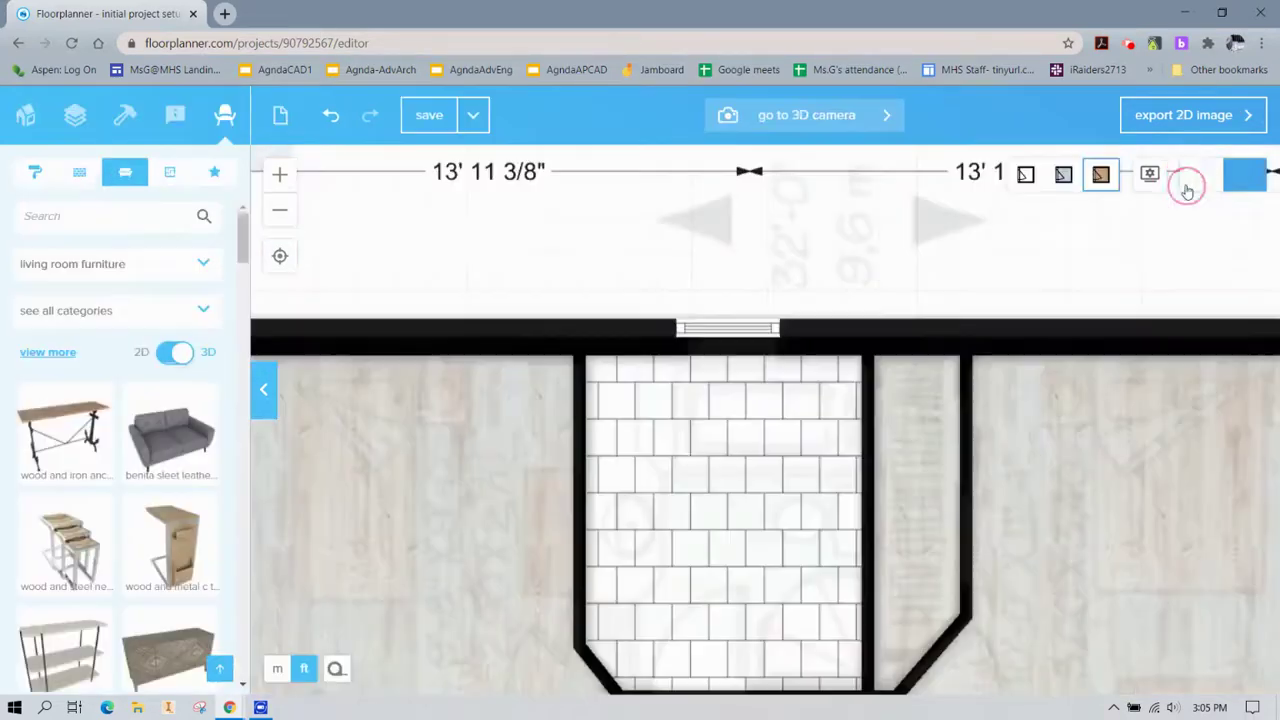
pyautogui.click(580, 352)
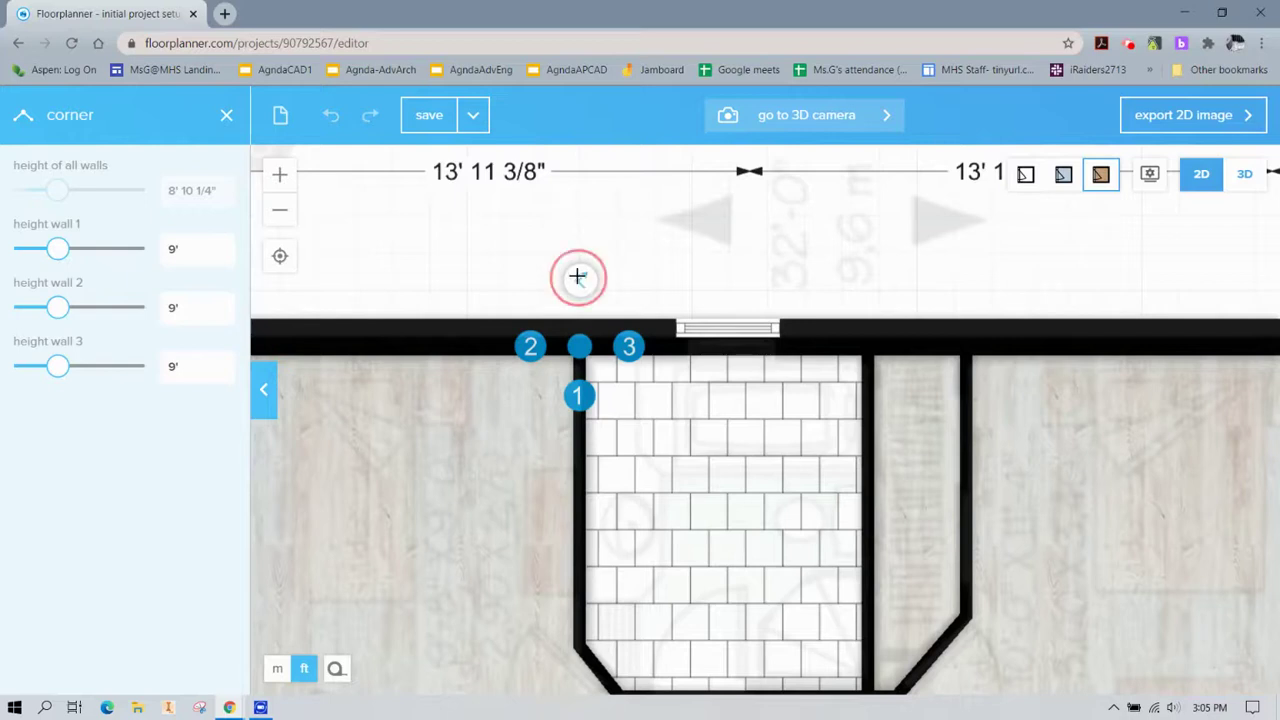
pyautogui.click(580, 322)
pyautogui.click(580, 322)
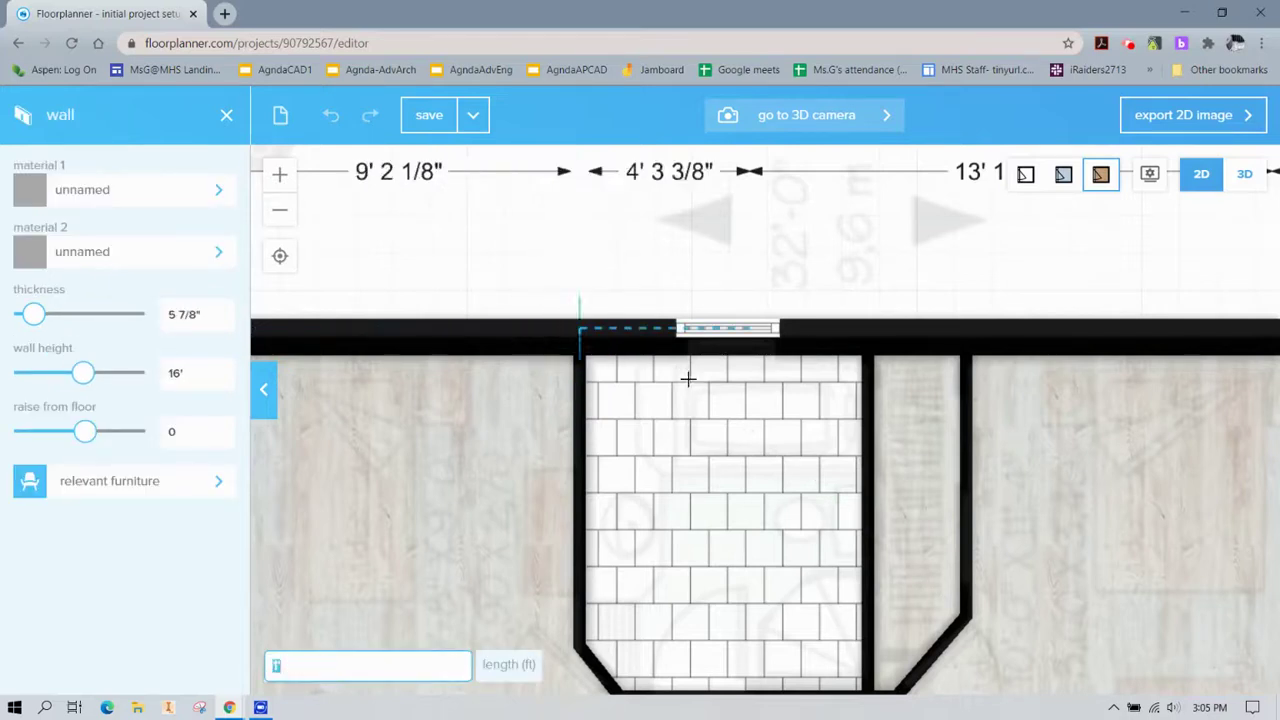
pyautogui.press('Escape')
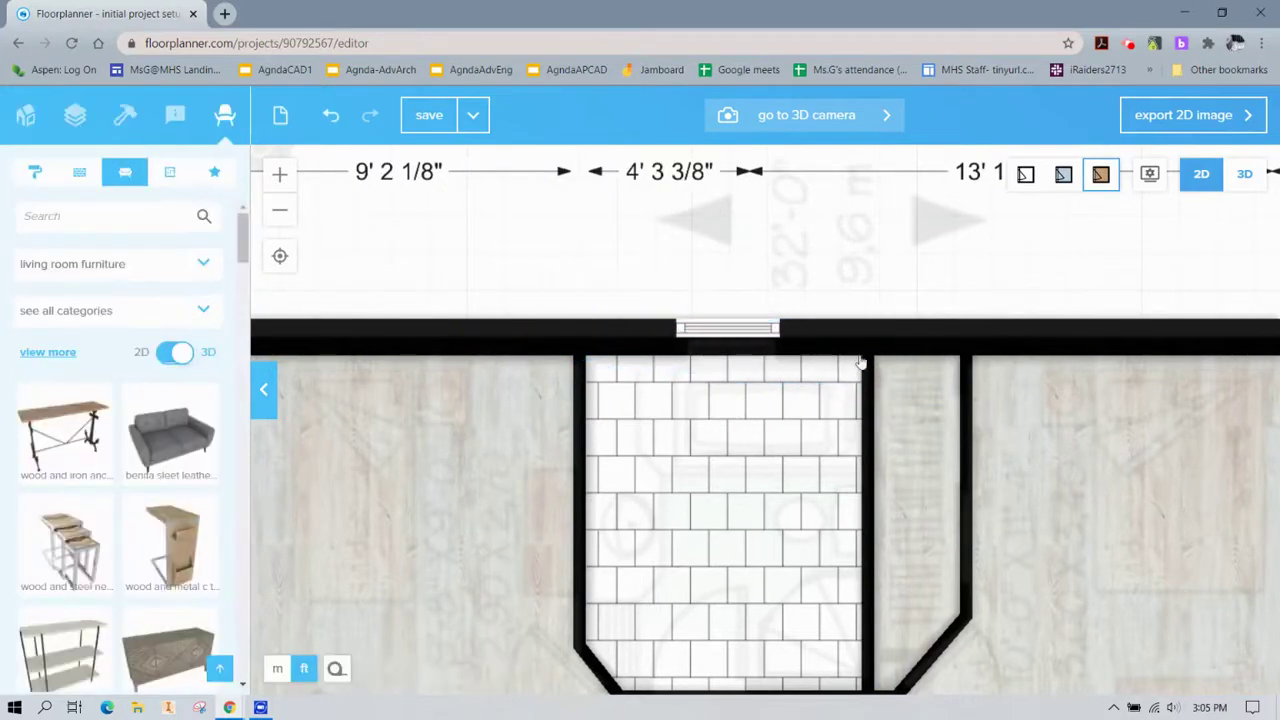
# Draw a short connecting wall from the bathroom's upper-right corner to the gable wall
pyautogui.click(876, 349)
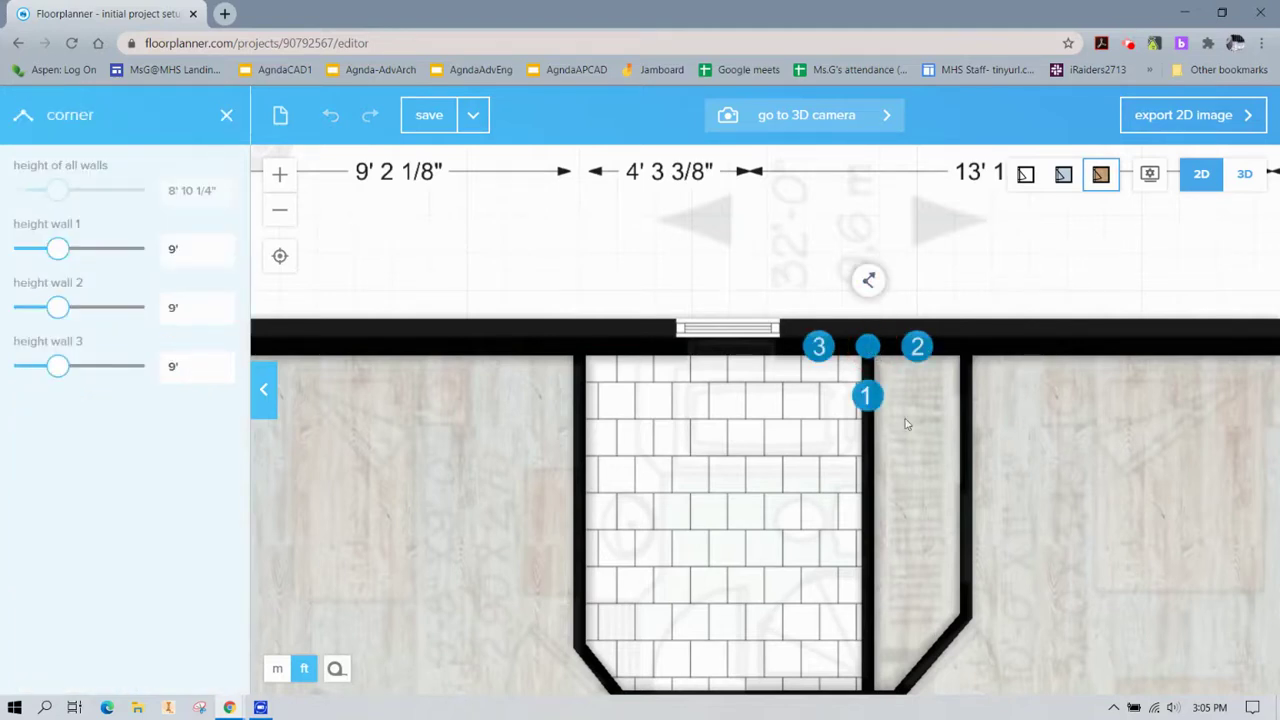
pyautogui.click(870, 283)
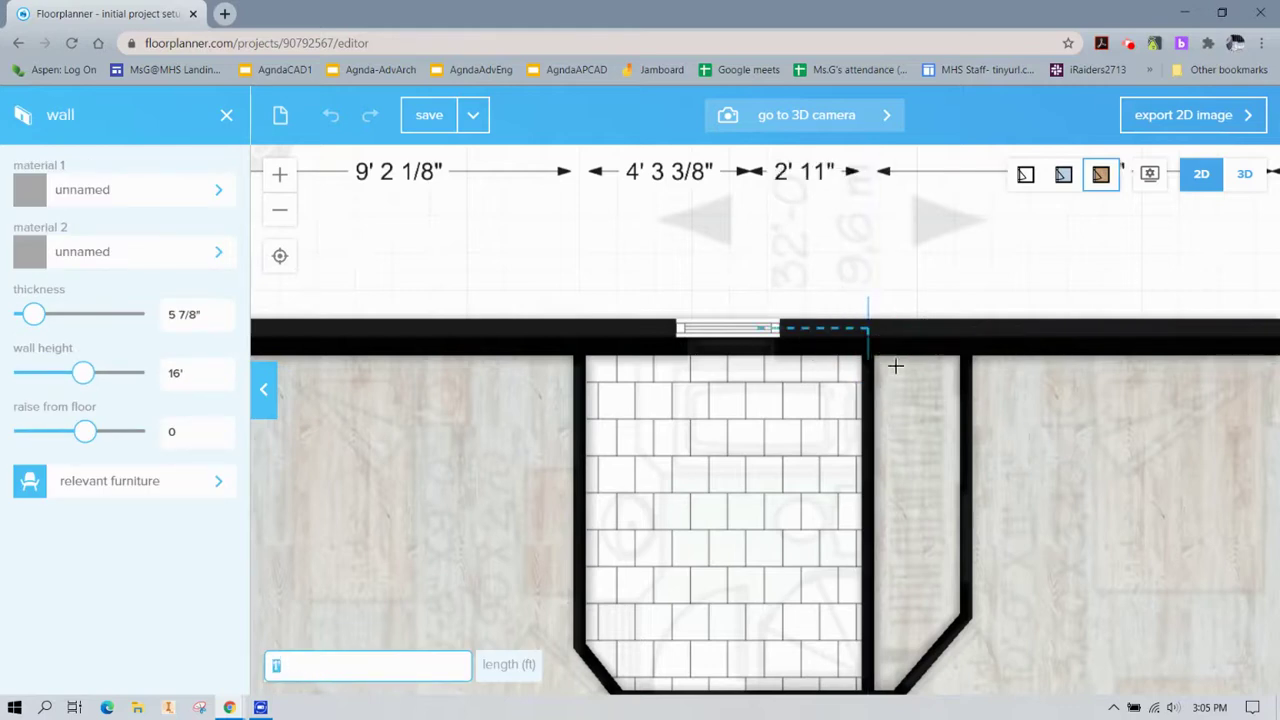
pyautogui.press('Escape')
# Draw a short connecting wall from the upper end of the closet's right wall to the gable wall
pyautogui.click(963, 370)
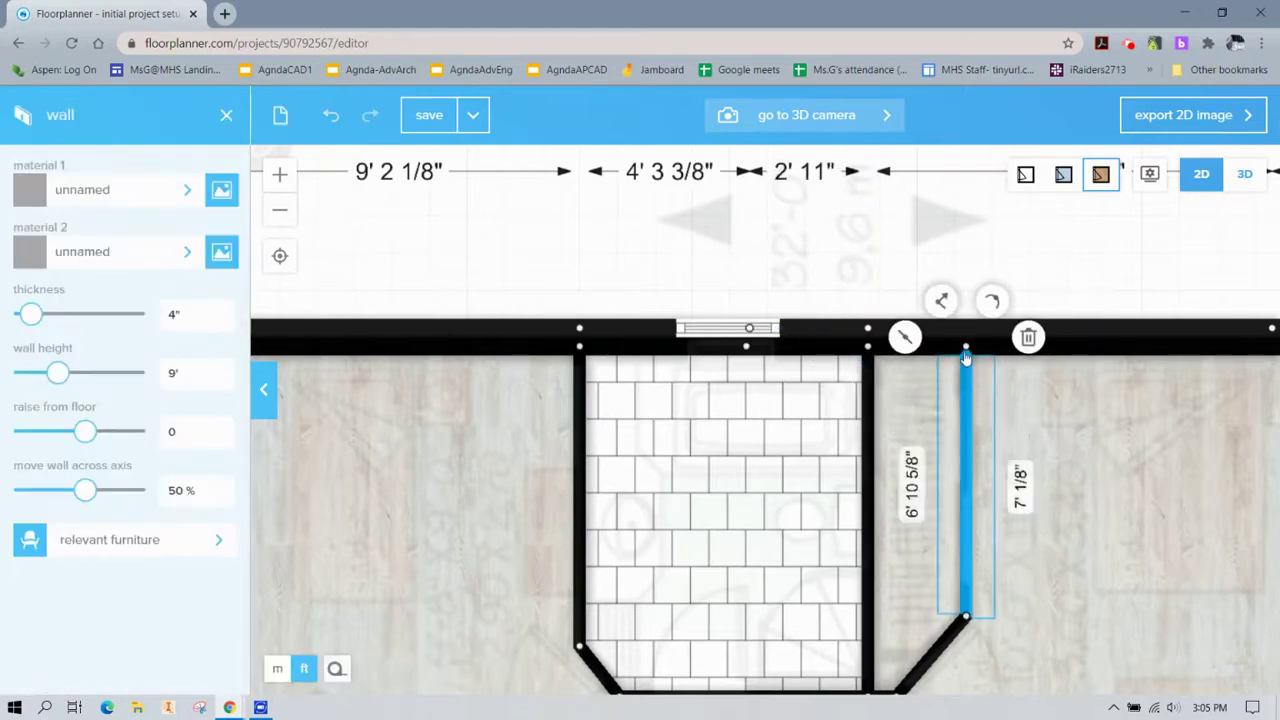
pyautogui.press('Escape')
pyautogui.click(967, 347)
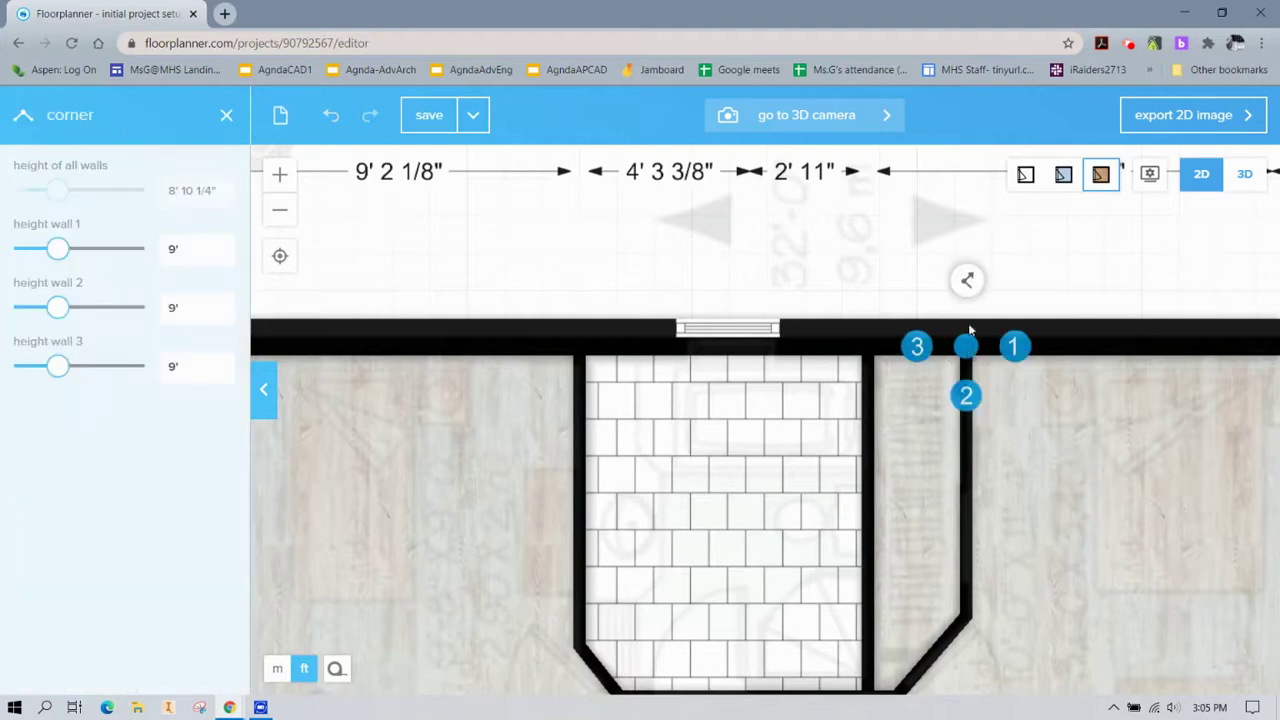
pyautogui.click(966, 277)
pyautogui.click(967, 331)
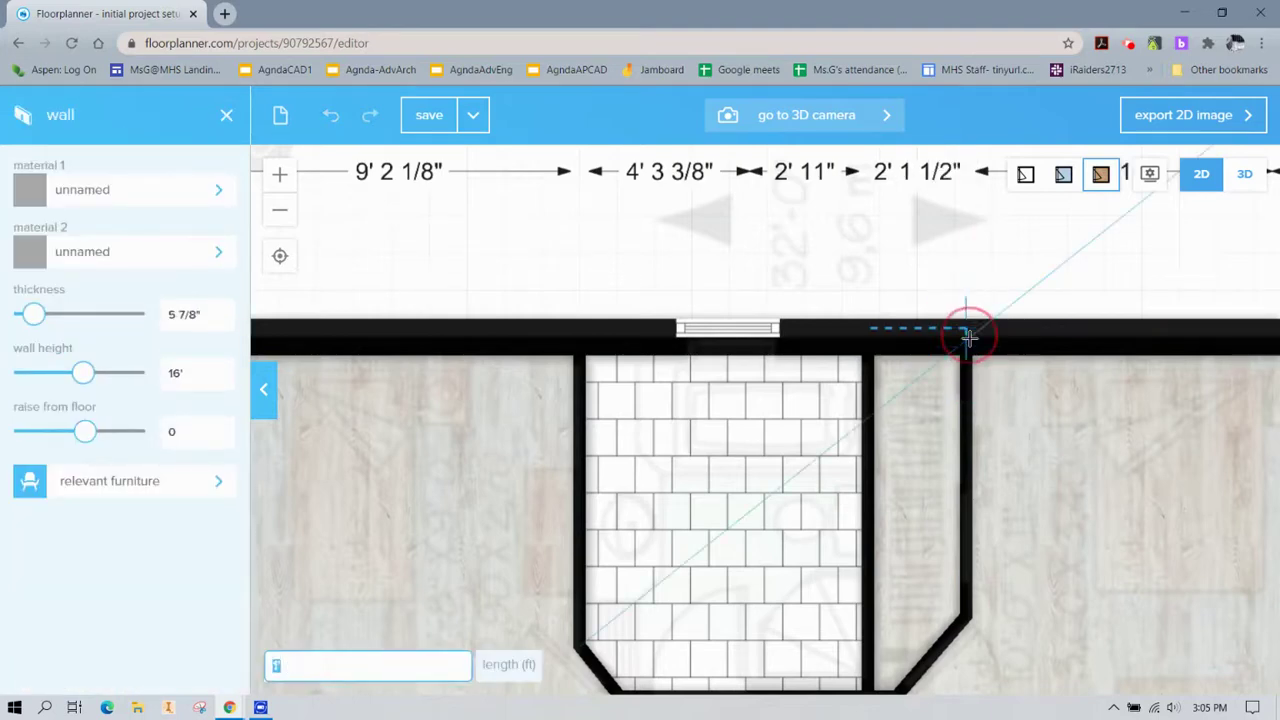
pyautogui.press('Escape')
# Try to draw a short connecting wall from the house's upper-left corner to the gable wall
pyautogui.scroll(-2, 956, 355)
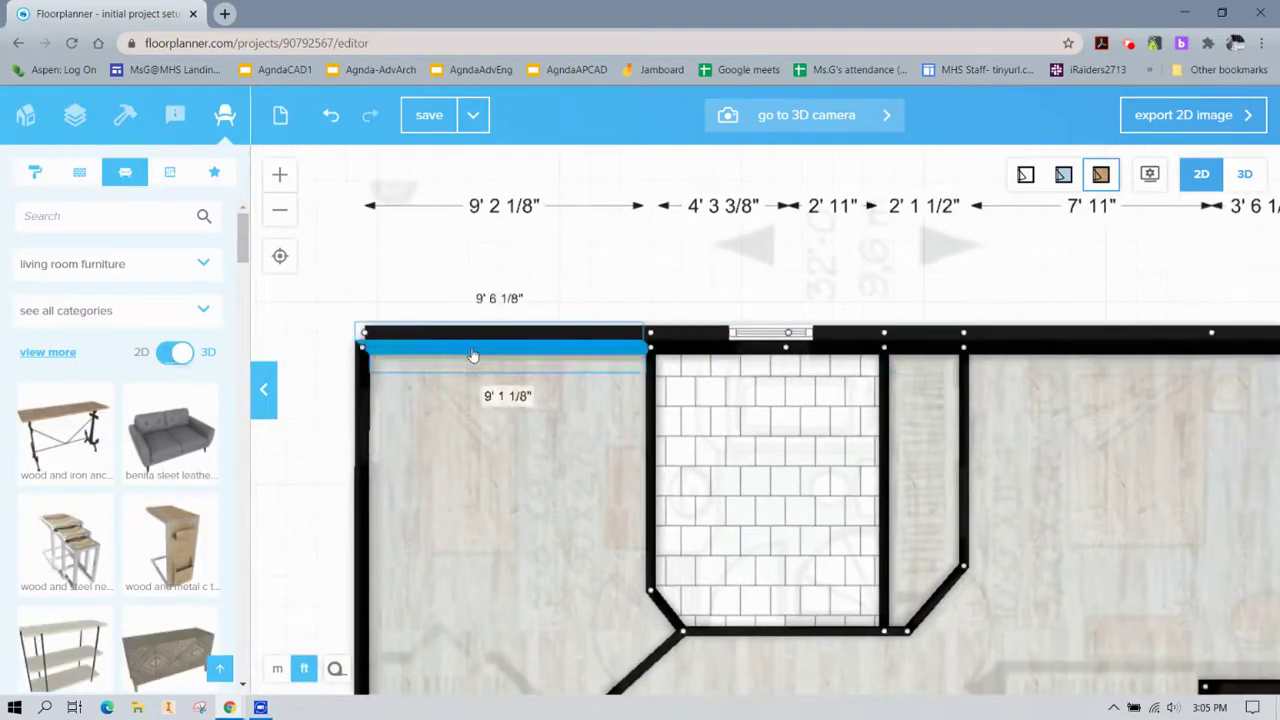
pyautogui.scroll(3, 372, 352)
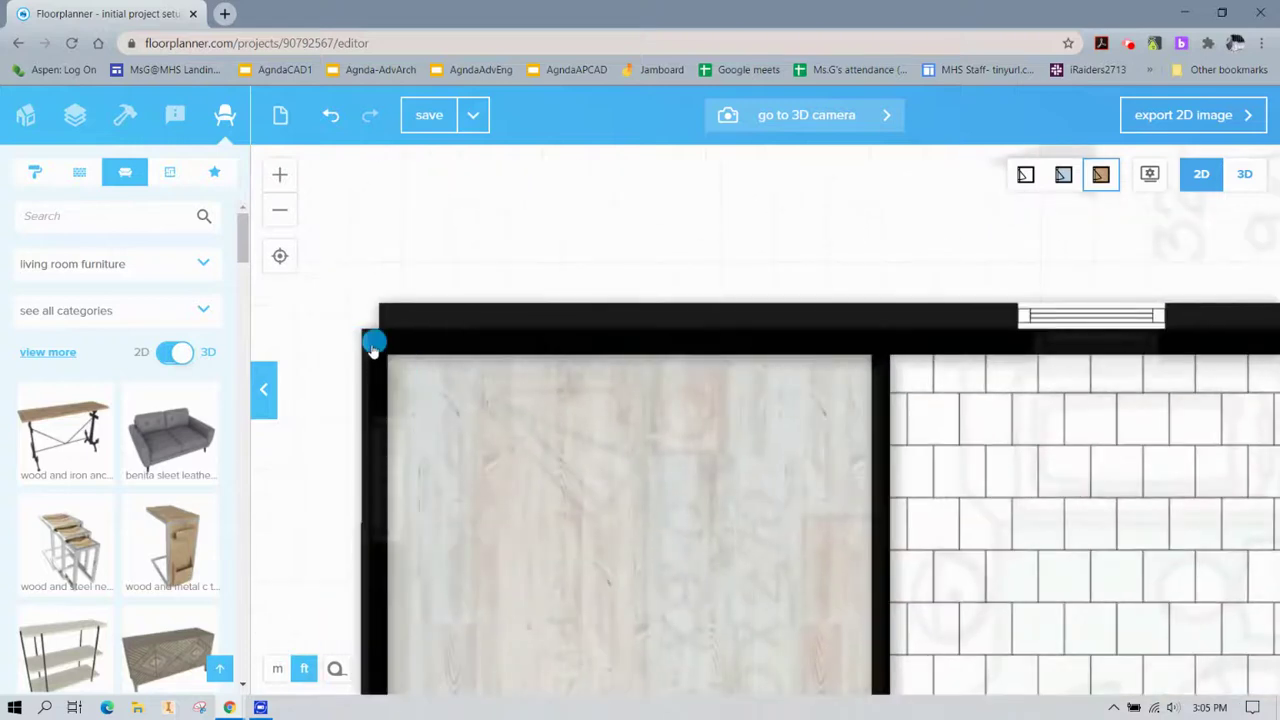
pyautogui.moveTo(369, 340)
pyautogui.mouseDown()
pyautogui.moveTo(360, 329)
pyautogui.moveTo(376, 344)
pyautogui.mouseUp()
pyautogui.click(375, 343)
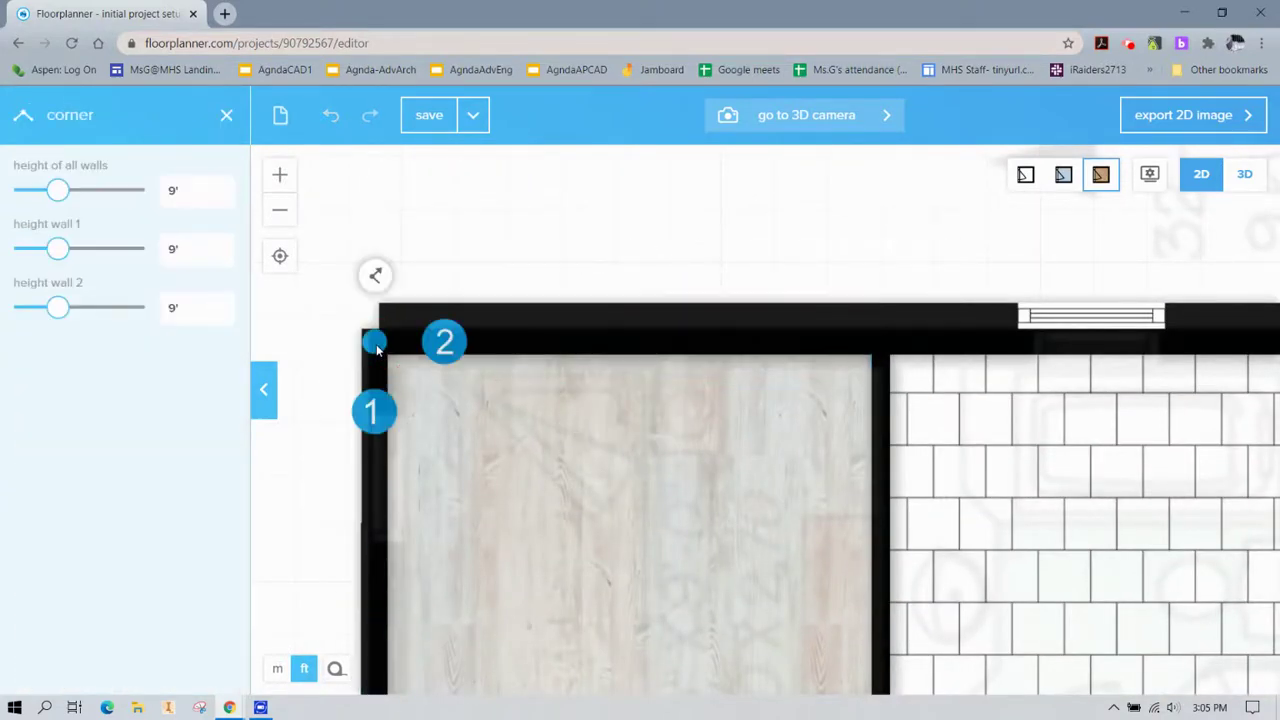
pyautogui.click(376, 278)
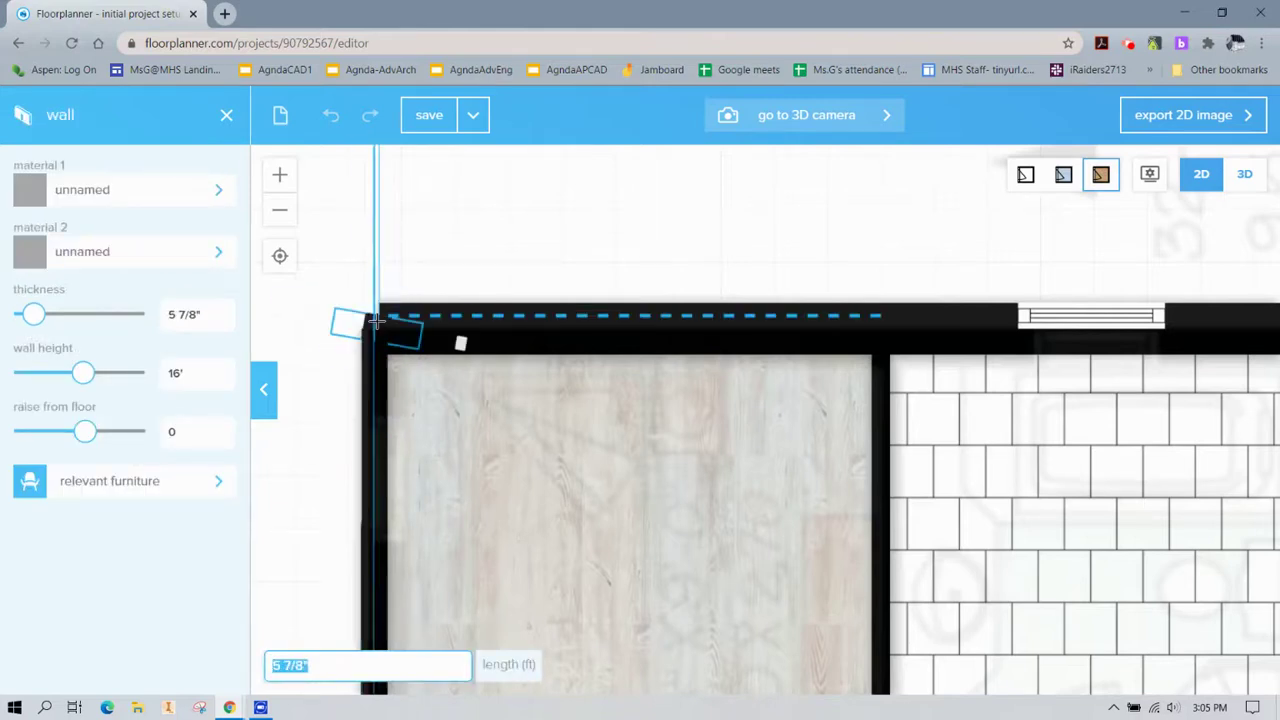
pyautogui.press('Escape')
# Try to pull the gable wall's left end into line with the house corner, and undo the latest corner changes
pyautogui.click(388, 326)
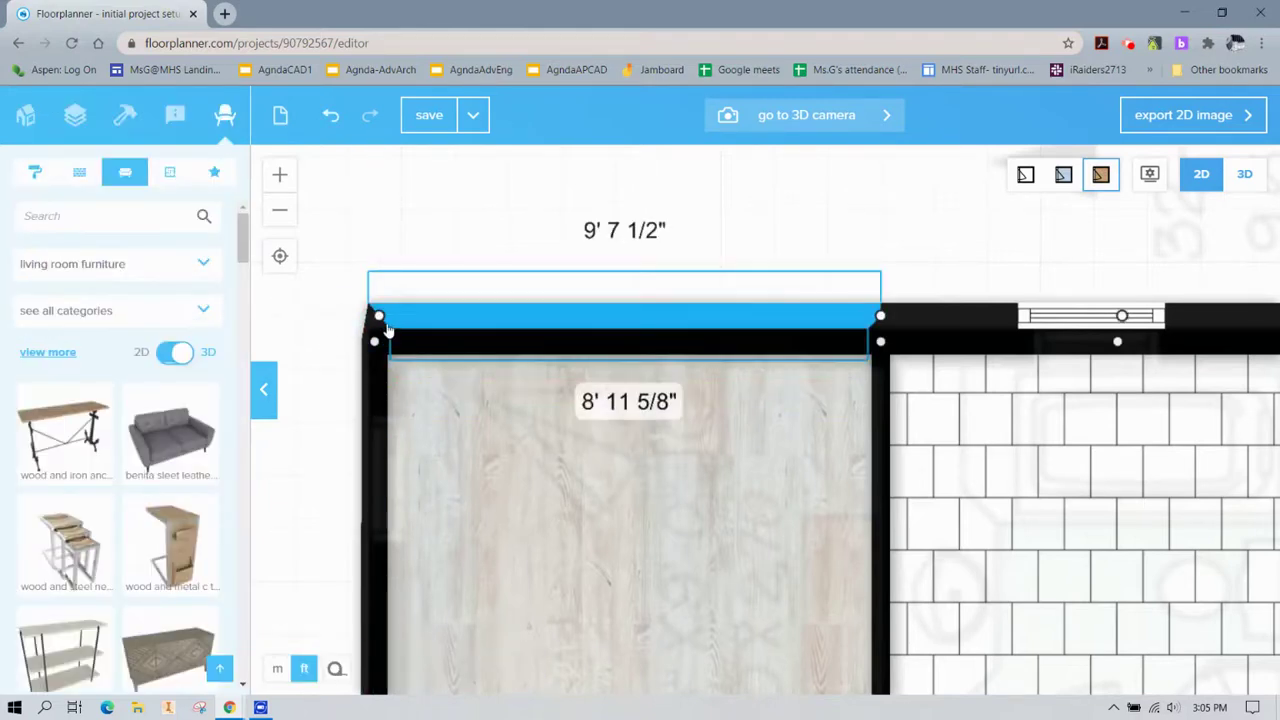
pyautogui.moveTo(380, 319)
pyautogui.mouseDown()
pyautogui.moveTo(351, 315)
pyautogui.moveTo(374, 326)
pyautogui.mouseUp()
pyautogui.scroll(3, 370, 322)
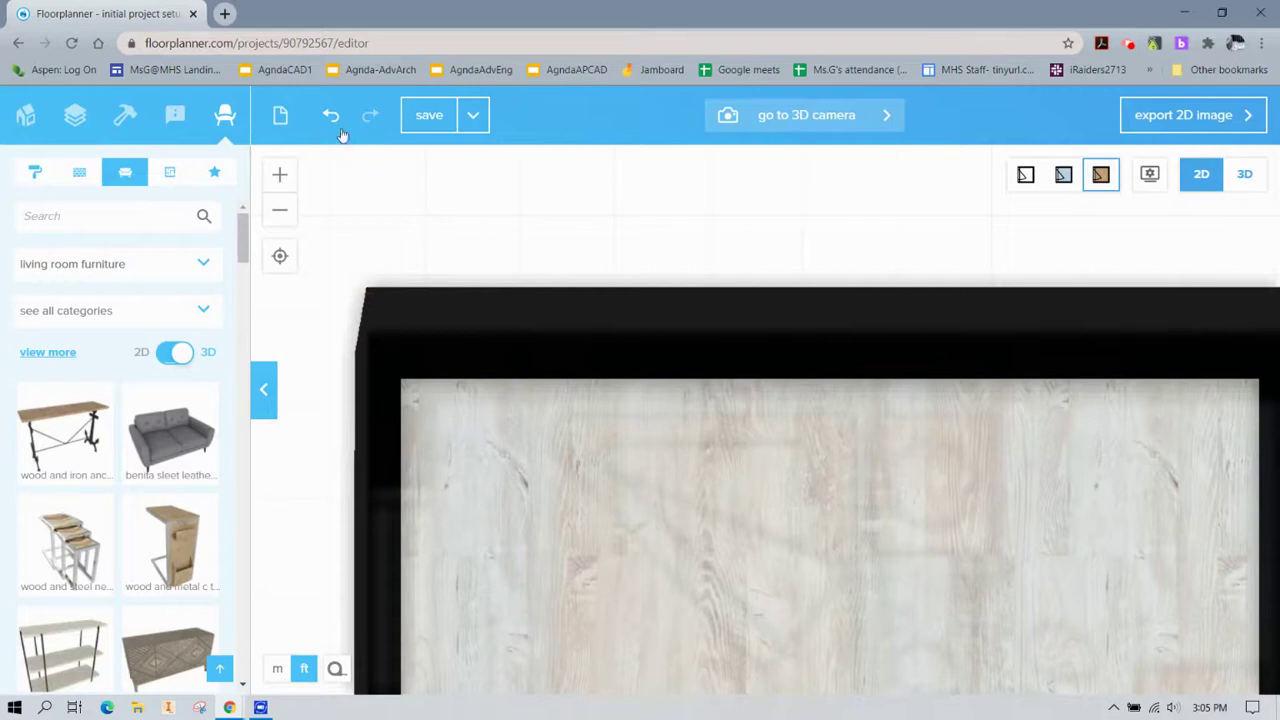
pyautogui.click(328, 117)
# Try again to join the gable wall's left end to the house's upper-left corner with a short wall
pyautogui.click(415, 314)
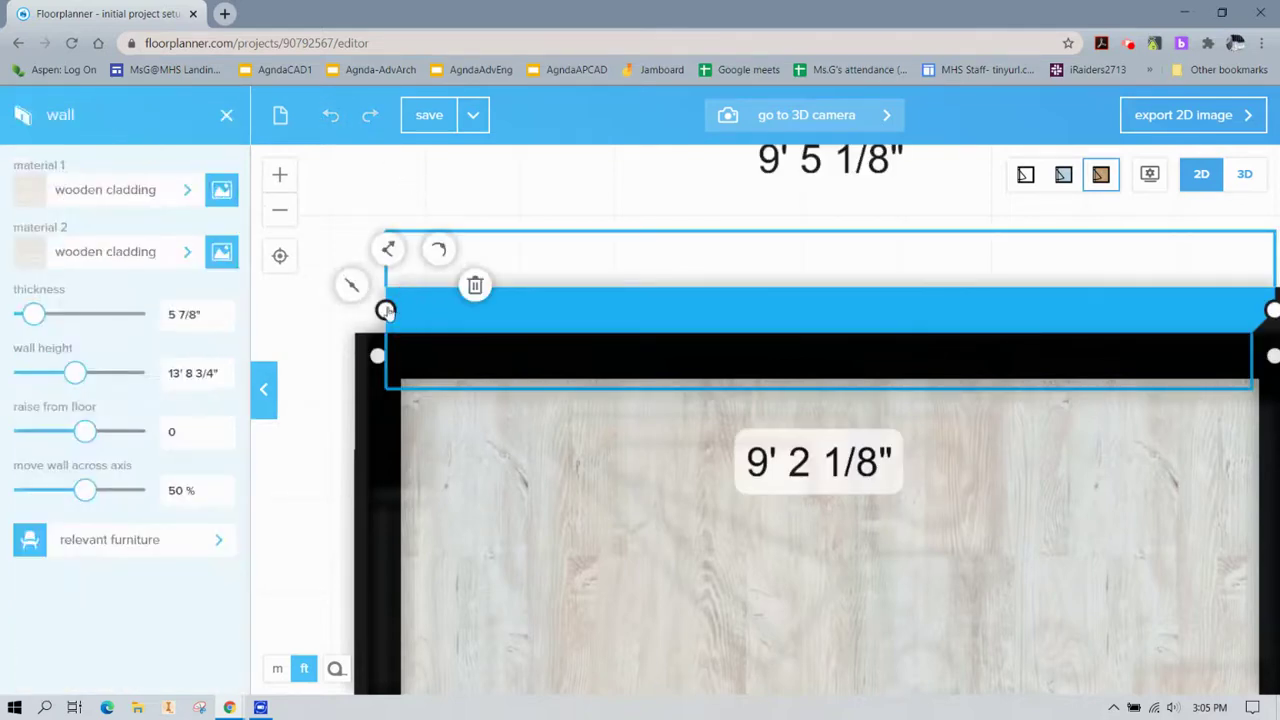
pyautogui.moveTo(386, 313); pyautogui.dragTo(380, 360)
pyautogui.click(438, 320)
pyautogui.click(379, 358)
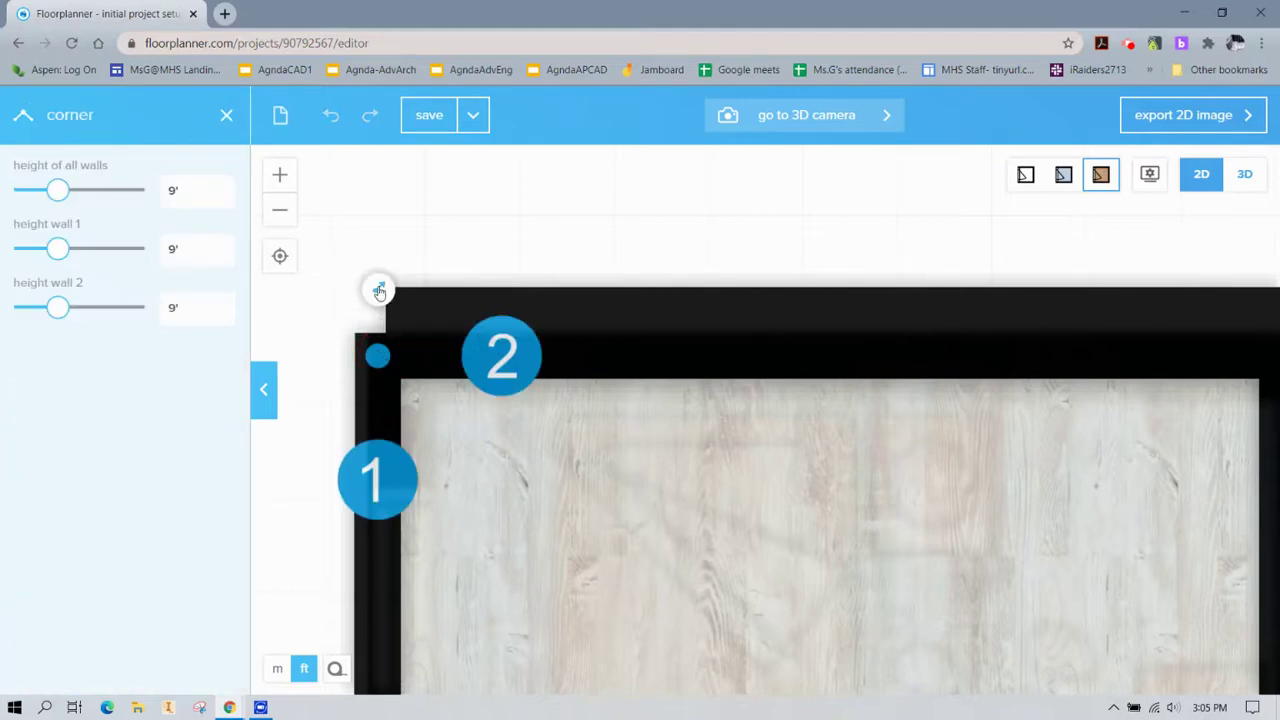
pyautogui.moveTo(379, 291); pyautogui.dragTo(384, 316)
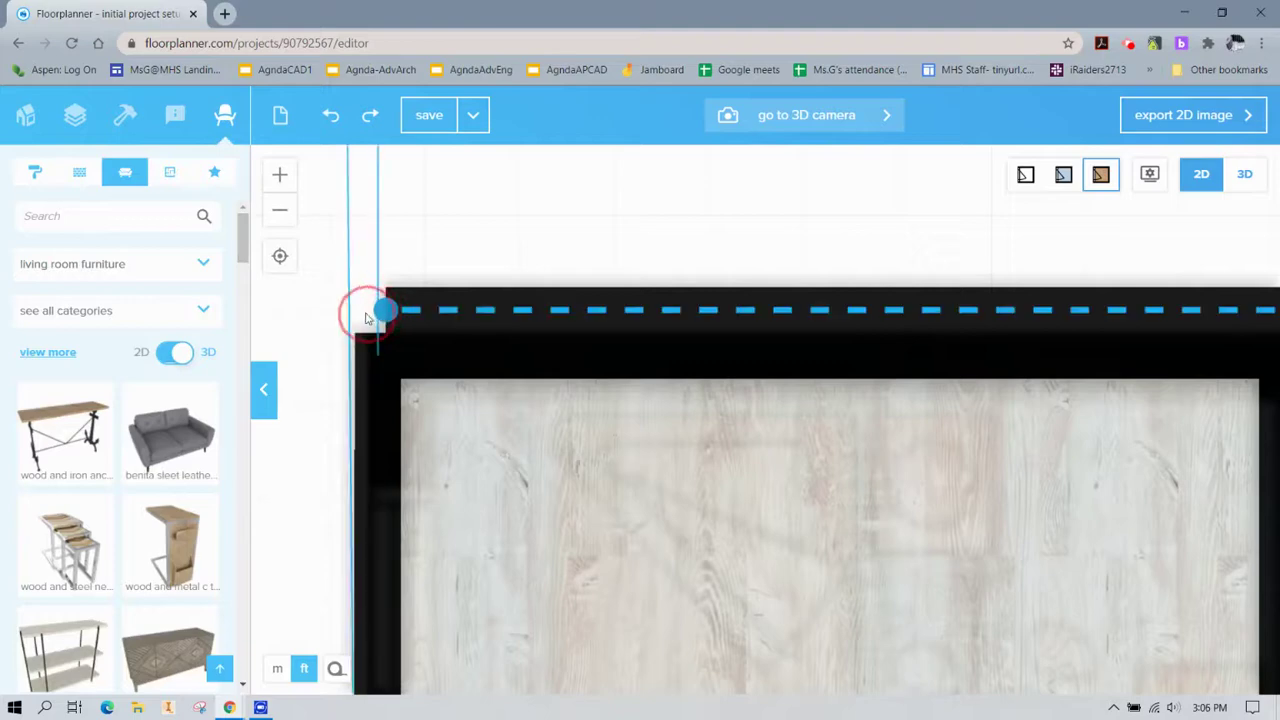
pyautogui.scroll(-3, 384, 316)
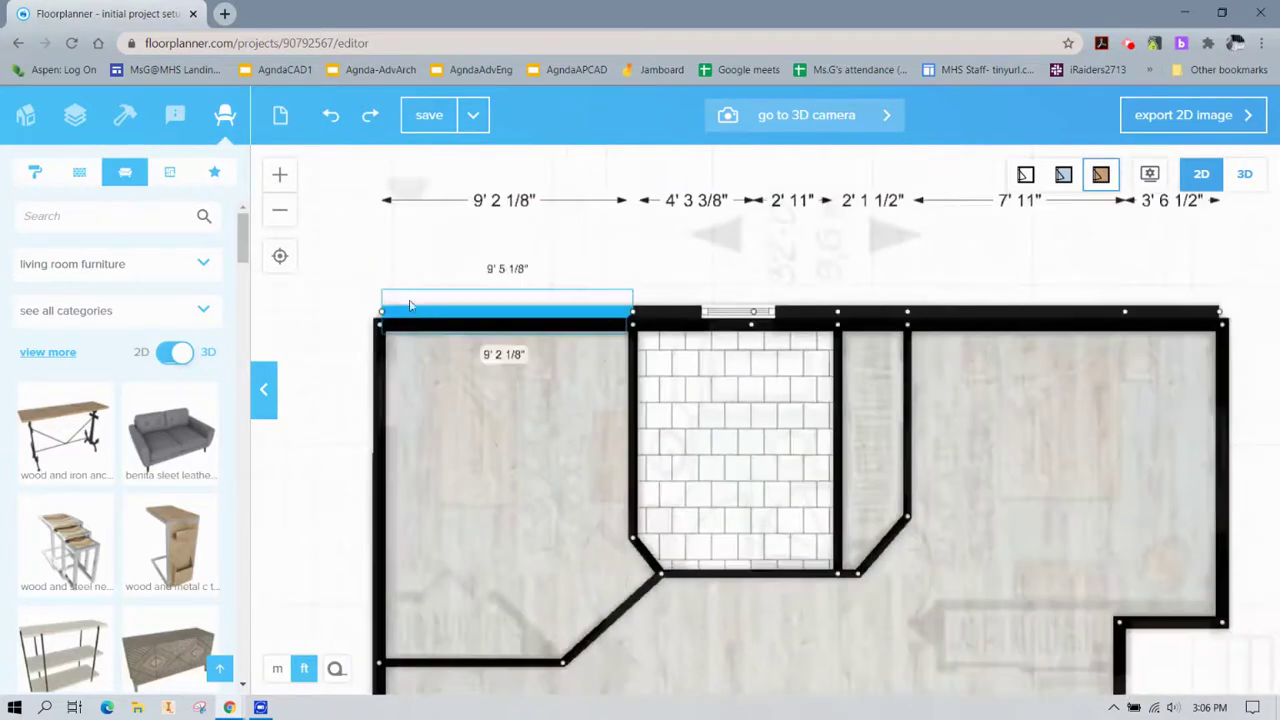
pyautogui.moveTo(368, 278); pyautogui.dragTo(1246, 318)
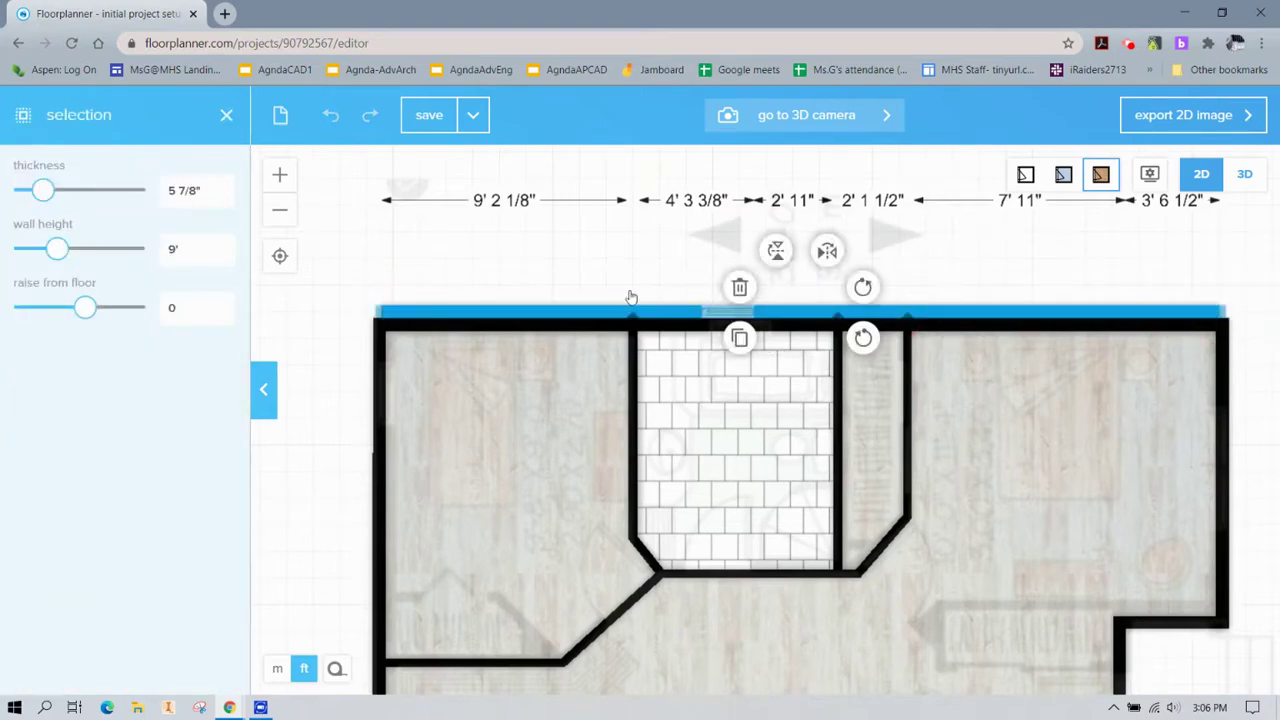
pyautogui.click(574, 283)
# Draw a short connecting wall of 5 7/8 inches from the house's upper-left corner to the gable wall's left end
pyautogui.scroll(5, 360, 330)
pyautogui.click(357, 345)
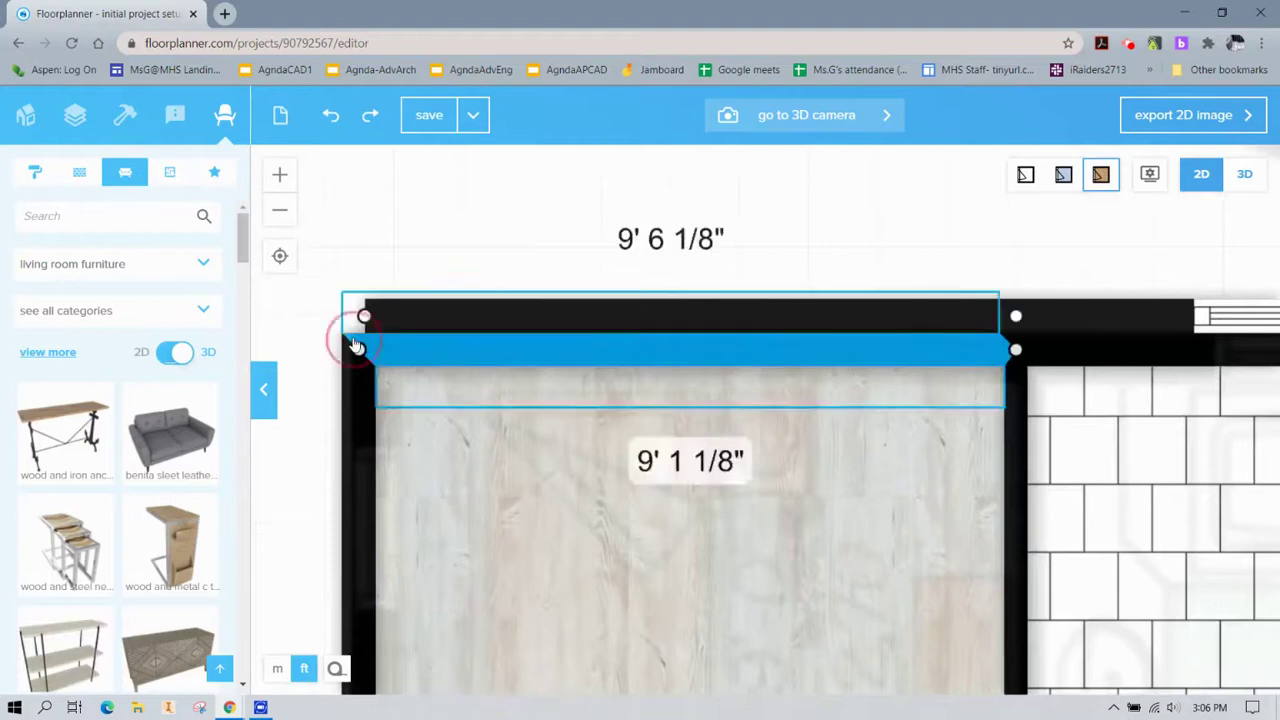
pyautogui.click(360, 350)
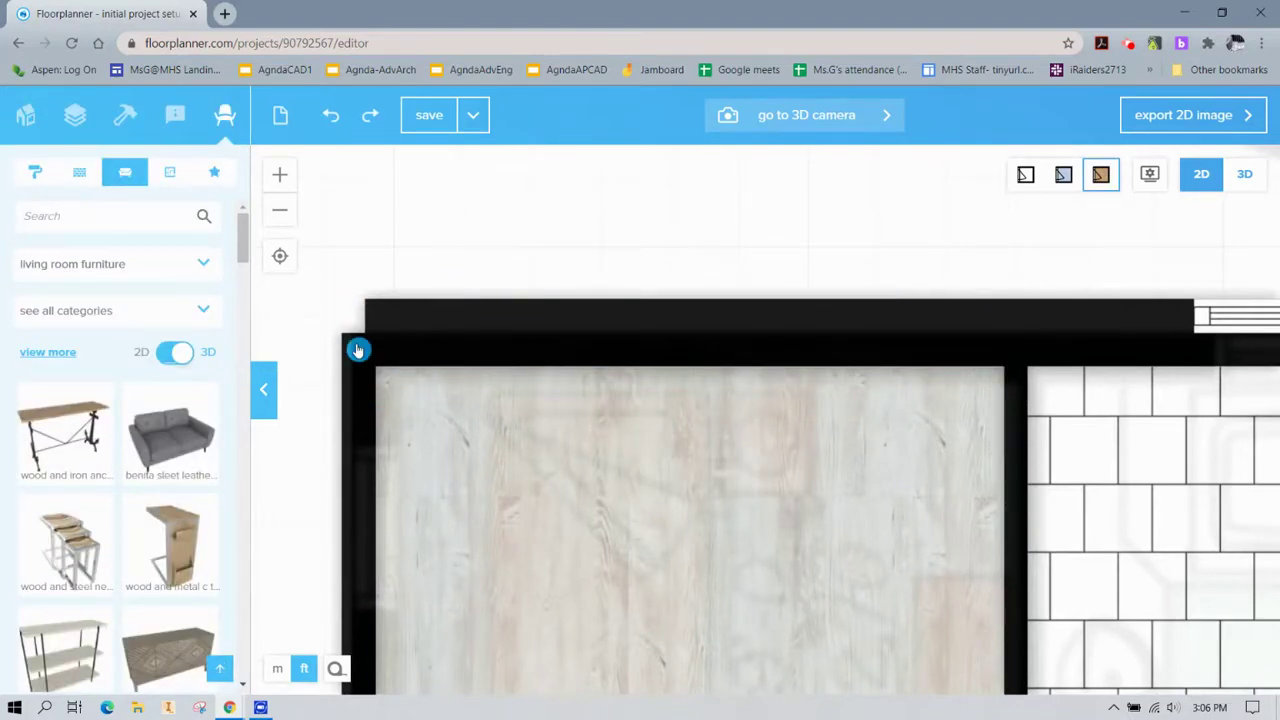
pyautogui.click(350, 395)
pyautogui.click(357, 350)
pyautogui.click(360, 280)
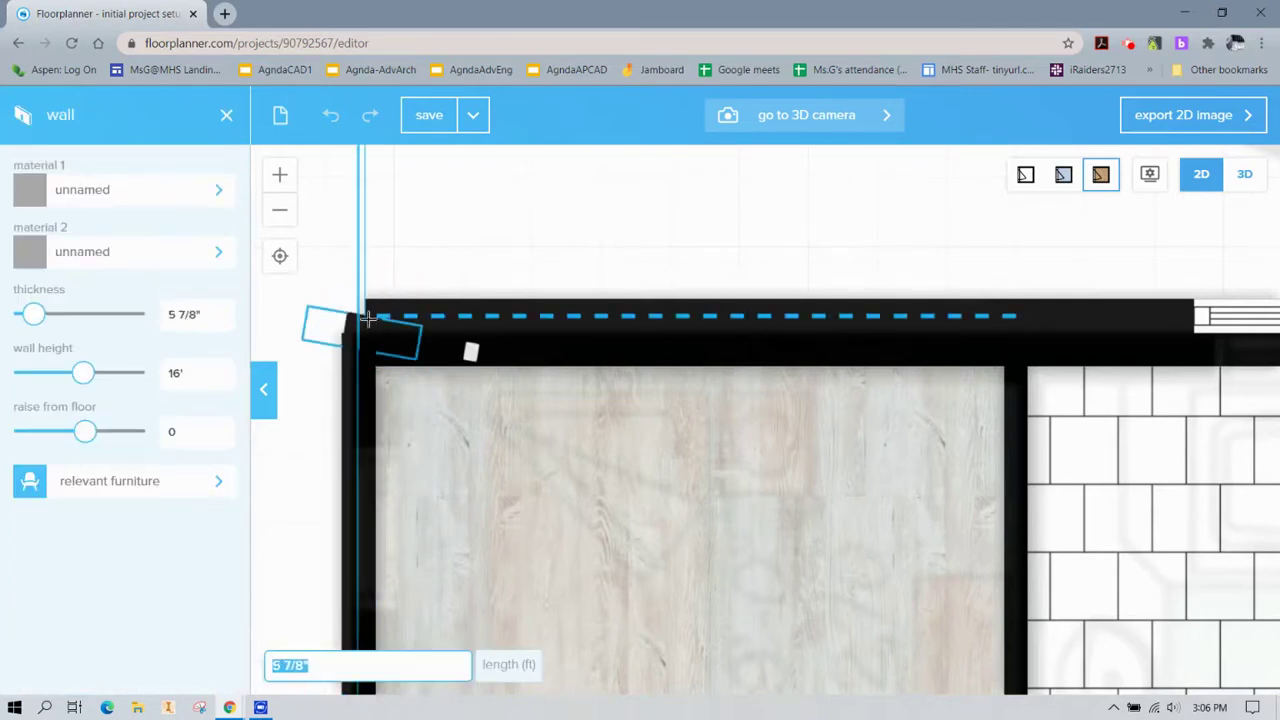
pyautogui.click(368, 320)
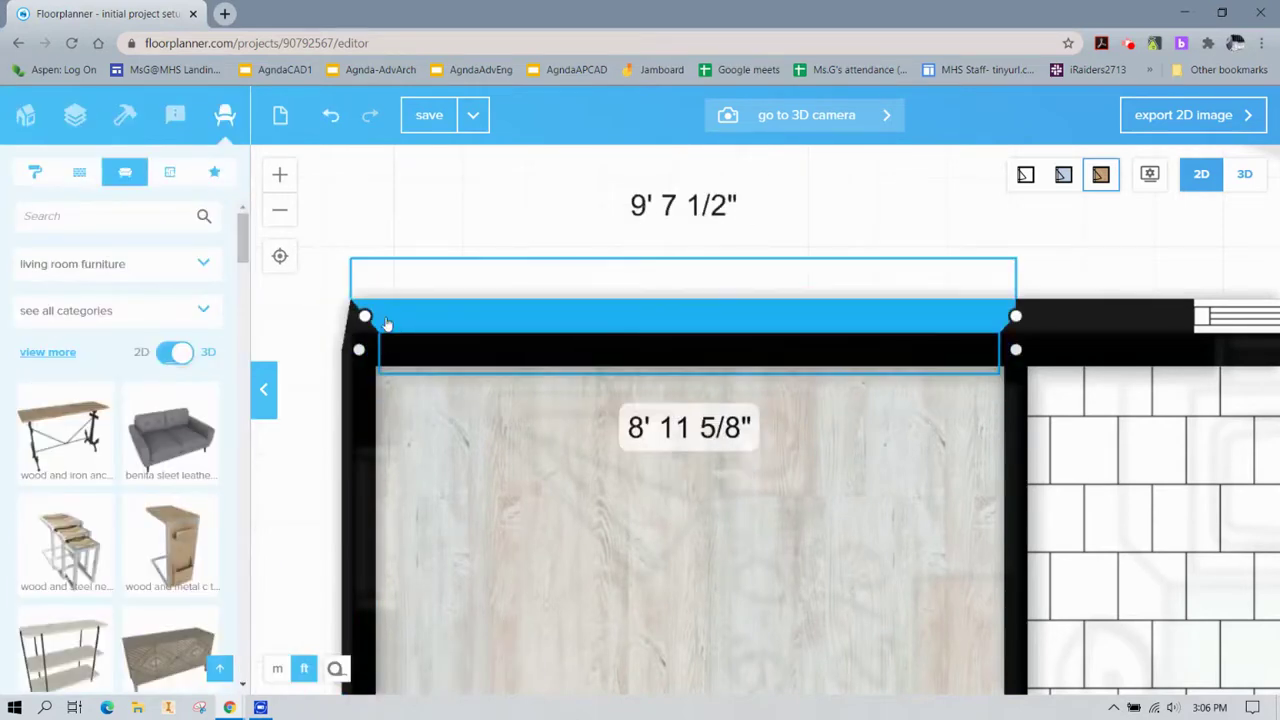
# Draw a short connecting wall of 6 inches from the house's upper-right corner to the gable wall's right end
pyautogui.moveTo(686, 392); pyautogui.dragTo(54, 357)
pyautogui.moveTo(662, 418); pyautogui.dragTo(223, 275)
pyautogui.moveTo(313, 313); pyautogui.dragTo(588, 506)
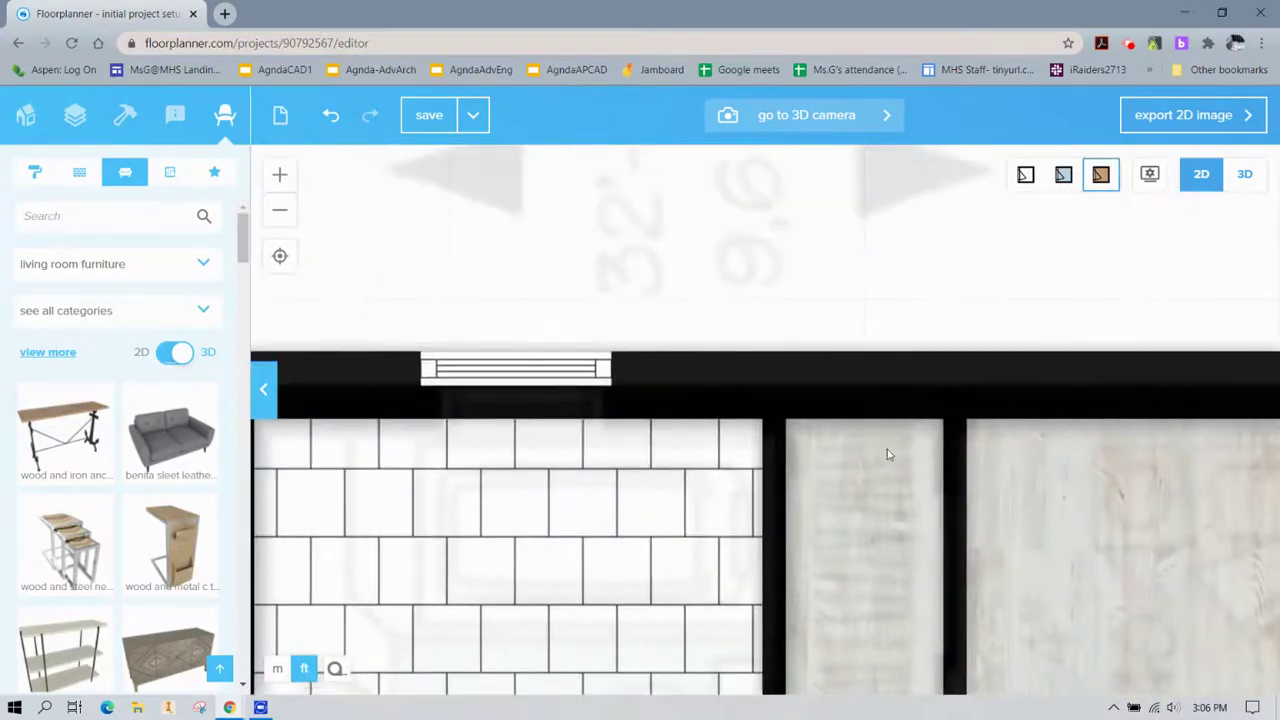
pyautogui.click(957, 402)
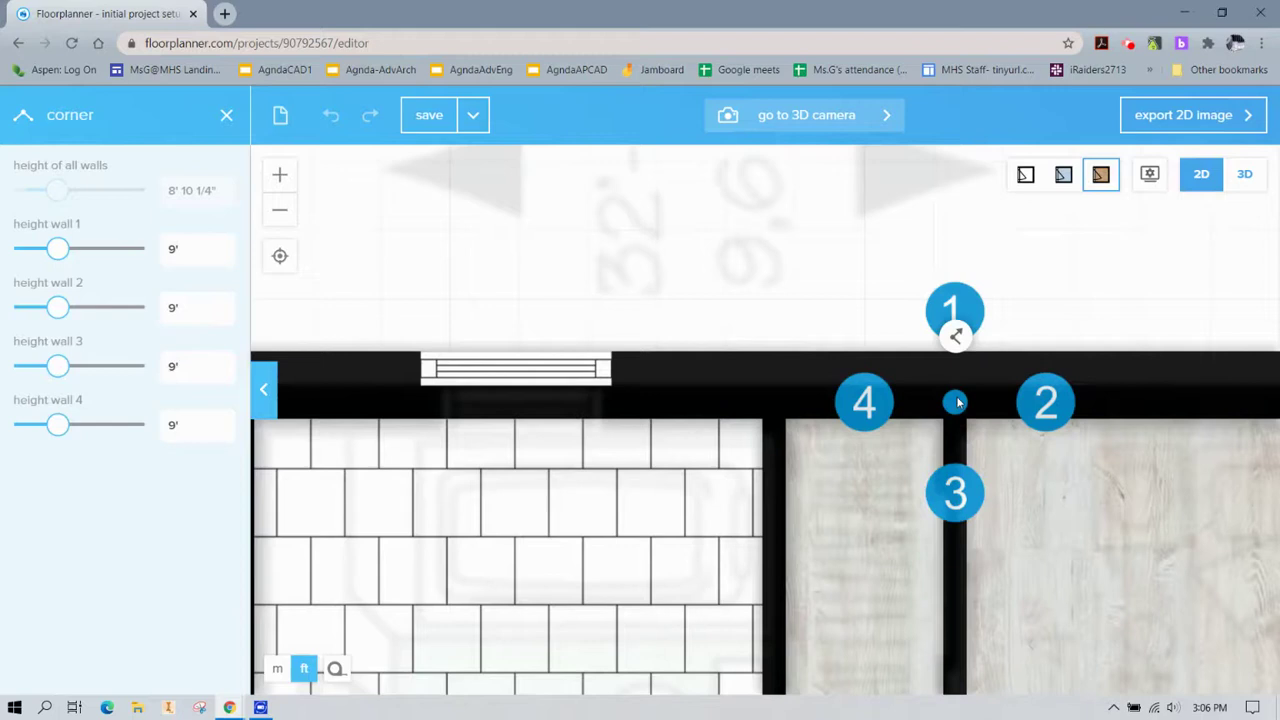
pyautogui.click(920, 313)
pyautogui.moveTo(954, 310); pyautogui.dragTo(354, 337)
pyautogui.click(762, 390)
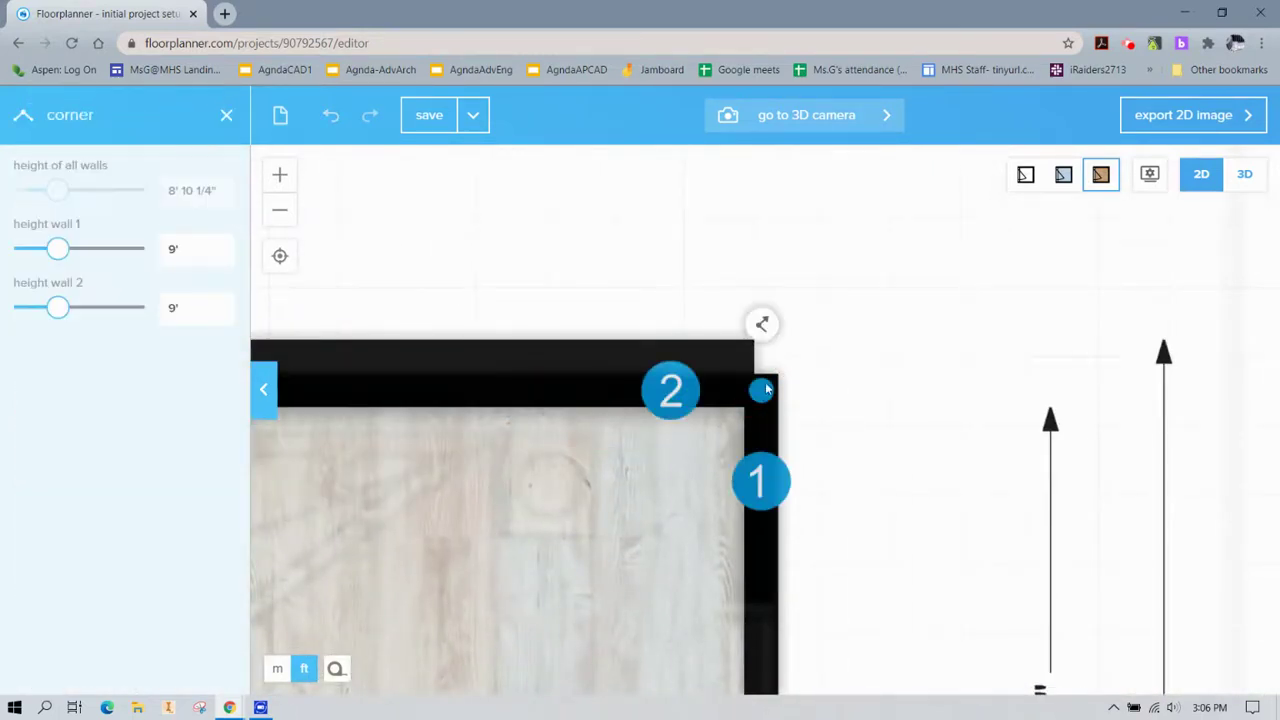
pyautogui.click(760, 327)
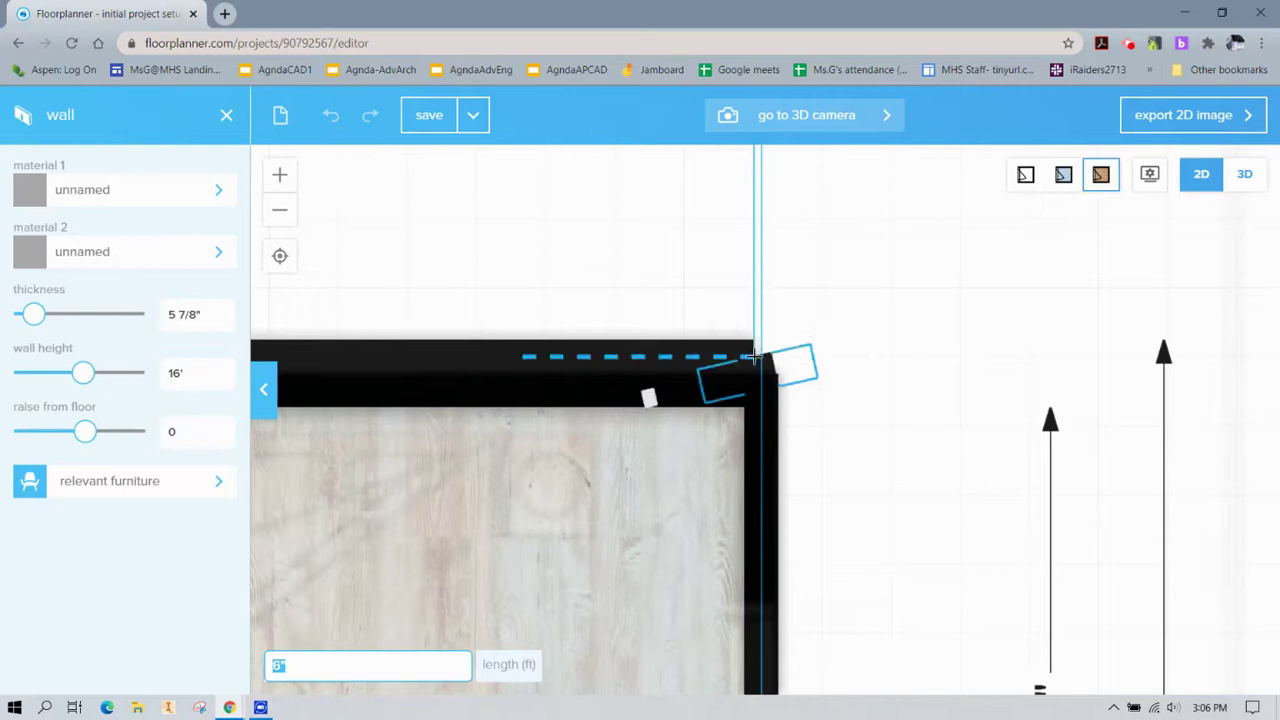
pyautogui.press('Escape')
# Delete the original outer wall of the right bedroom that runs just inside the gable wall
pyautogui.click(714, 400)
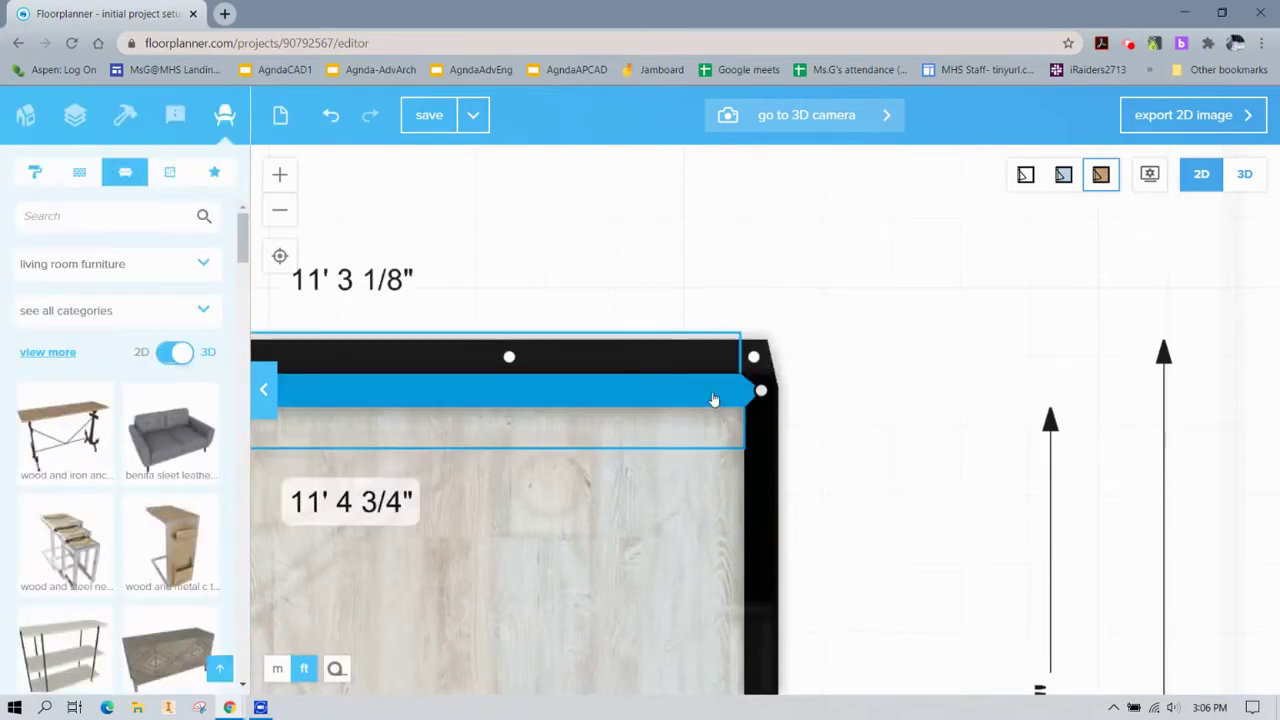
pyautogui.scroll(-3, 714, 400)
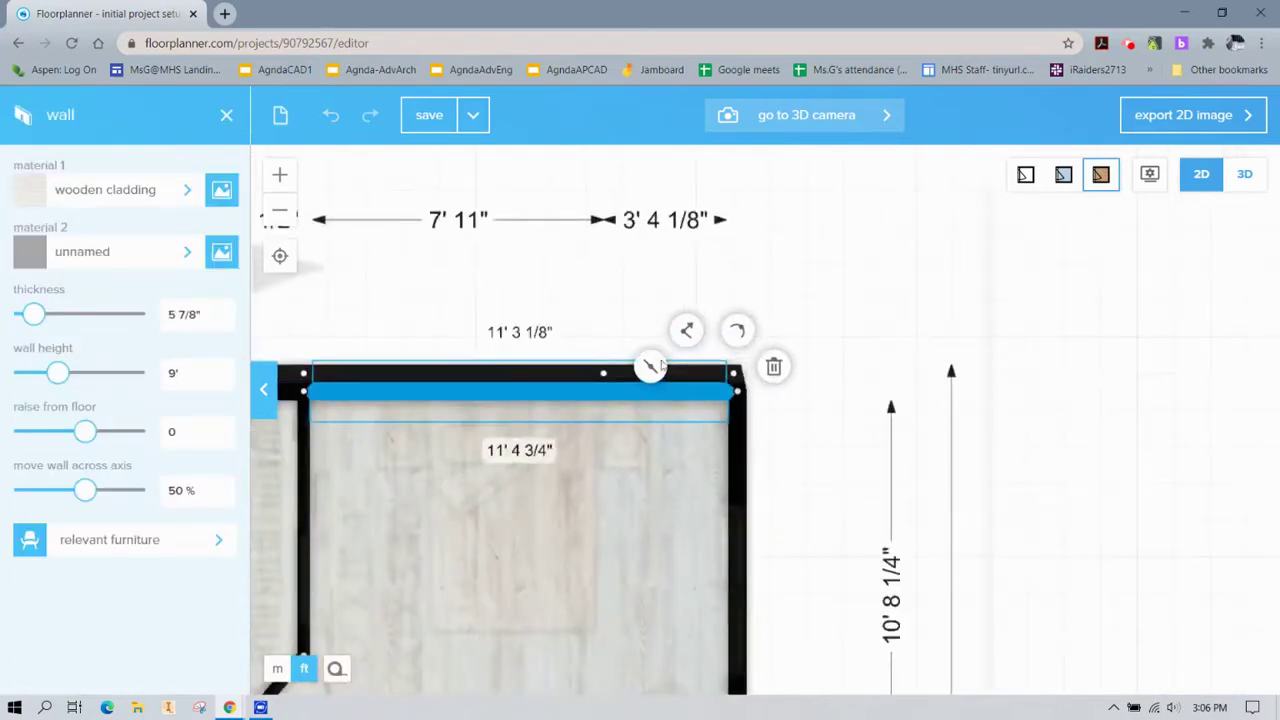
pyautogui.click(720, 352)
pyautogui.click(597, 392)
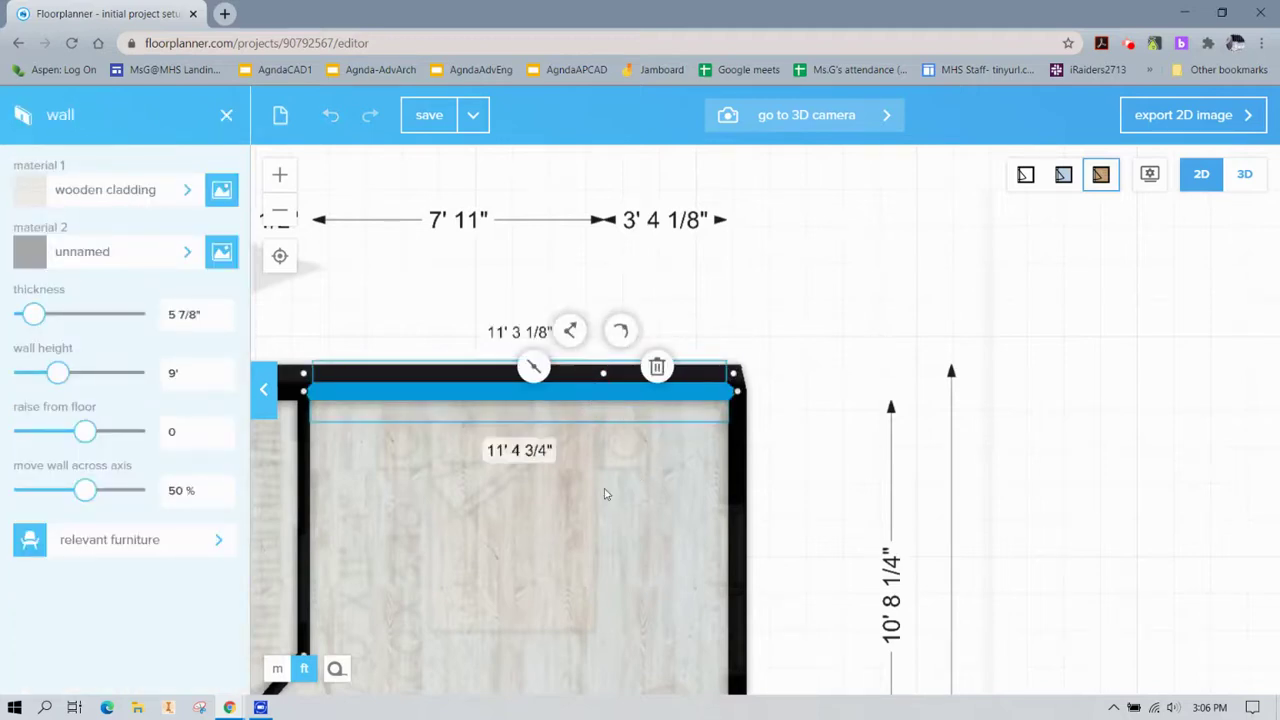
pyautogui.press('Delete')
# Delete the remaining original wall segments running inside the gable wall along the closet, bathroom and left bedroom
pyautogui.moveTo(345, 386); pyautogui.dragTo(819, 388)
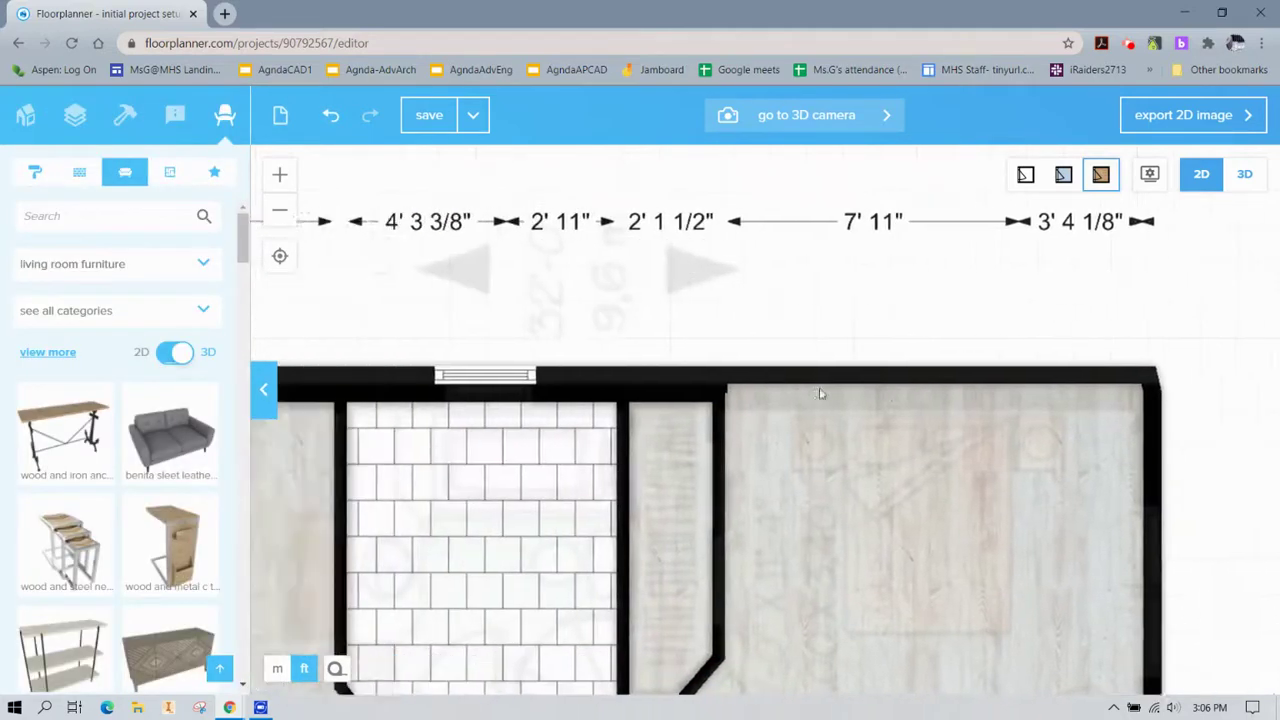
pyautogui.click(820, 400)
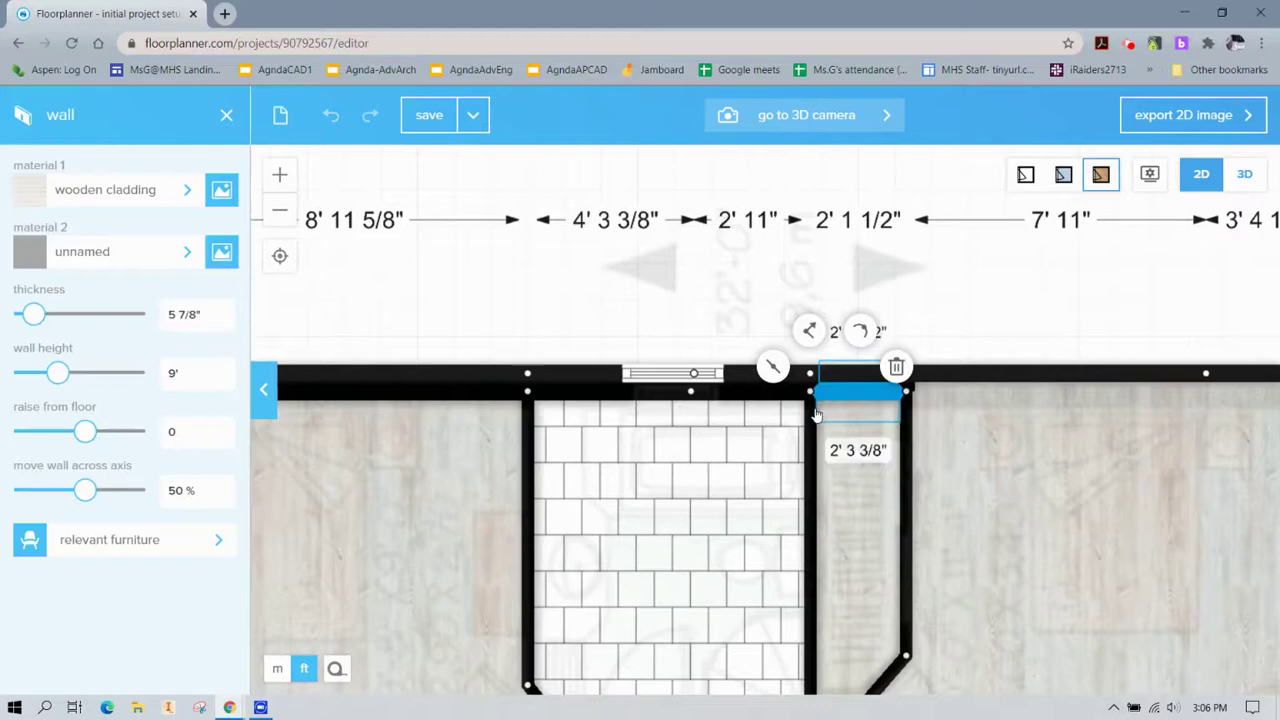
pyautogui.press('Delete')
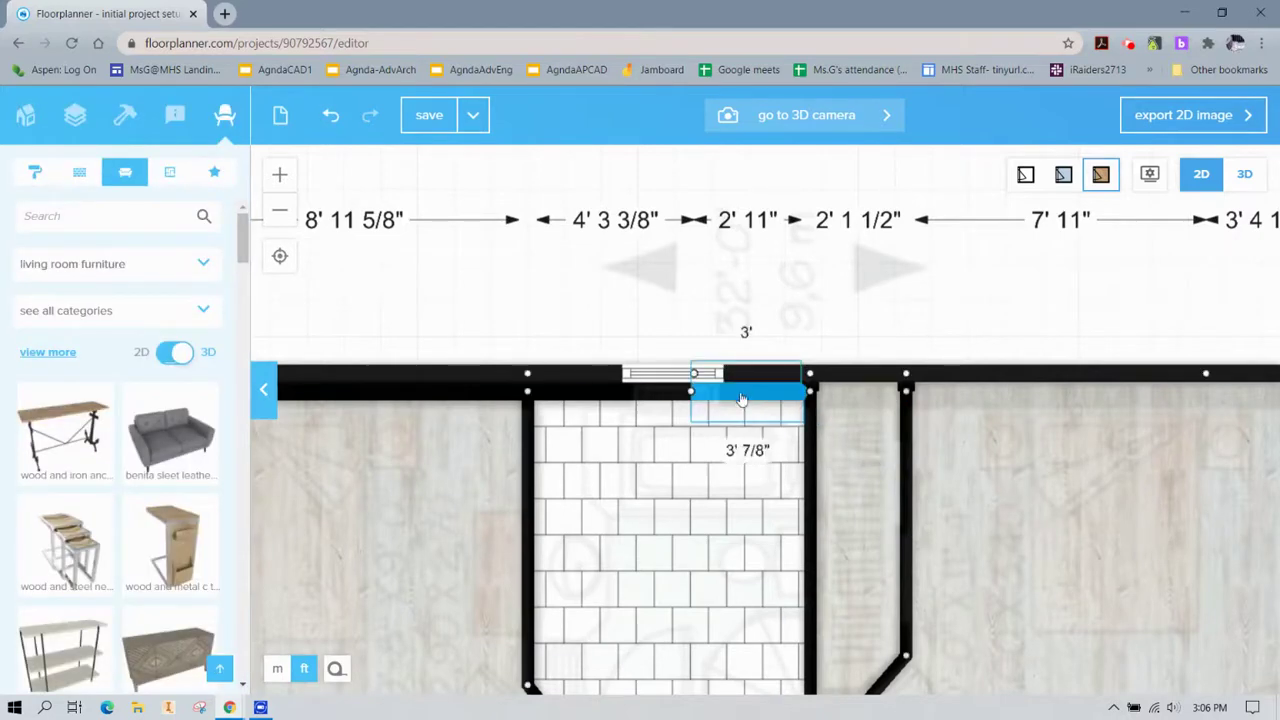
pyautogui.click(741, 400)
pyautogui.press('Delete')
pyautogui.click(553, 428)
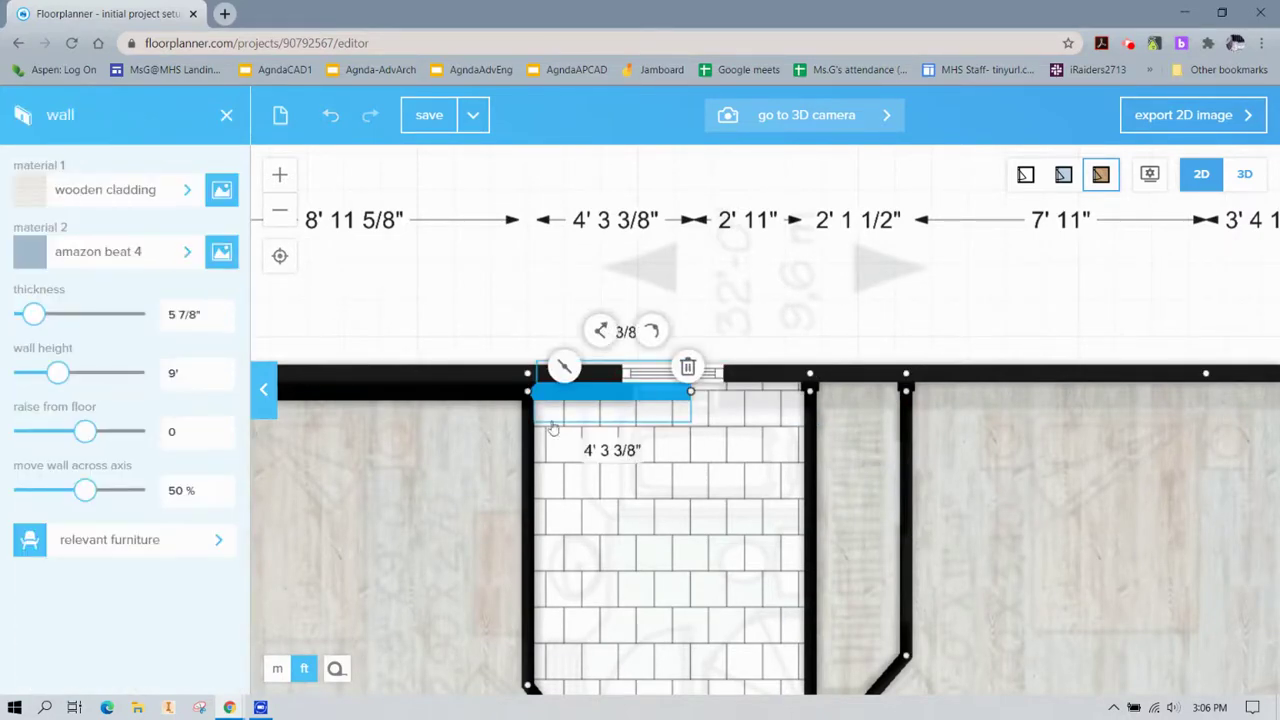
pyautogui.press('Delete')
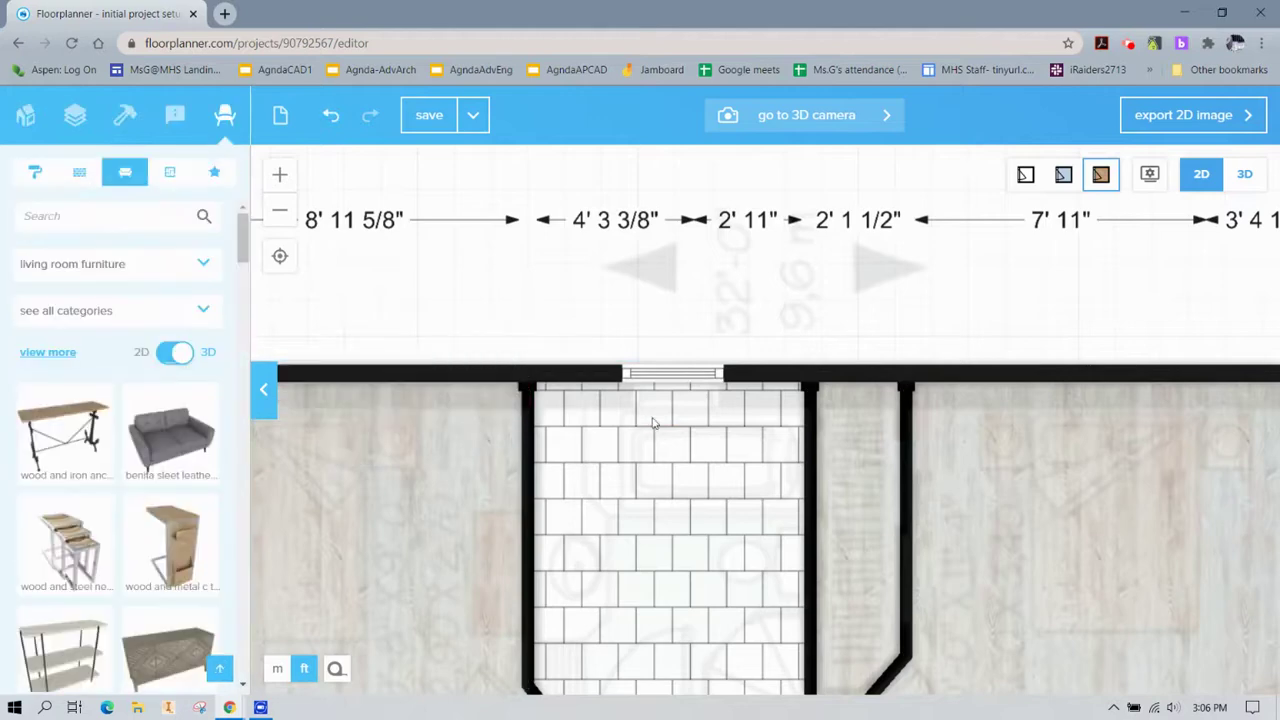
# Align the gable wall's left end with the house's outer left wall, and merge the bathroom's left wall end into the gable wall
pyautogui.scroll(5, 520, 380)
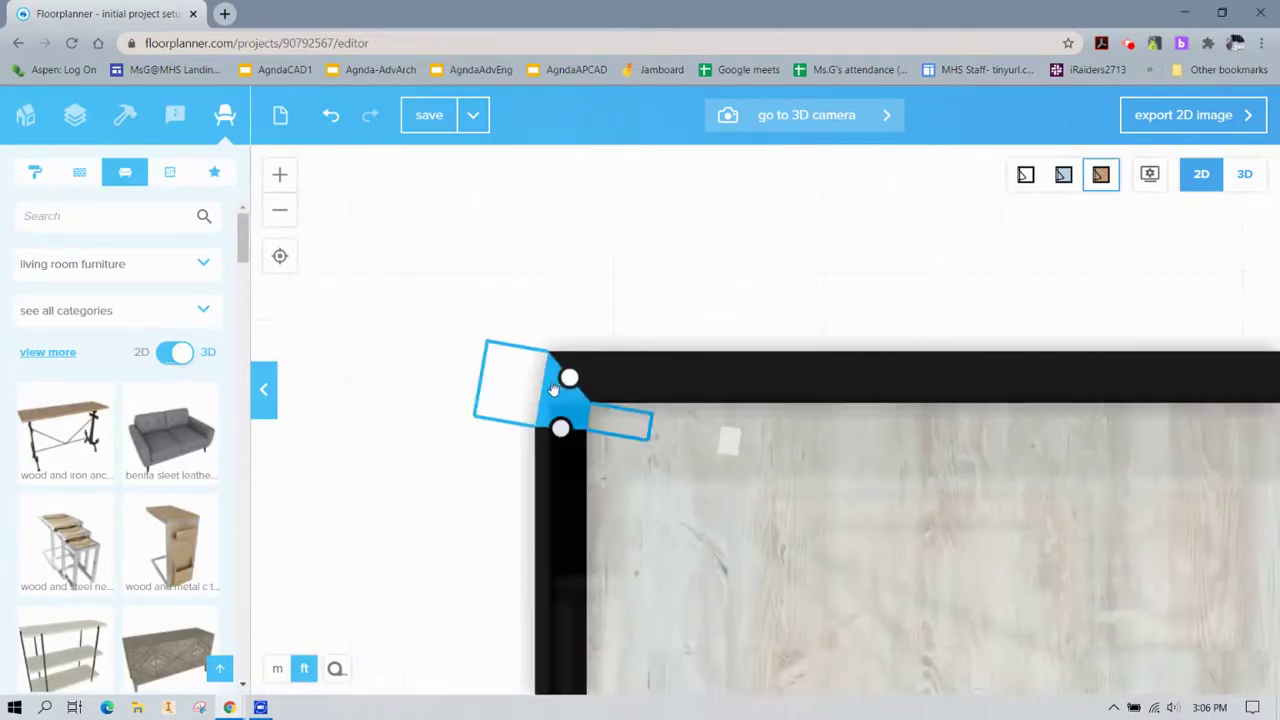
pyautogui.moveTo(572, 383)
pyautogui.mouseDown()
pyautogui.moveTo(529, 384)
pyautogui.moveTo(565, 381)
pyautogui.mouseUp()
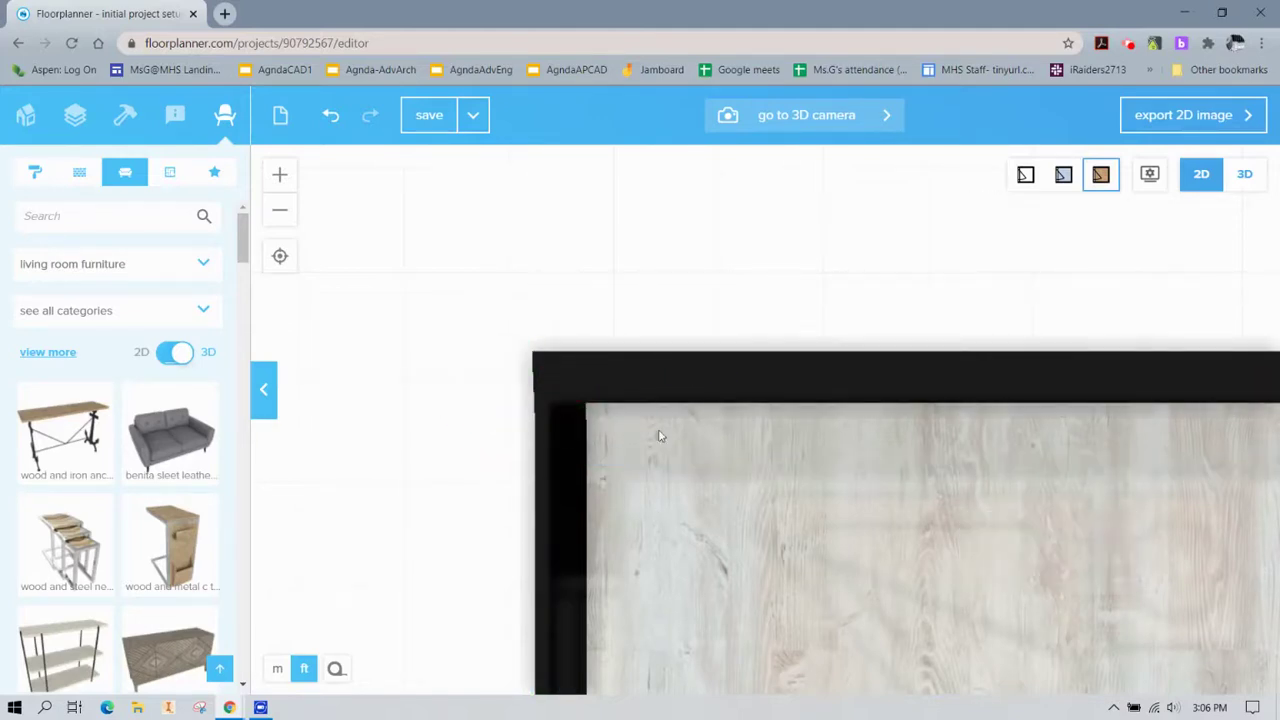
pyautogui.scroll(-3, 659, 436)
pyautogui.scroll(4, 1066, 425)
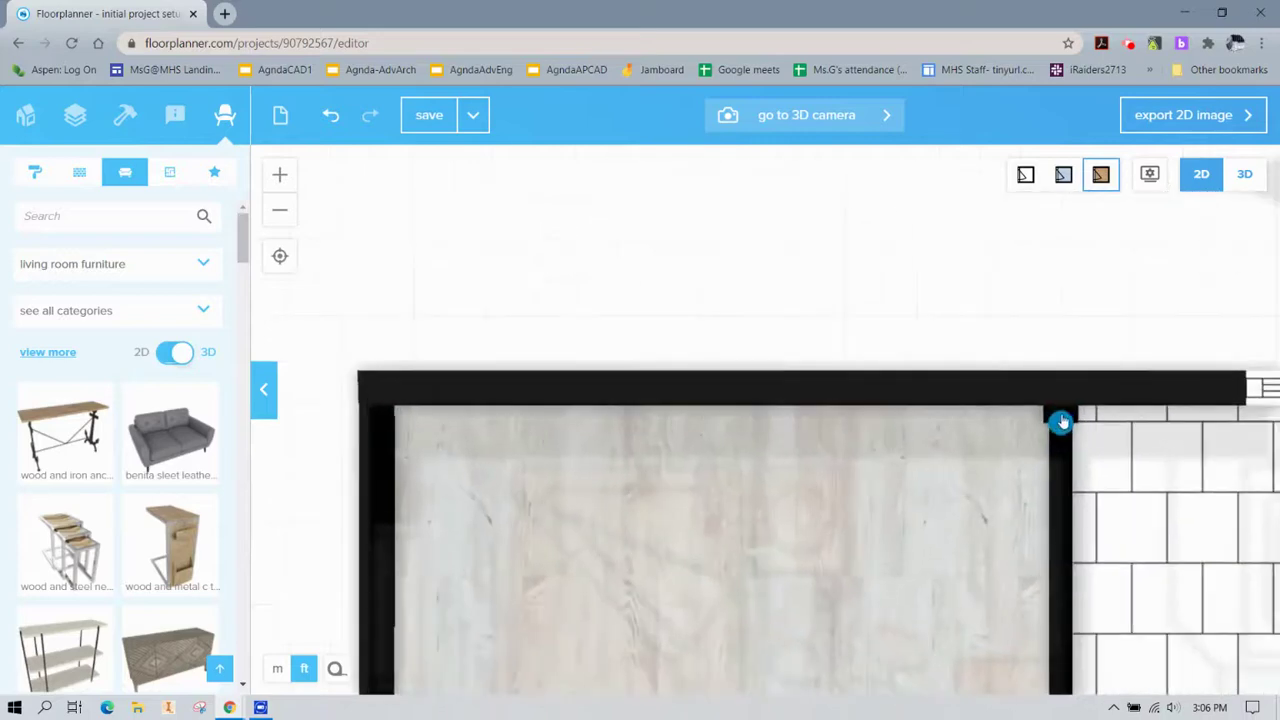
pyautogui.click(1068, 417)
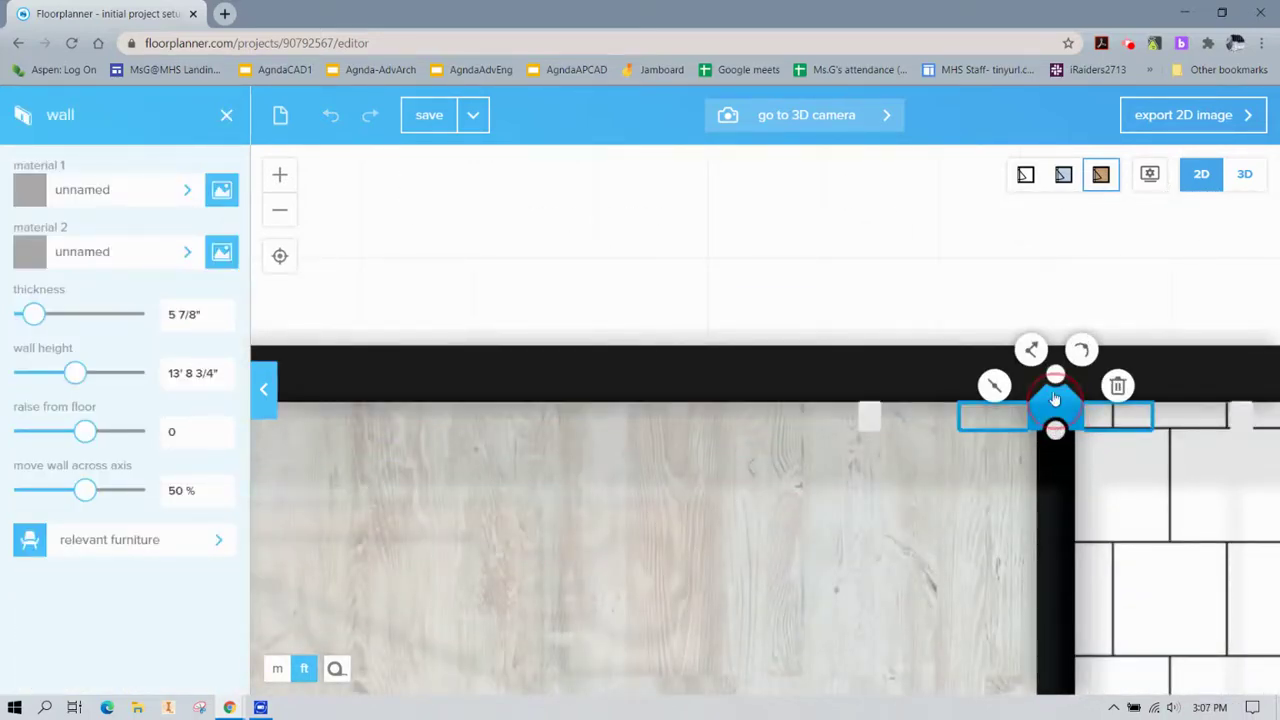
pyautogui.moveTo(1055, 430); pyautogui.dragTo(1063, 387)
# Merge the upper ends of the closet's left and right walls into the gable wall
pyautogui.scroll(-3, 1069, 399)
pyautogui.hscroll(5, 435, 384)
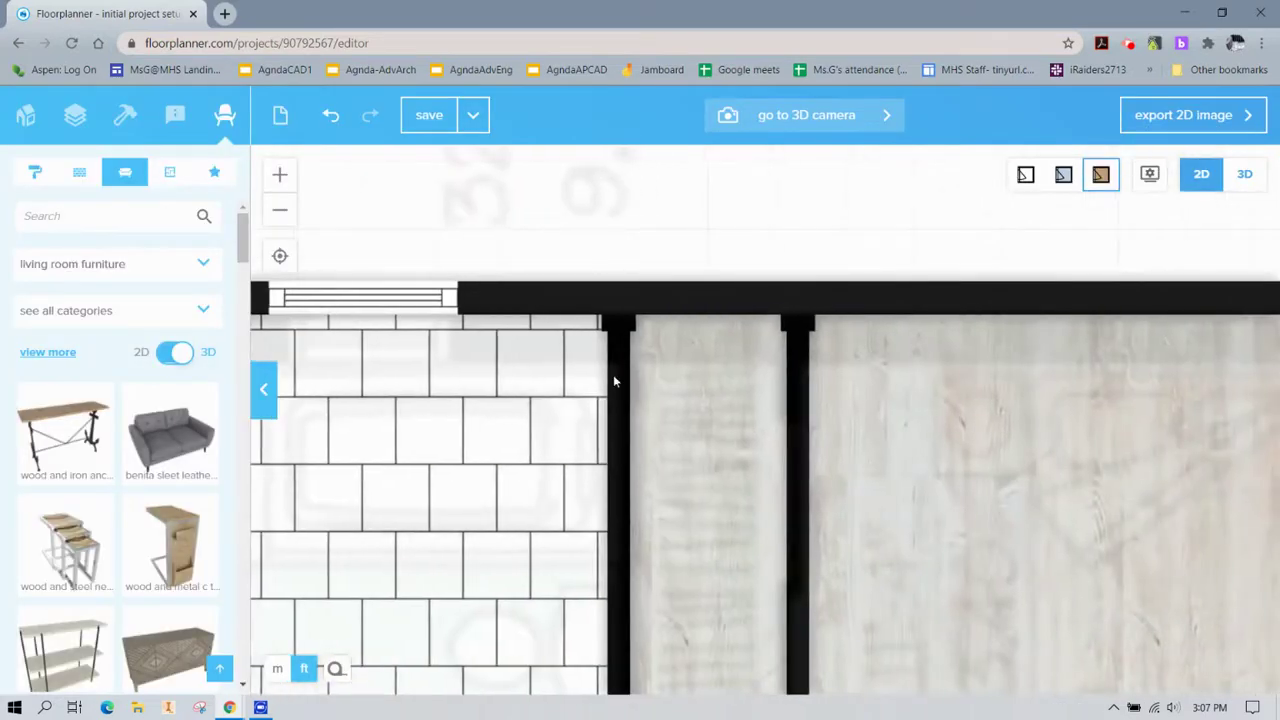
pyautogui.click(614, 310)
pyautogui.scroll(3, 620, 320)
pyautogui.click(634, 326)
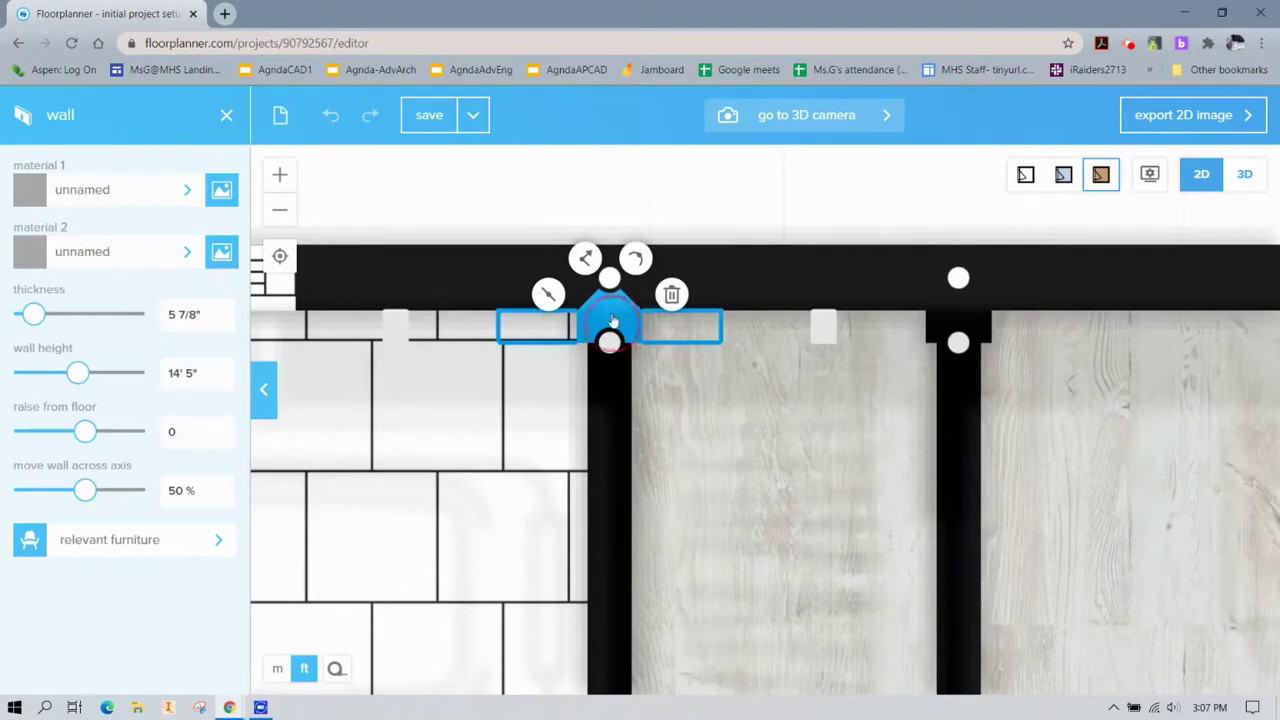
pyautogui.click(608, 277)
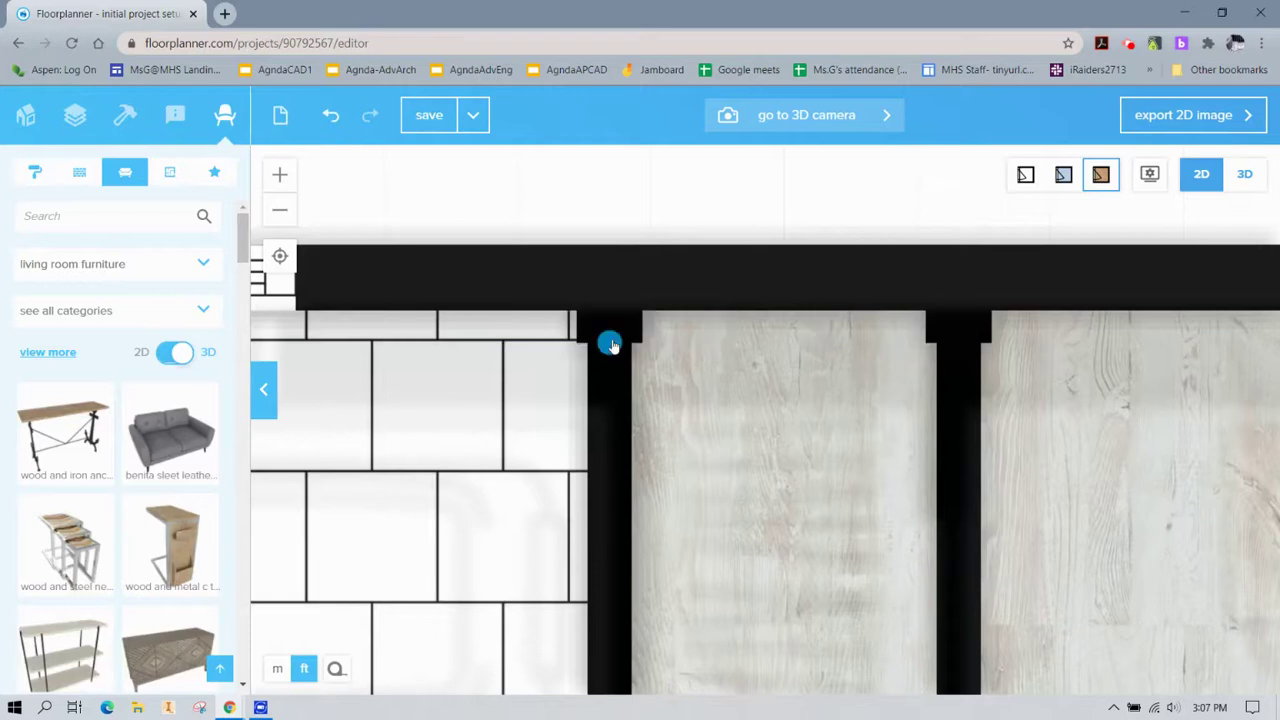
pyautogui.moveTo(609, 342); pyautogui.dragTo(609, 283)
pyautogui.moveTo(958, 341); pyautogui.dragTo(946, 277)
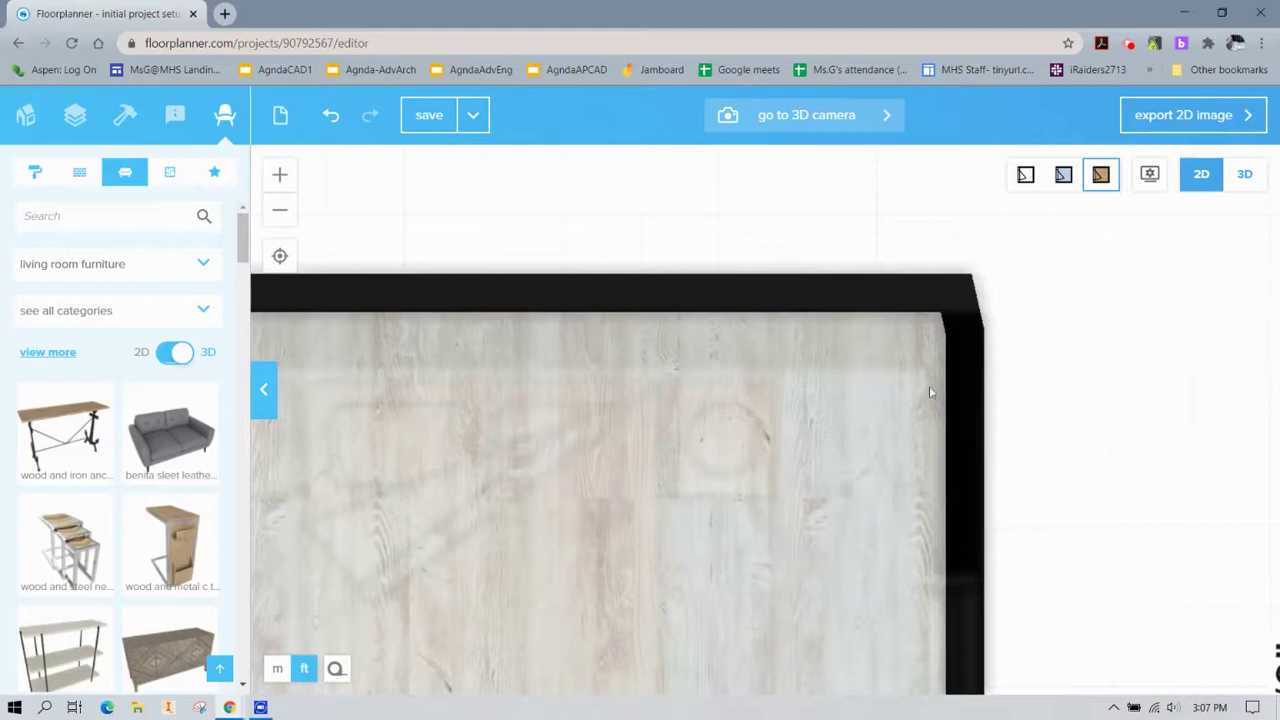
# Square up the gable wall's right end with the house's right wall and merge that wall's upper corner into it
pyautogui.moveTo(957, 290); pyautogui.dragTo(968, 322)
pyautogui.scroll(3, 974, 312)
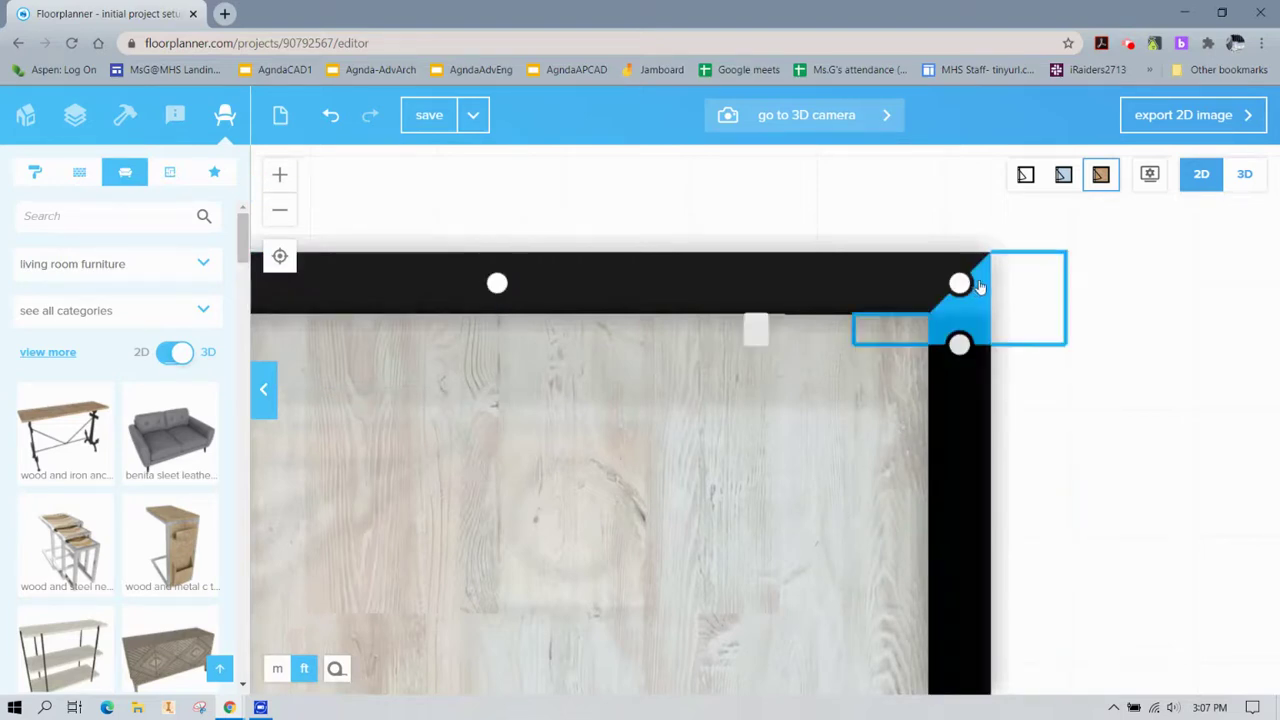
pyautogui.click(959, 344)
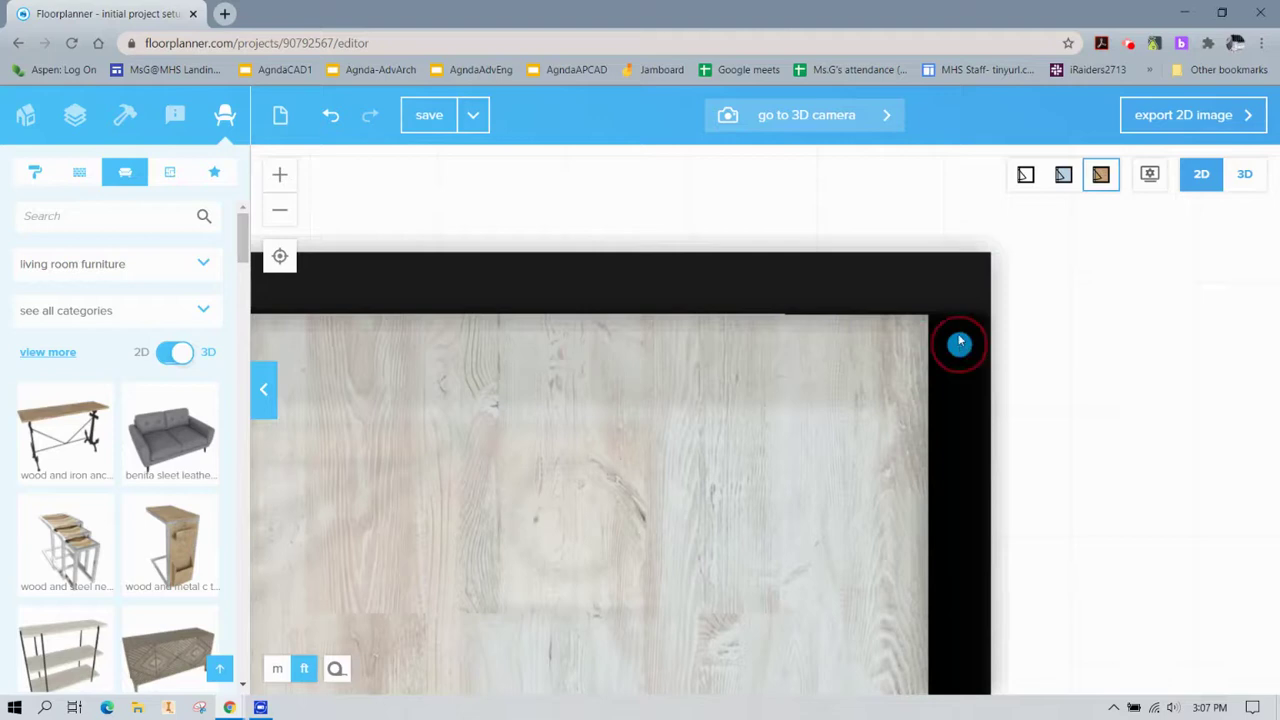
pyautogui.moveTo(959, 344); pyautogui.dragTo(959, 289)
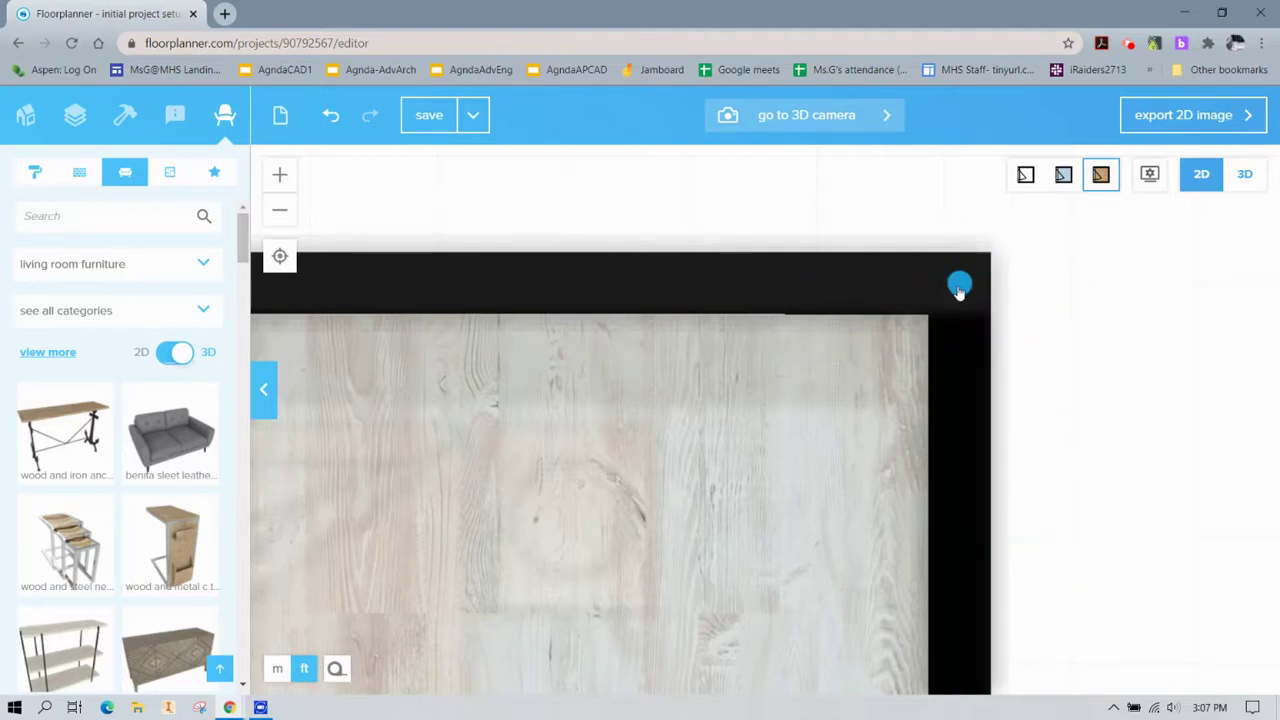
pyautogui.click(964, 344)
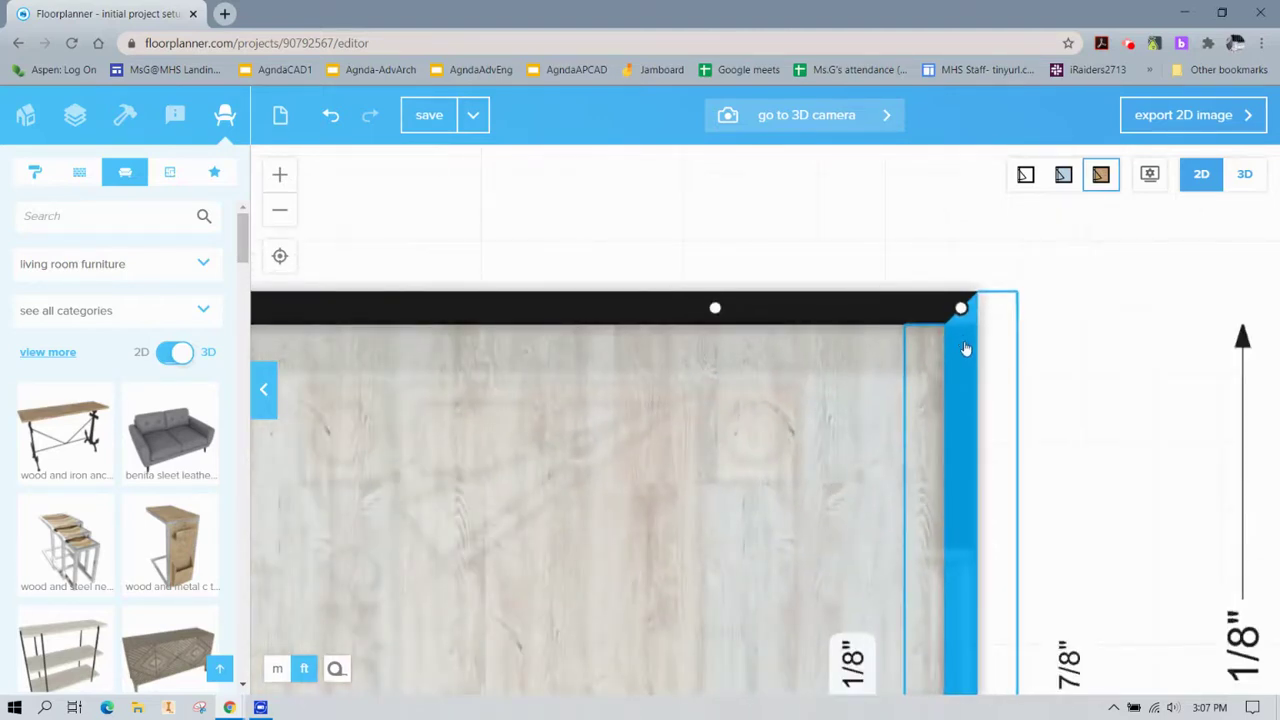
pyautogui.click(914, 341)
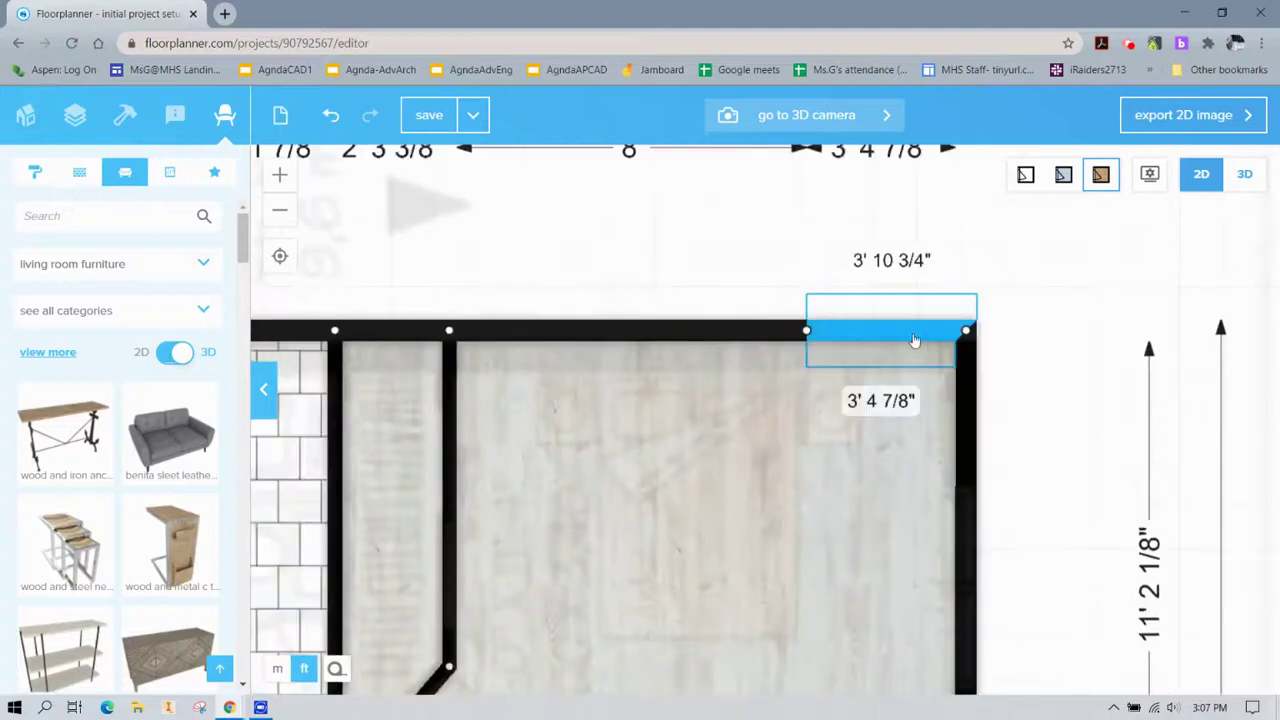
pyautogui.click(809, 332)
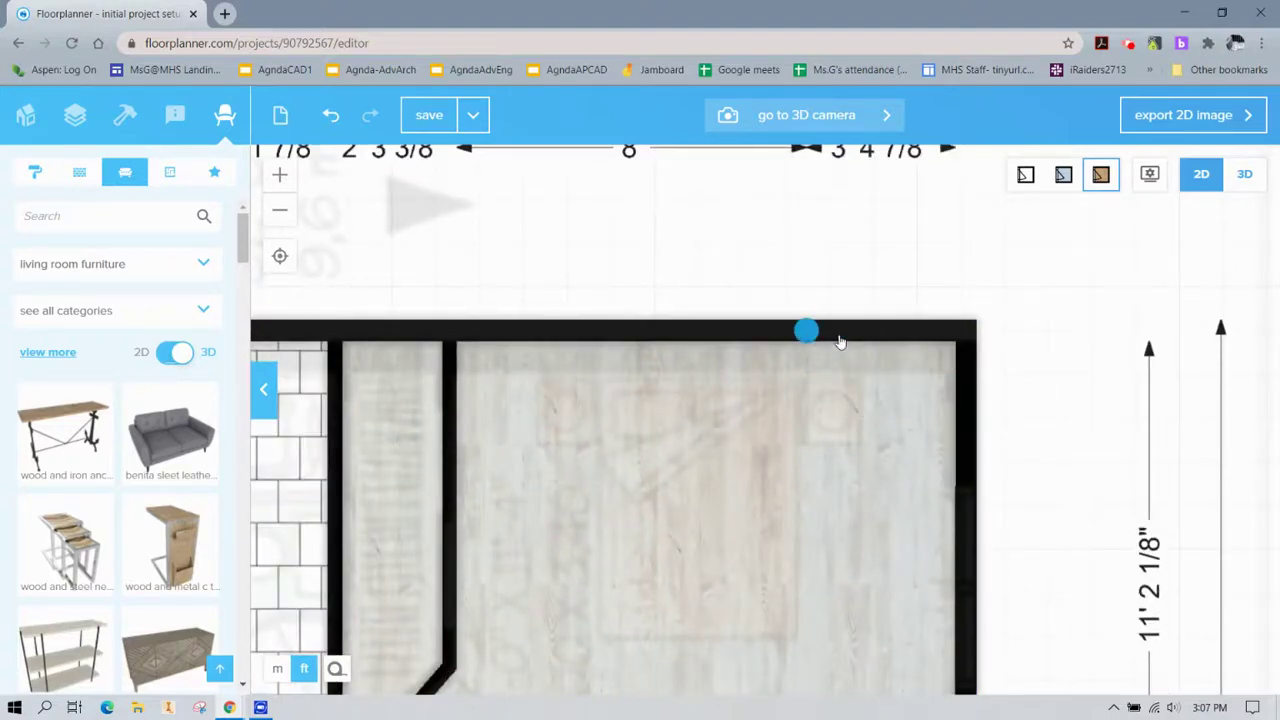
# Switch to the 3D view and examine the gable wall, its window and the interior wall connections from above
pyautogui.click(1245, 175)
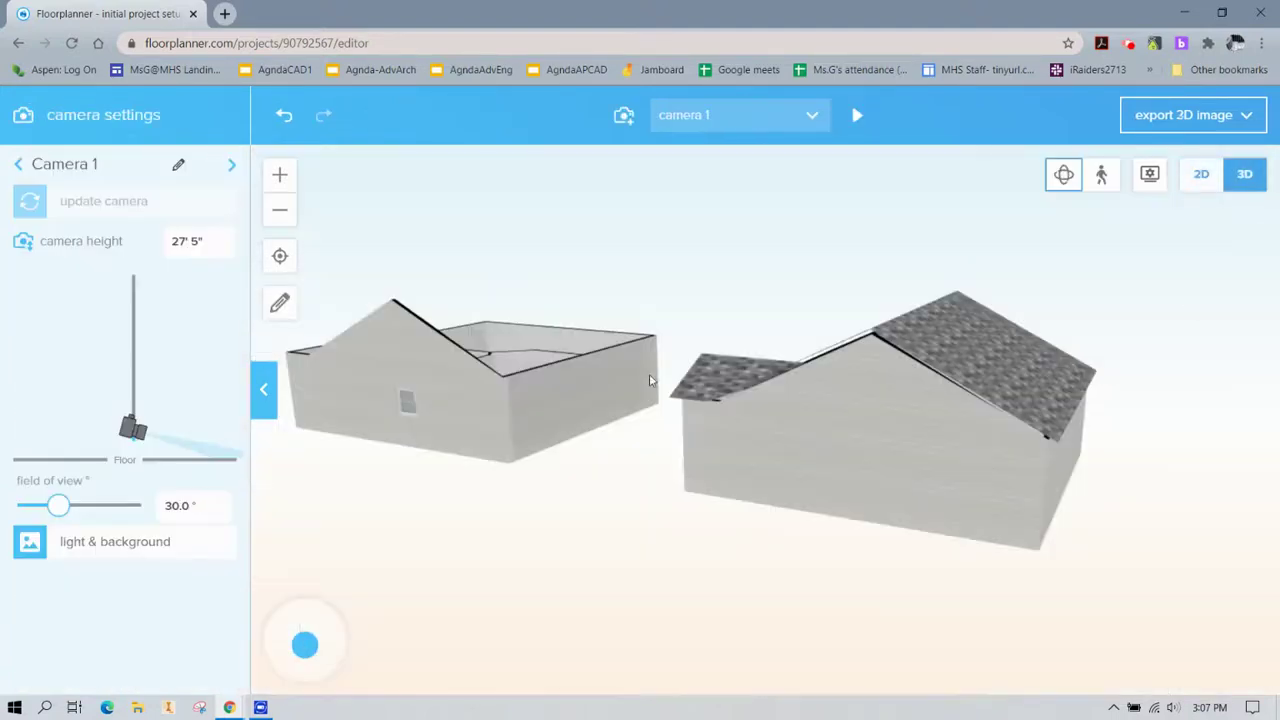
pyautogui.moveTo(374, 497); pyautogui.dragTo(193, 498, button='right')
pyautogui.moveTo(1064, 309); pyautogui.dragTo(953, 338, button='right')
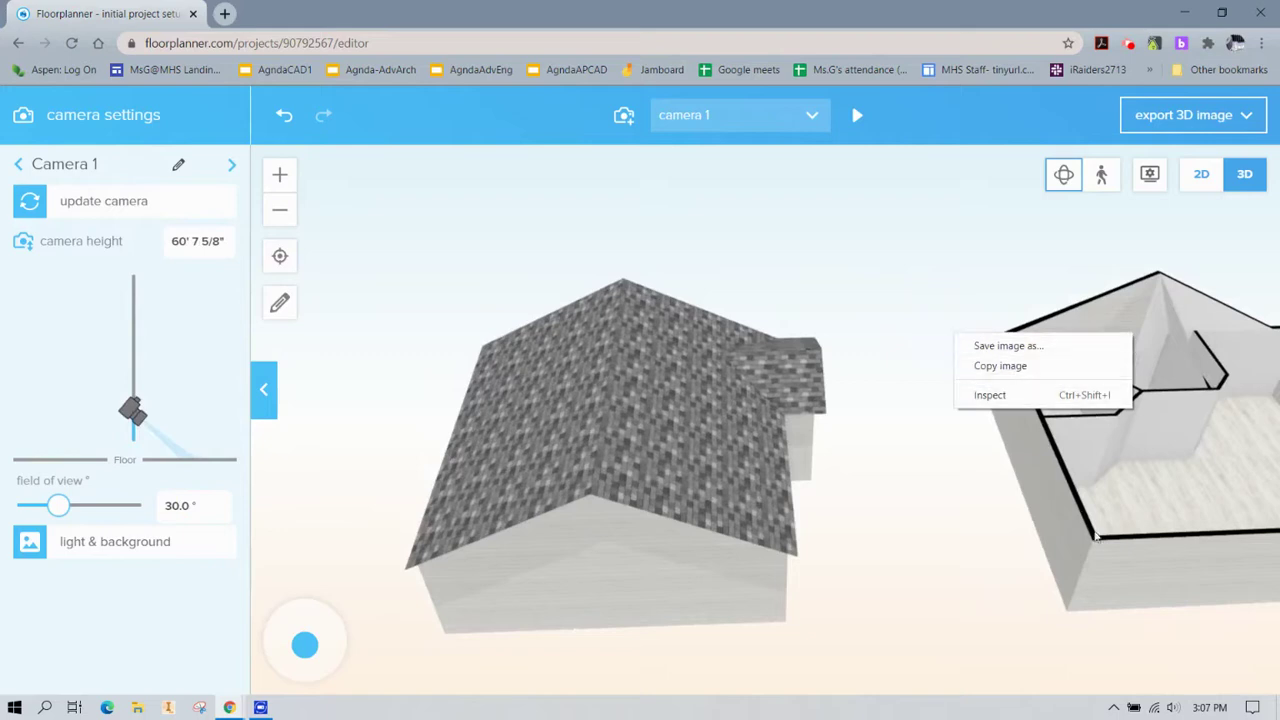
pyautogui.scroll(2, 1197, 355)
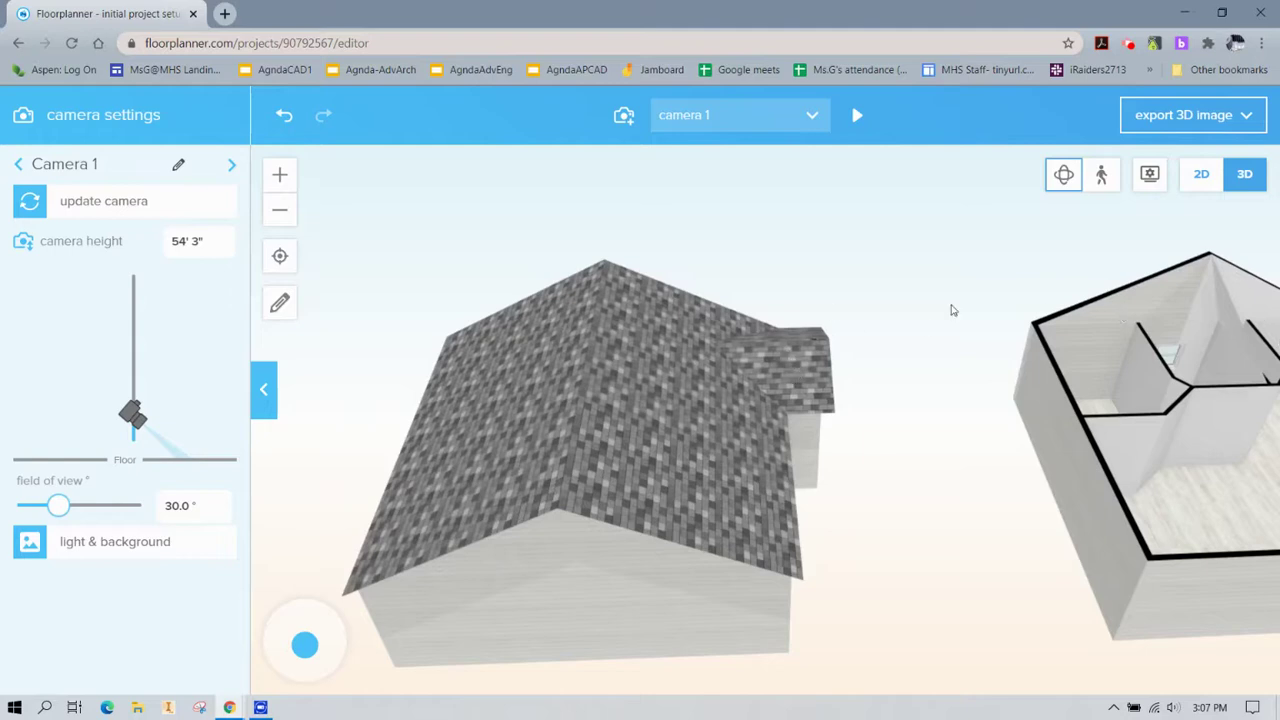
pyautogui.moveTo(1243, 461); pyautogui.dragTo(1015, 325)
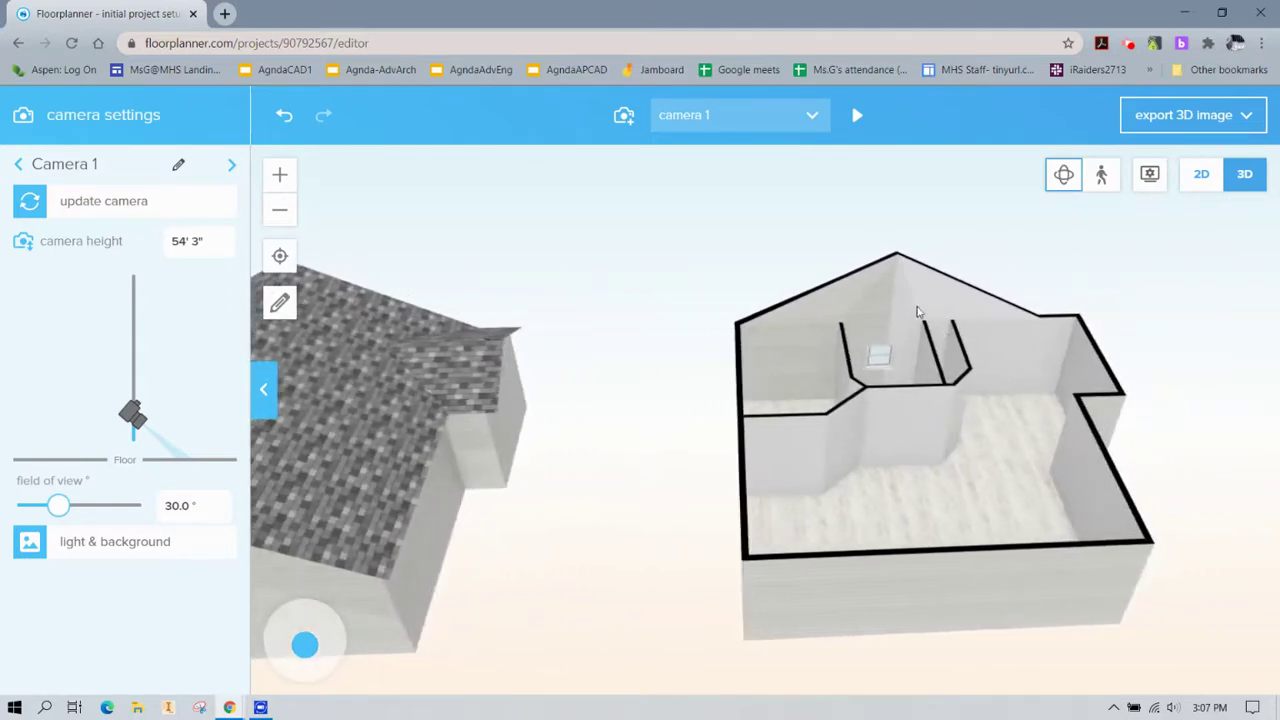
pyautogui.scroll(3, 898, 318)
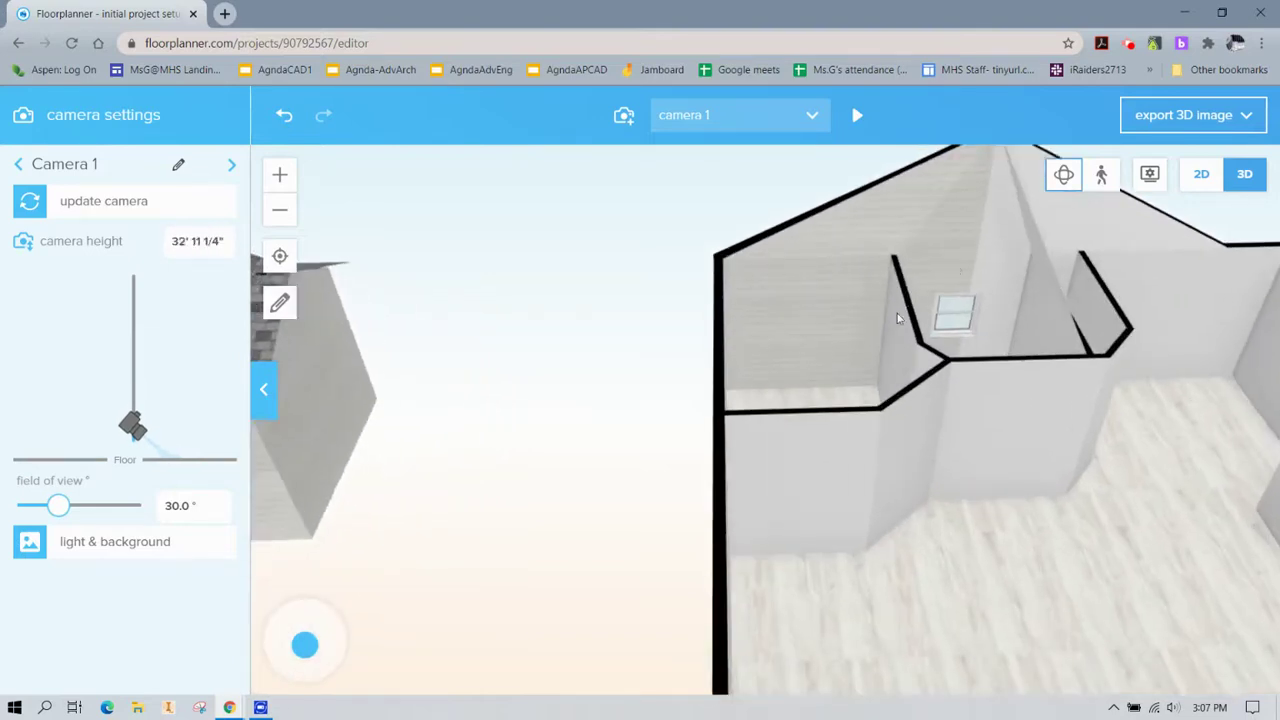
# Examine the gable wall and the interior wall connections from above in 3D, and return to the 2D plan
pyautogui.press('Right')
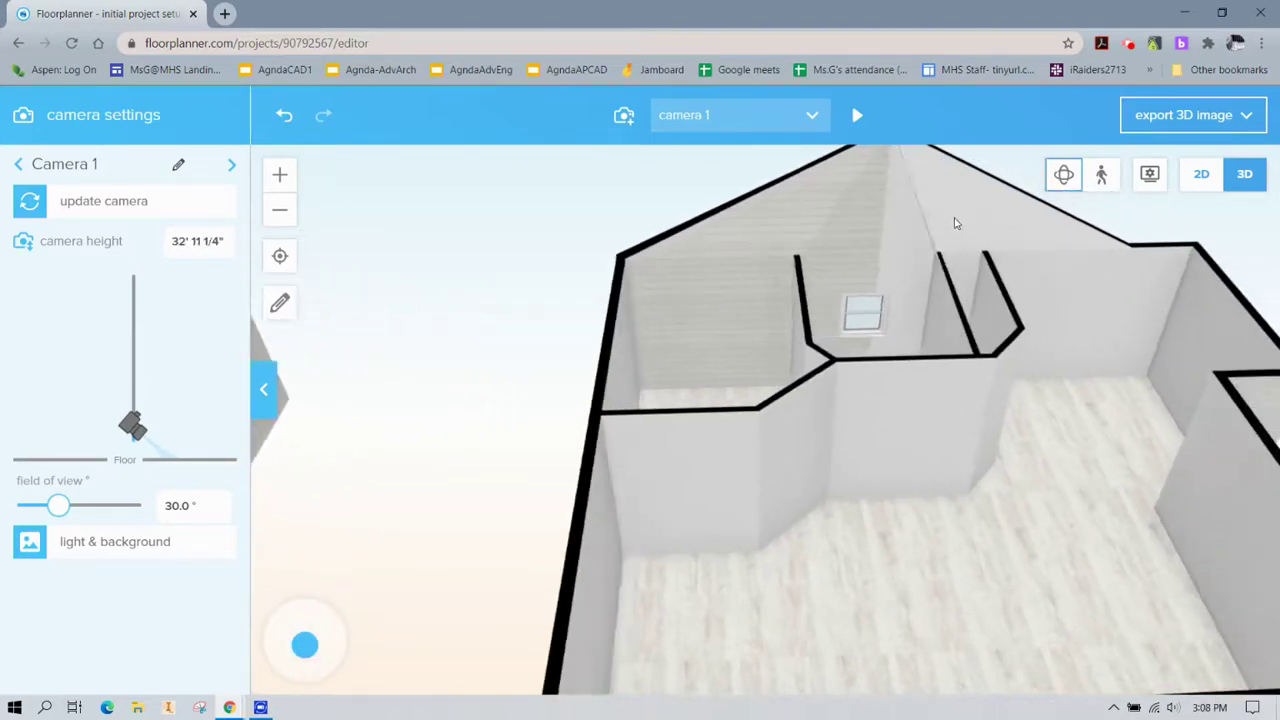
pyautogui.moveTo(876, 269); pyautogui.dragTo(829, 286)
pyautogui.rightClick(826, 286)
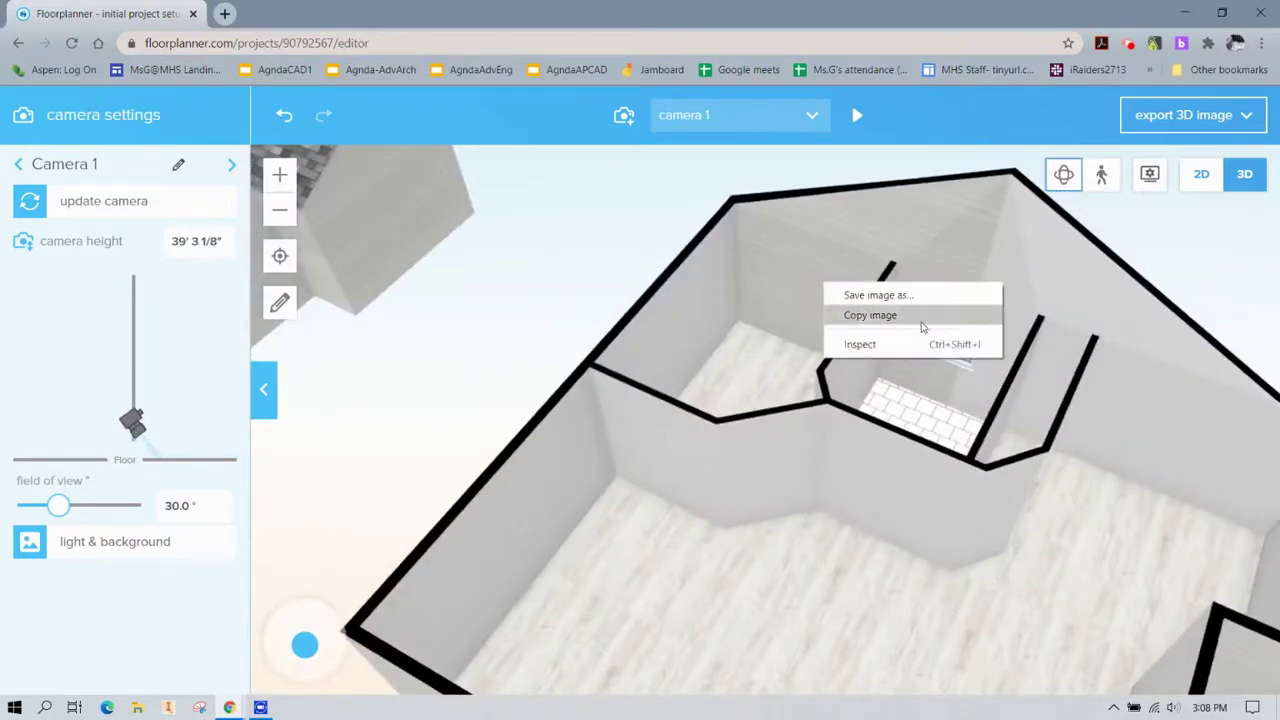
pyautogui.click(1205, 176)
pyautogui.click(1205, 176)
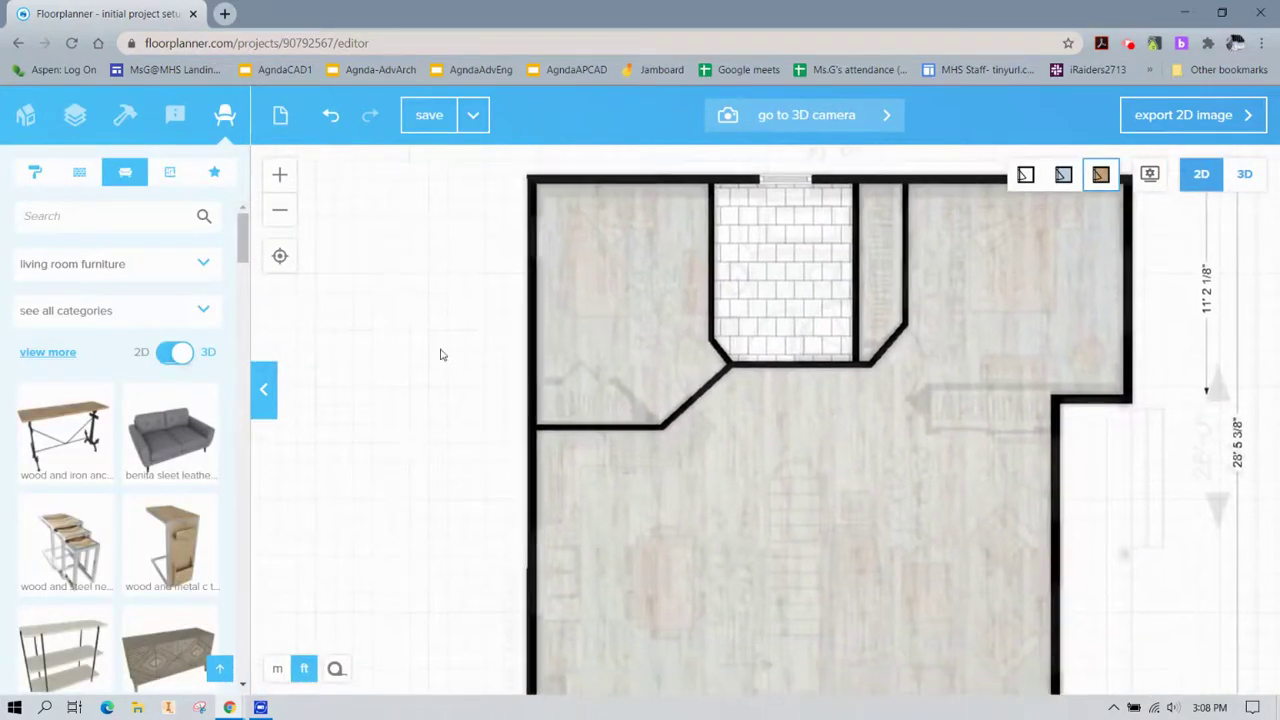
# Walk through the house in 3D at eye level and examine the gable wall's inner finish and window in the bathroom
pyautogui.click(1240, 180)
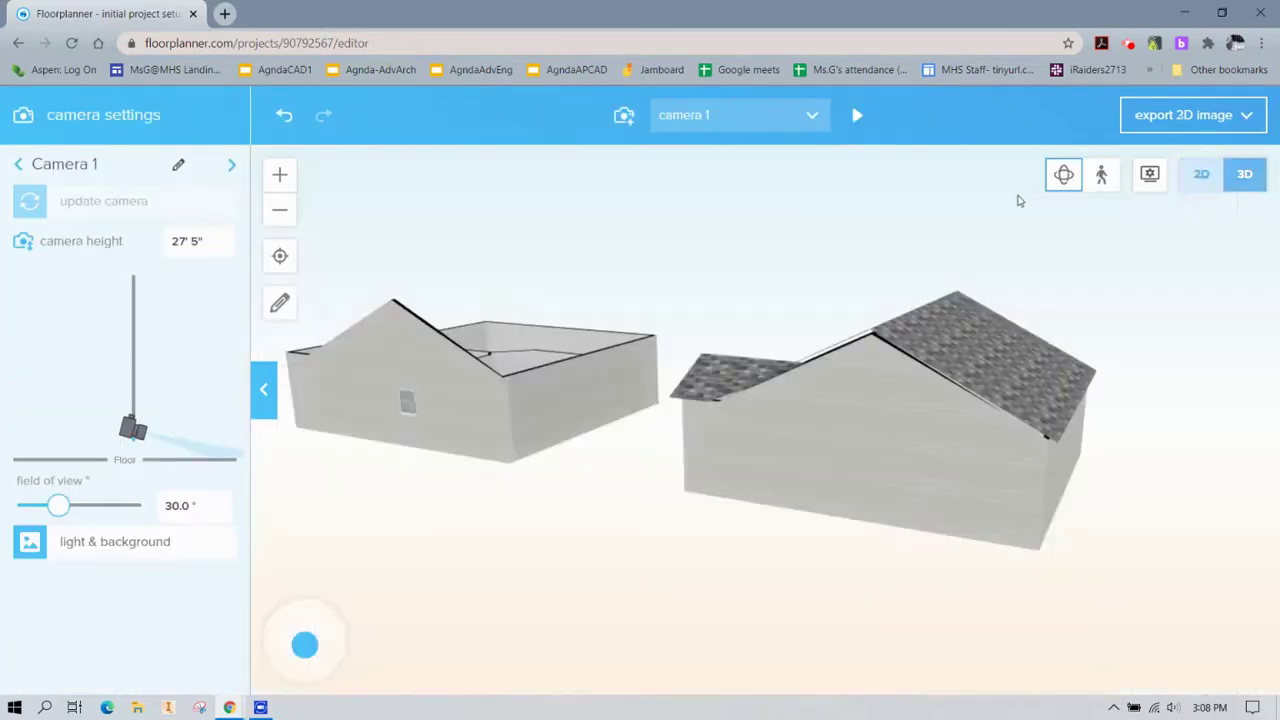
pyautogui.click(1101, 175)
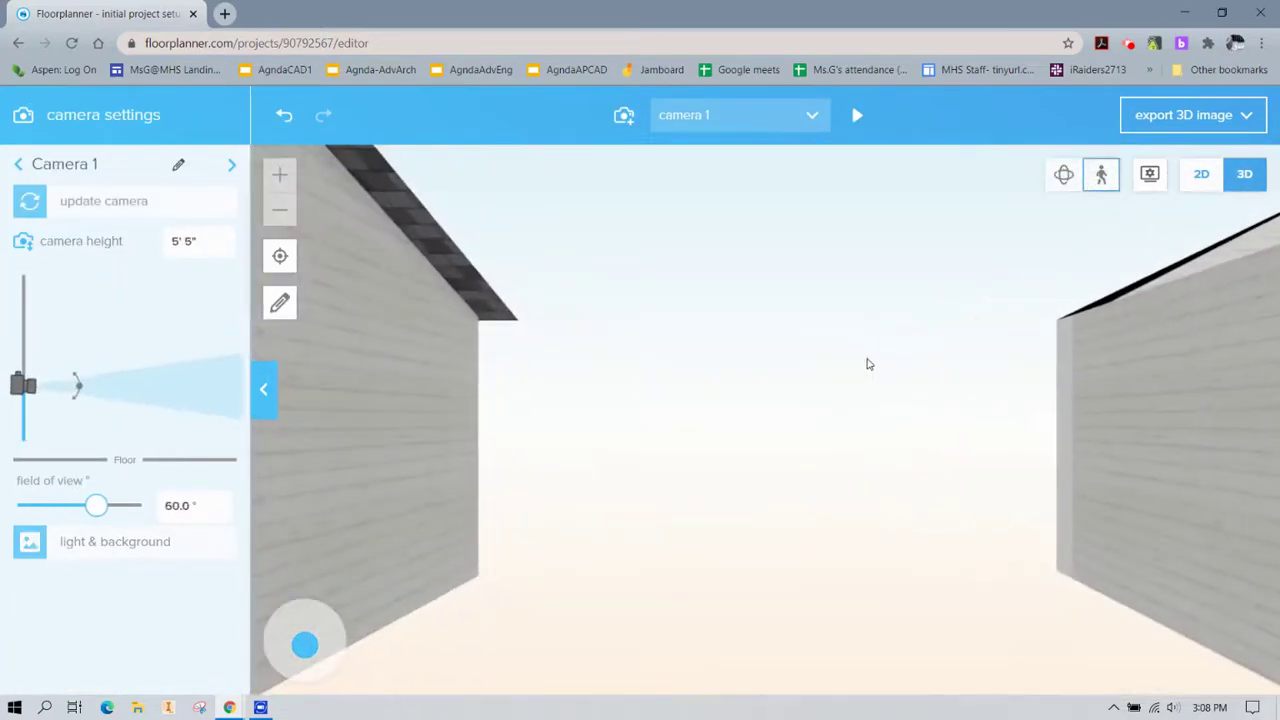
pyautogui.press('Right')
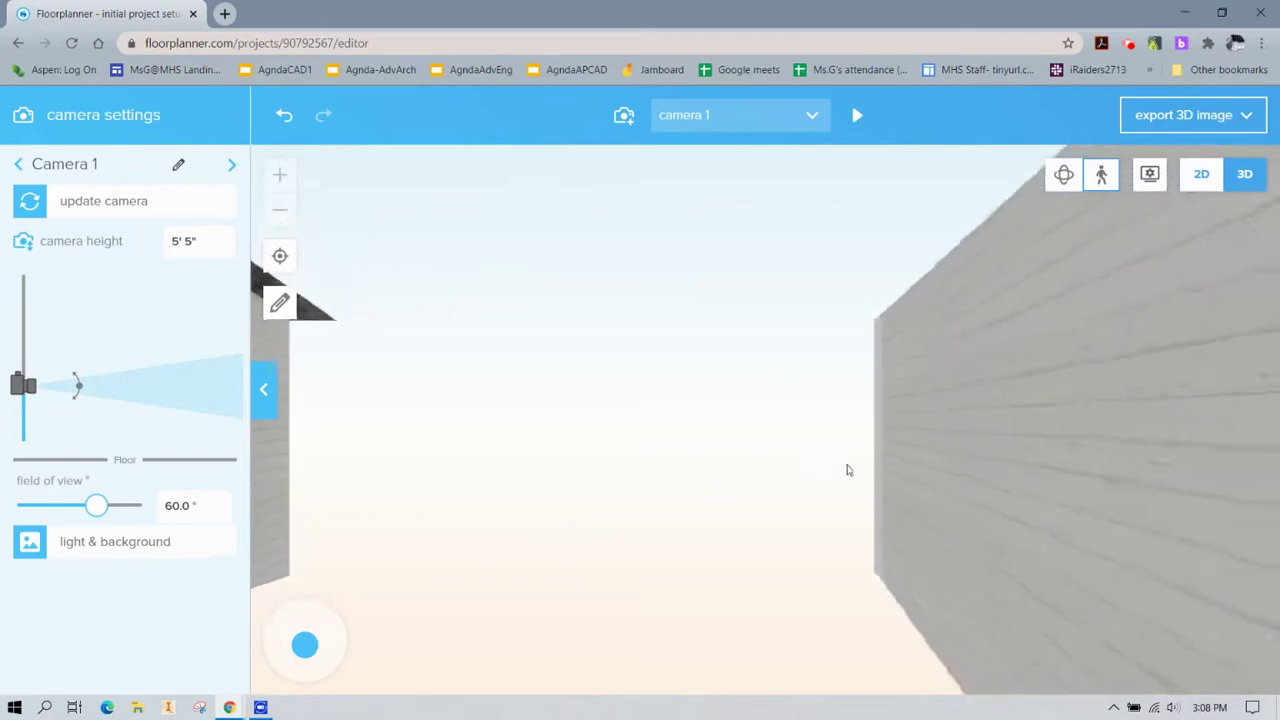
pyautogui.press('Right')
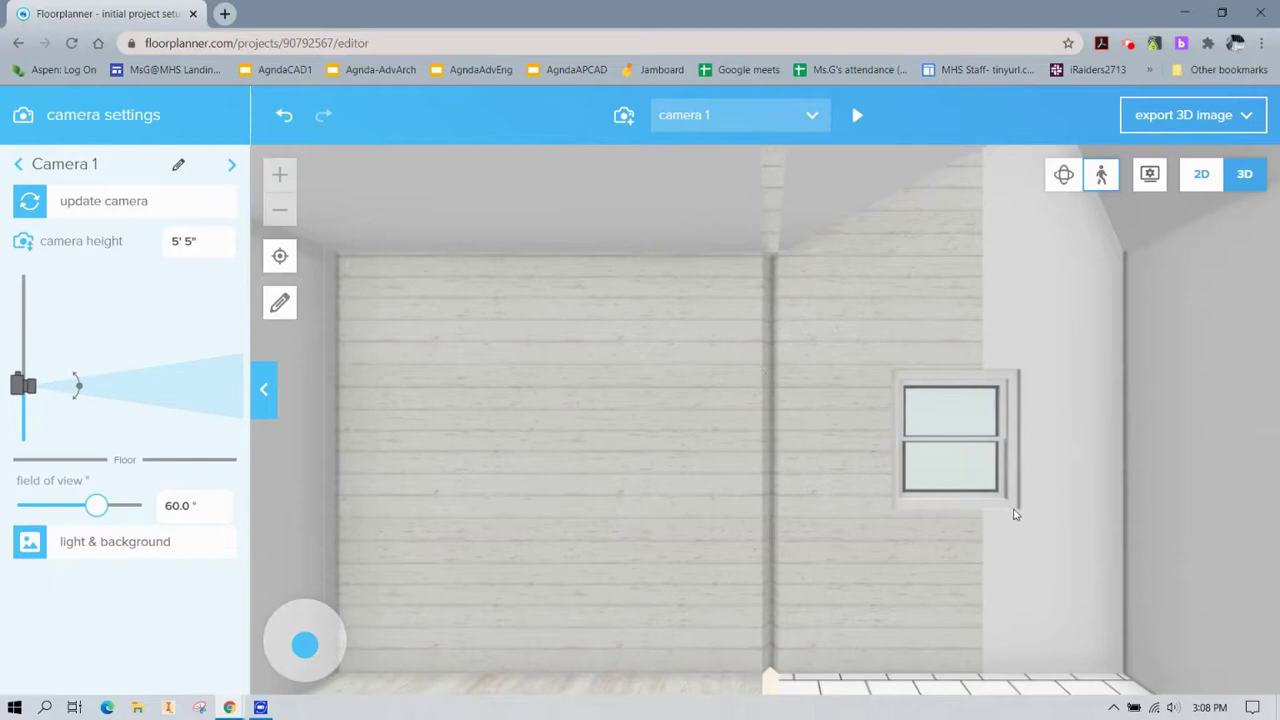
pyautogui.moveTo(1014, 514); pyautogui.dragTo(1058, 521)
pyautogui.moveTo(1051, 516); pyautogui.dragTo(1018, 517, button='right')
pyautogui.click(841, 409)
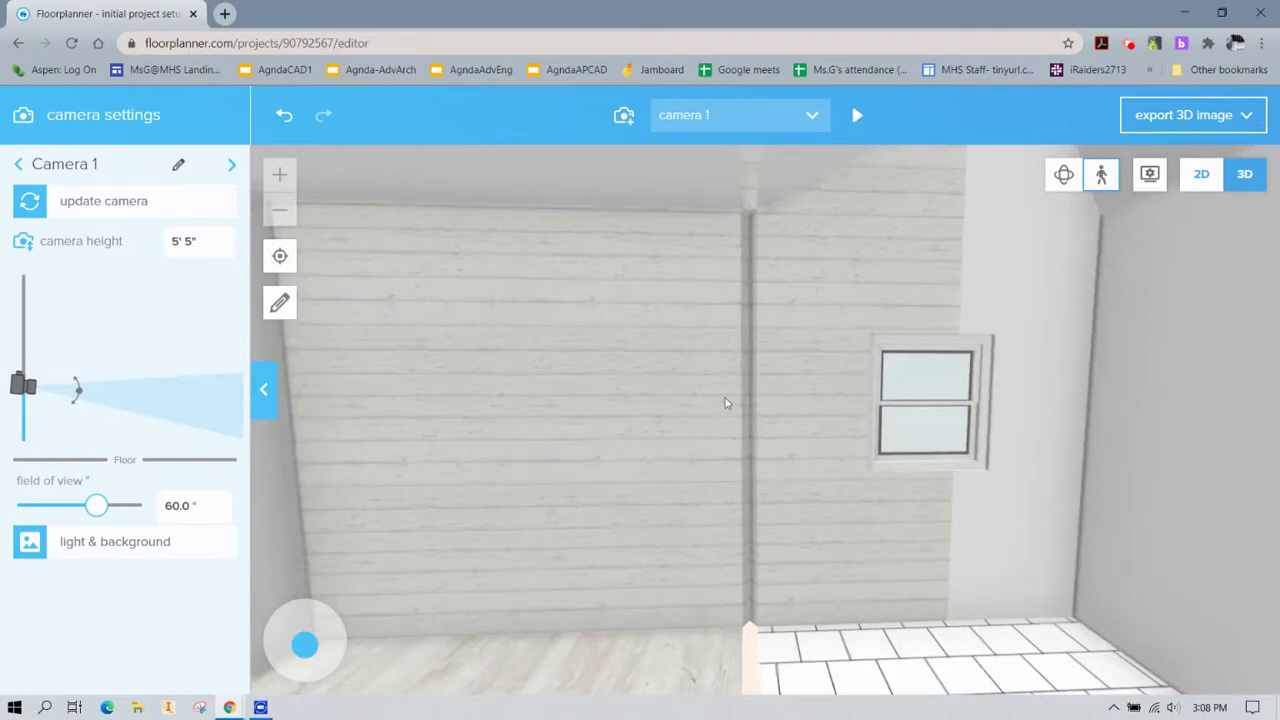
pyautogui.press('Right')
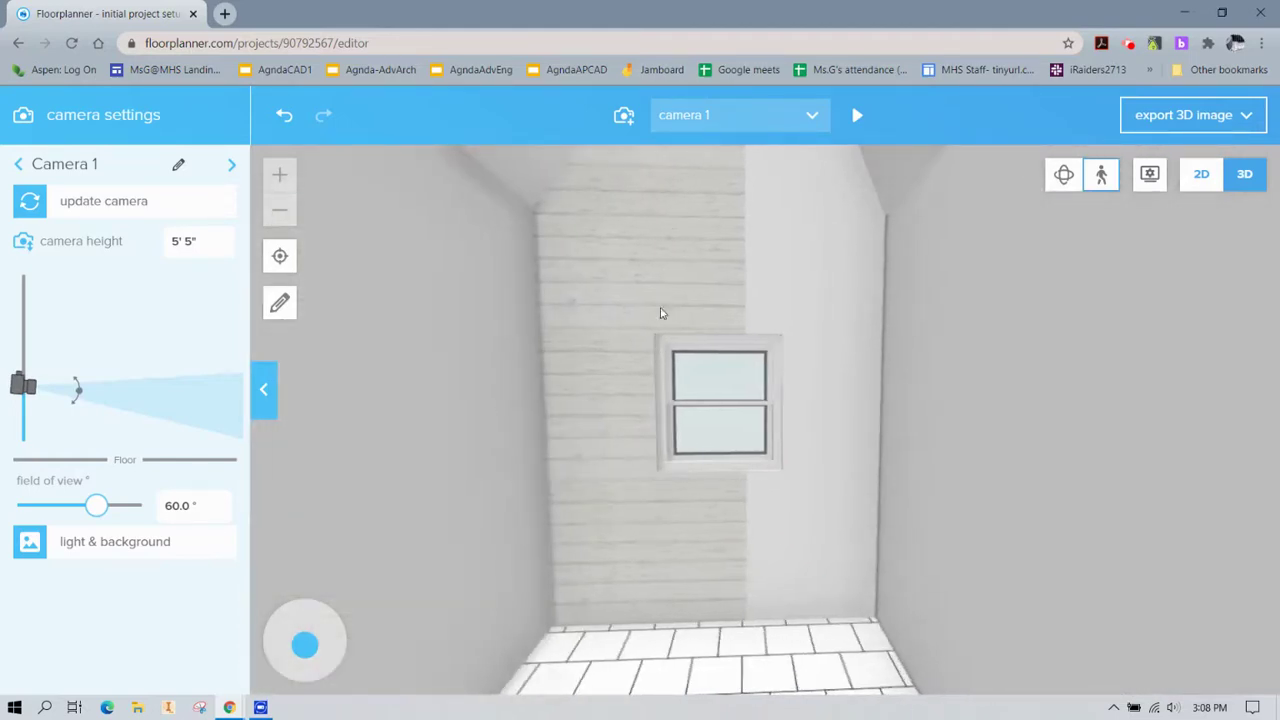
pyautogui.moveTo(660, 313); pyautogui.dragTo(647, 348)
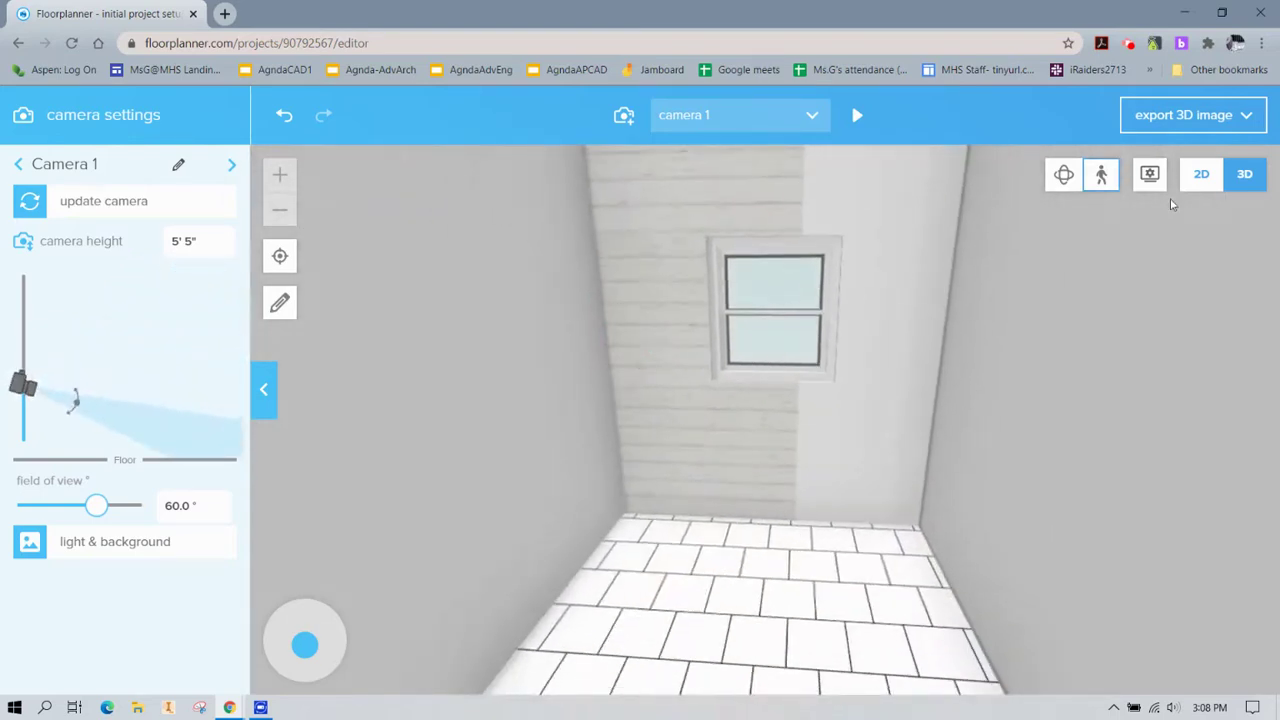
# Apply the project's beige color to the gable wall's inner faces in the upper-left bedroom and the bathroom in the 2D plan
pyautogui.click(1195, 180)
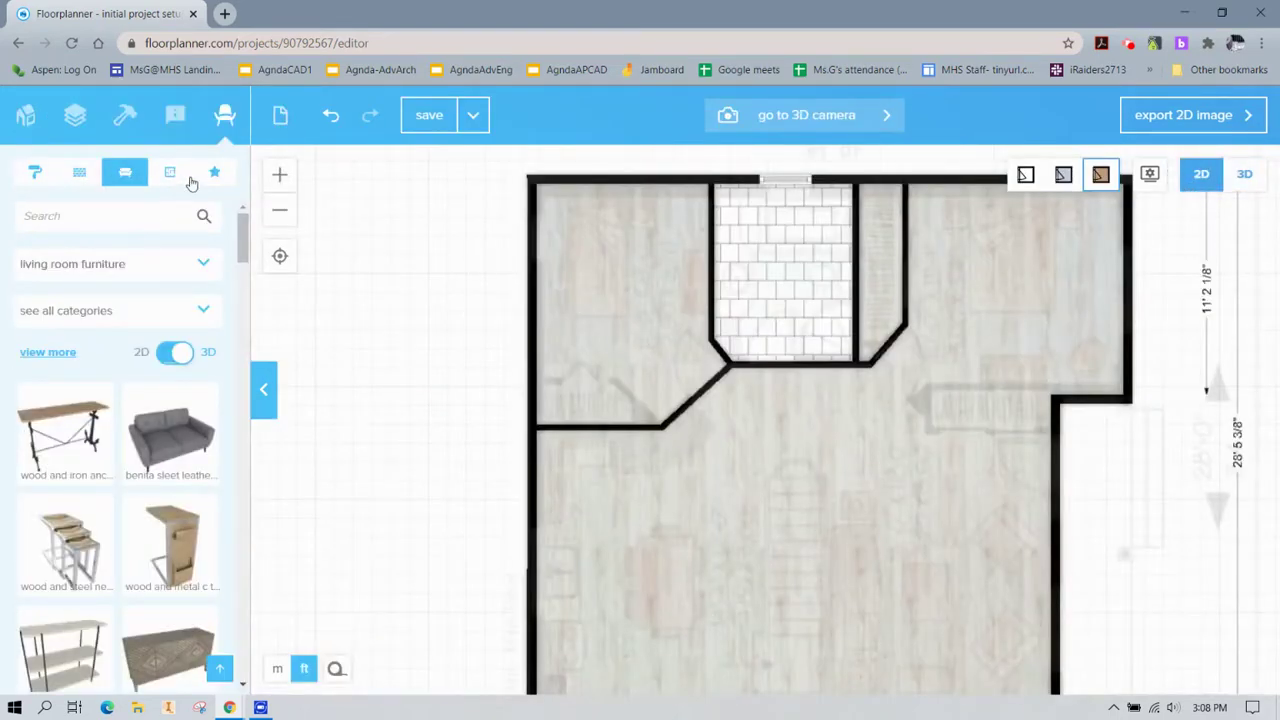
pyautogui.click(172, 174)
pyautogui.moveTo(30, 245); pyautogui.dragTo(620, 215)
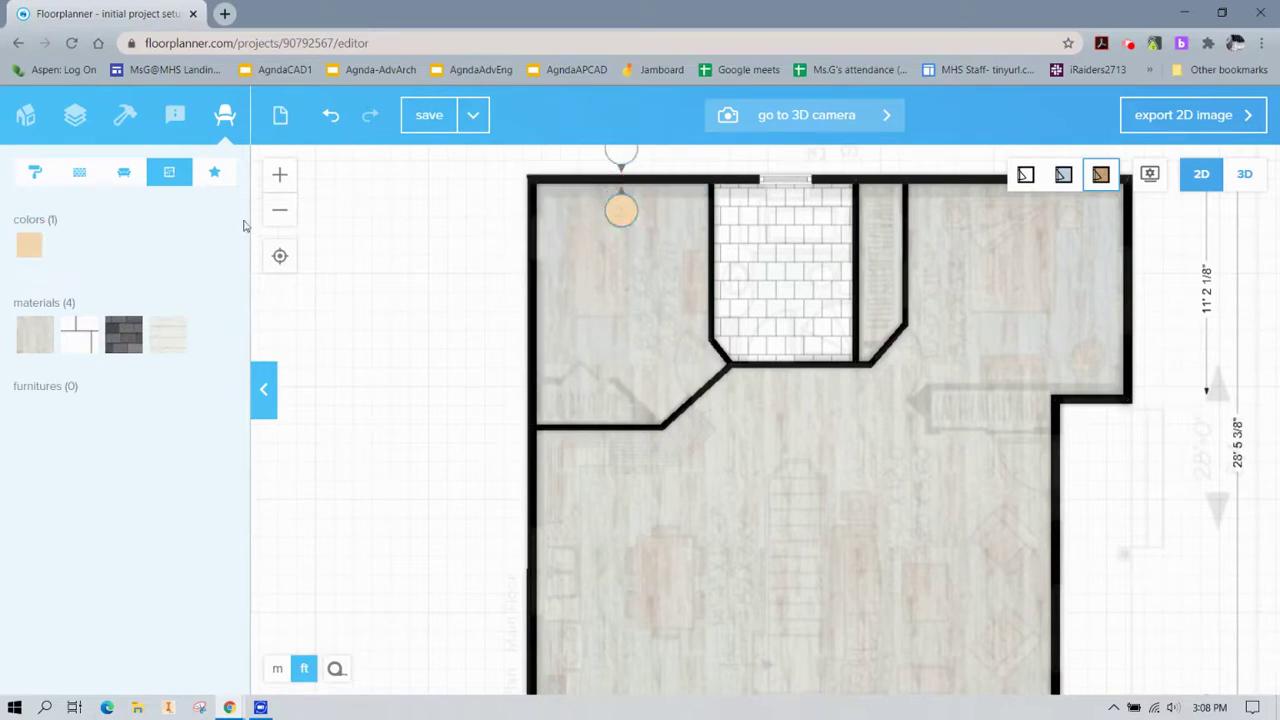
pyautogui.moveTo(27, 248)
pyautogui.mouseDown()
pyautogui.moveTo(147, 247)
pyautogui.moveTo(707, 167)
pyautogui.moveTo(752, 180)
pyautogui.moveTo(752, 201)
pyautogui.moveTo(716, 224)
pyautogui.mouseUp()
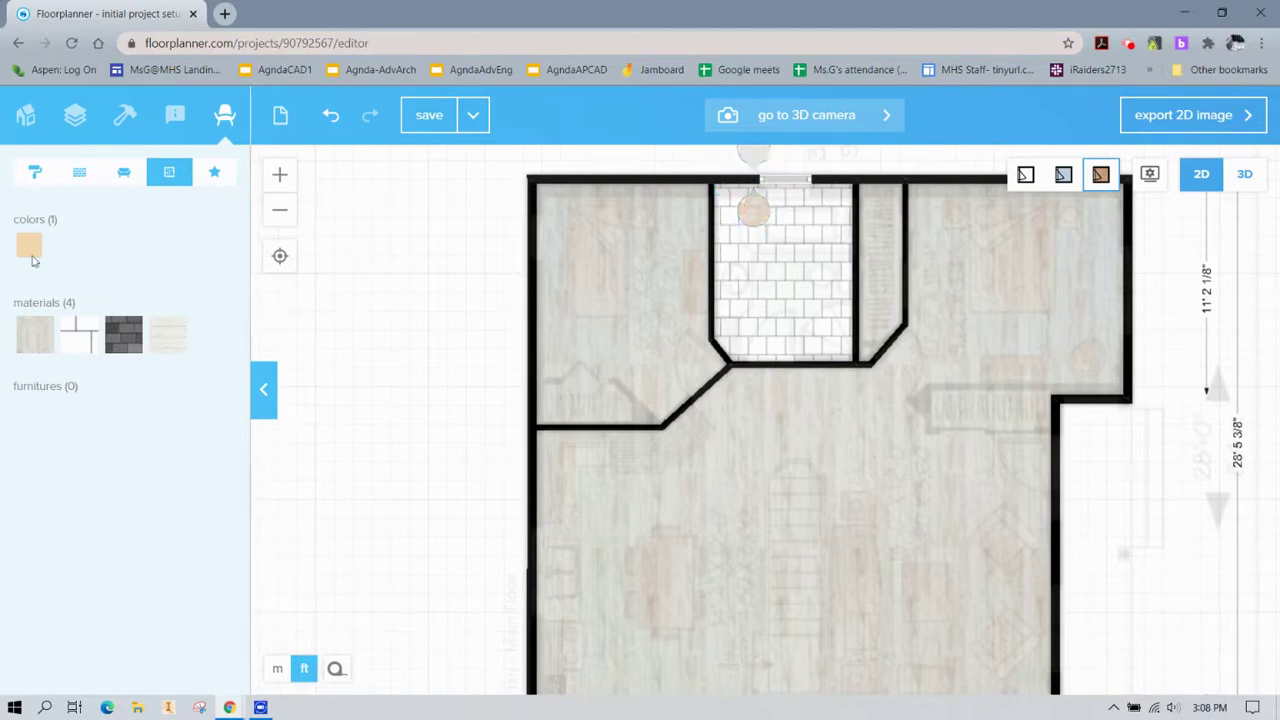
pyautogui.moveTo(29, 246)
pyautogui.mouseDown()
pyautogui.moveTo(614, 223)
pyautogui.moveTo(850, 170)
pyautogui.moveTo(827, 212)
pyautogui.mouseUp()
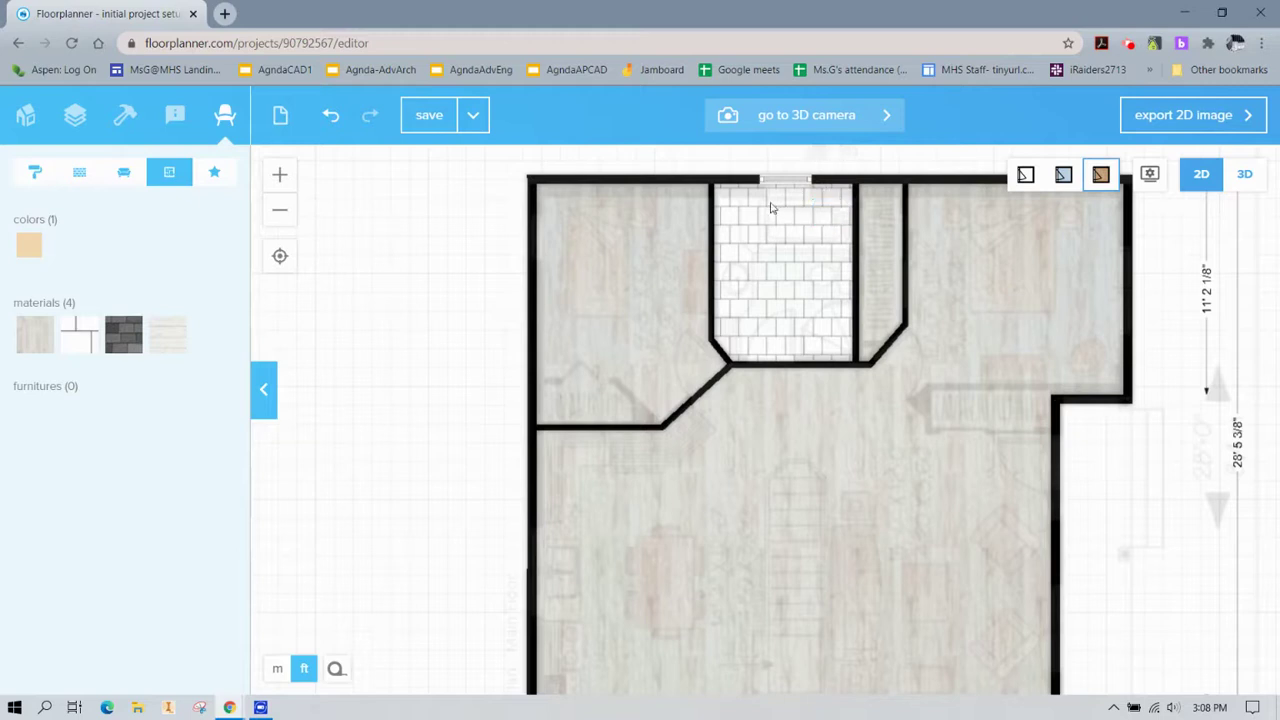
# Start a new surface for the bathroom ceiling with its raise from floor set to 9'
pyautogui.click(80, 114)
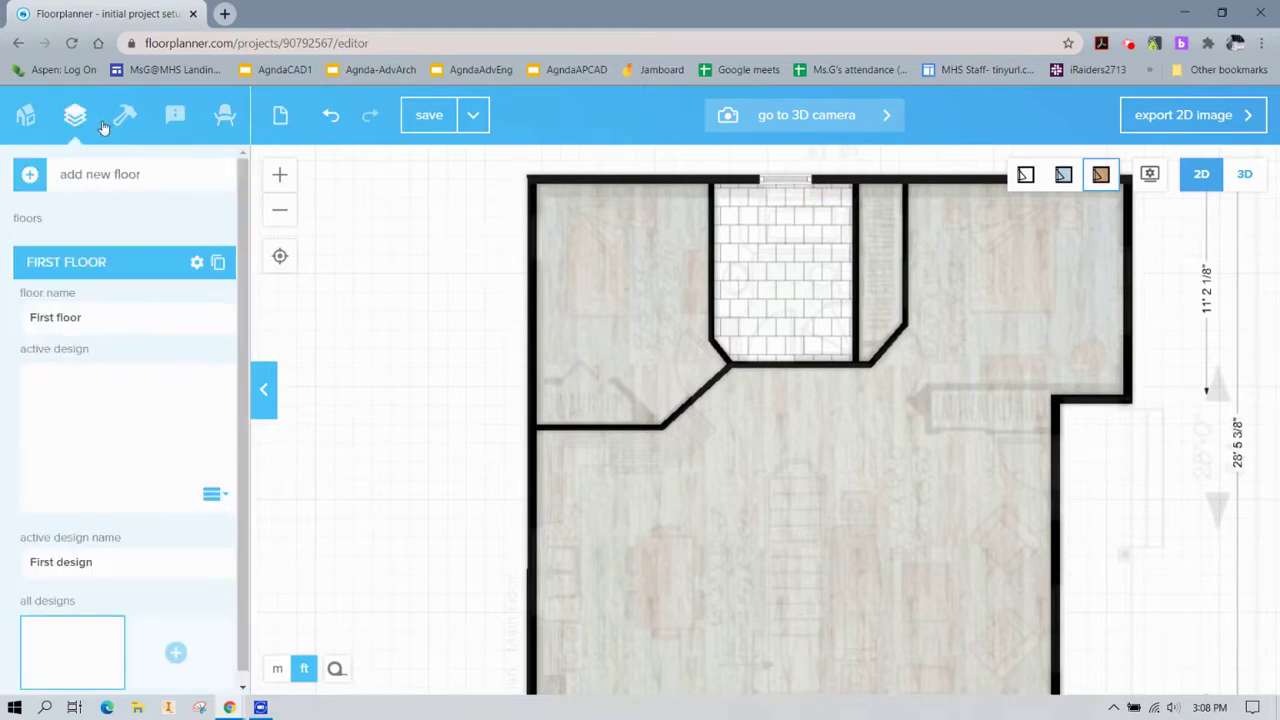
pyautogui.click(120, 122)
pyautogui.click(105, 290)
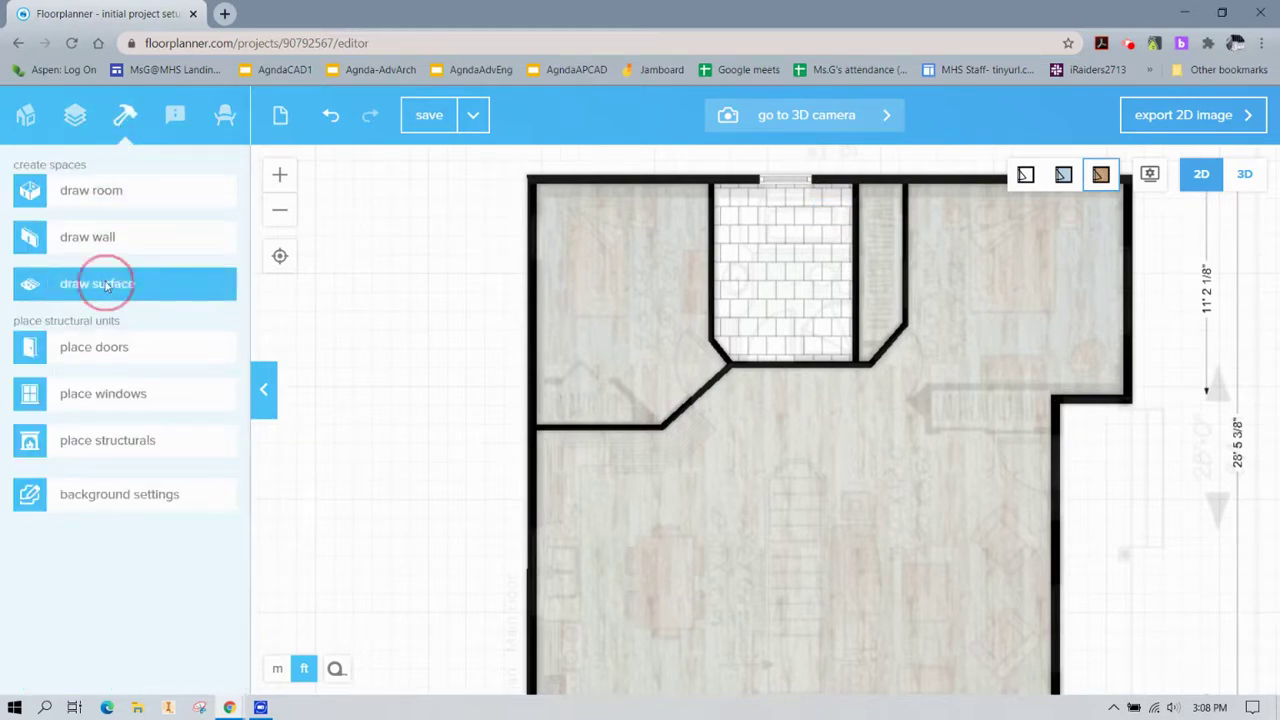
pyautogui.click(142, 469)
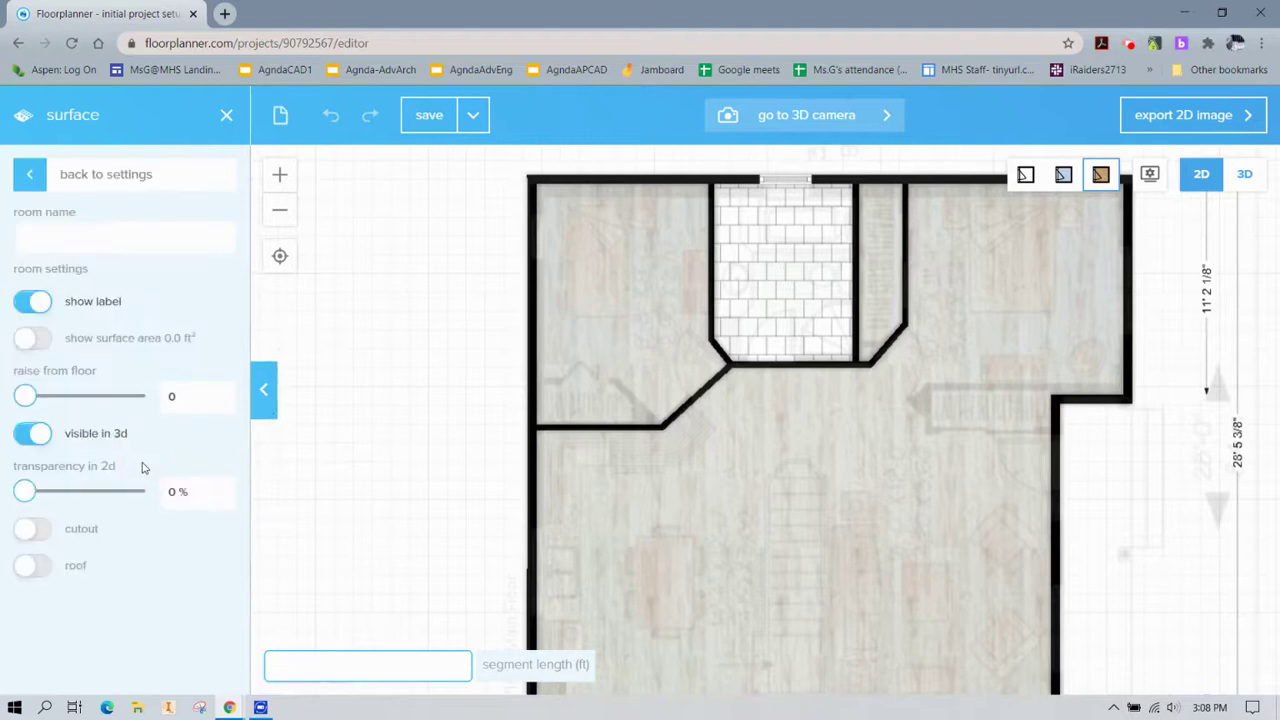
pyautogui.click(176, 396)
pyautogui.scroll(4, 712, 180)
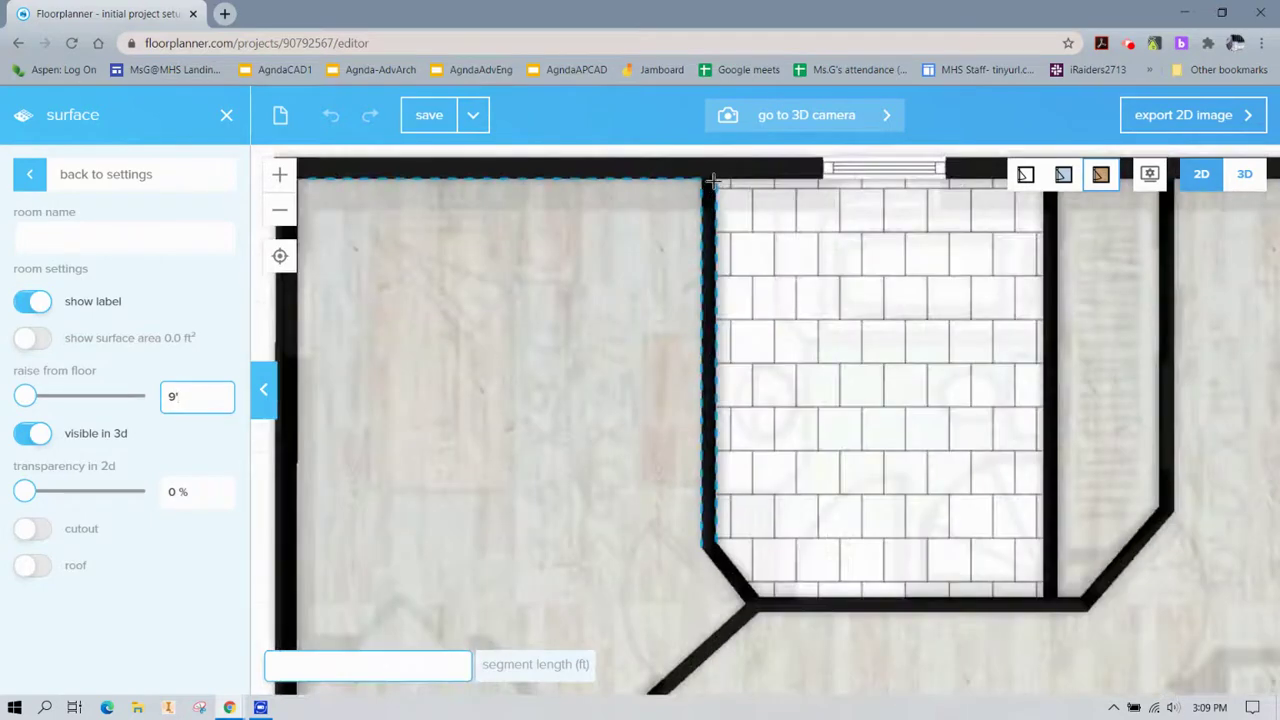
pyautogui.press('Return')
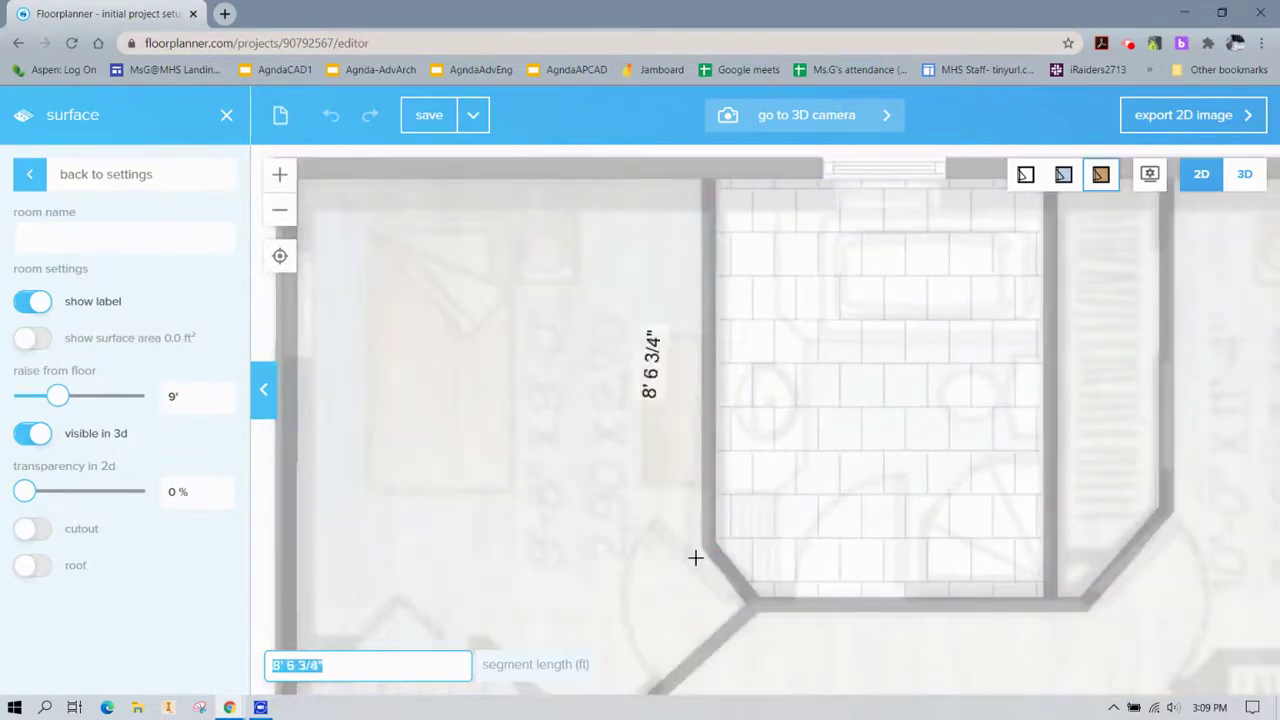
# Trace the ceiling surface along the bathroom's inner wall corners and close its outline at the gable wall
pyautogui.click(716, 543)
pyautogui.click(762, 595)
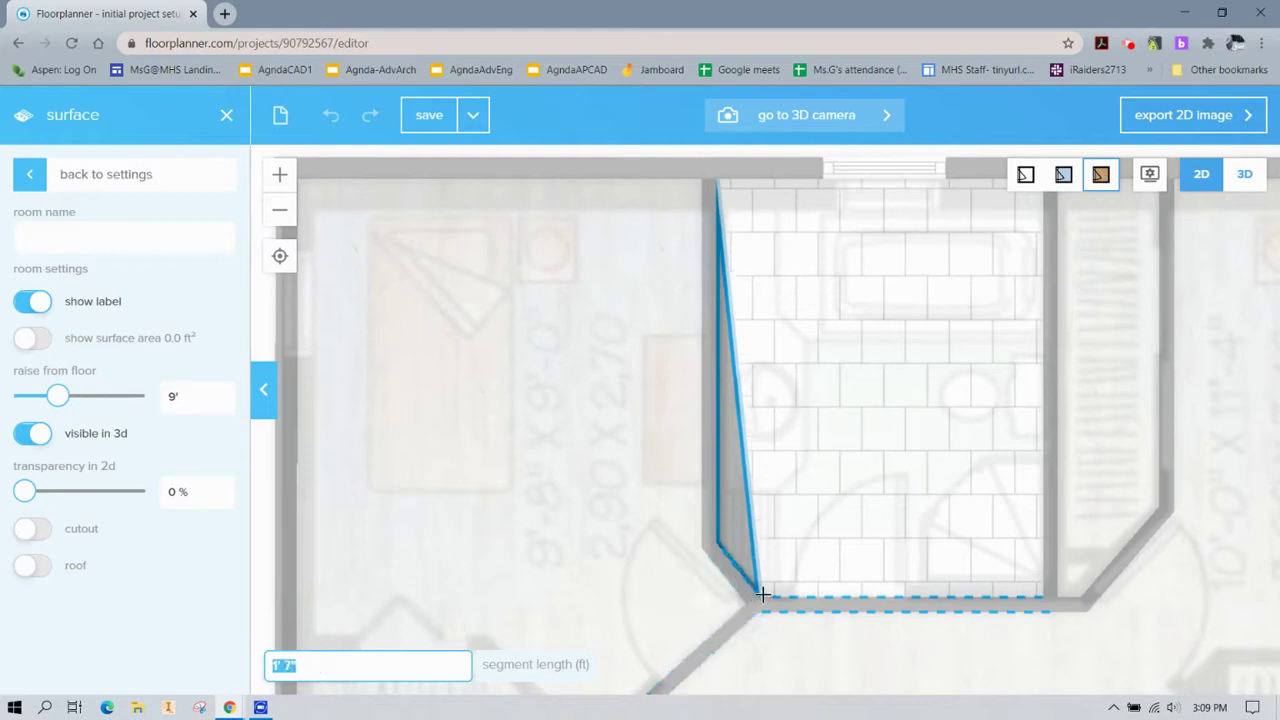
pyautogui.click(1045, 597)
pyautogui.click(1040, 317)
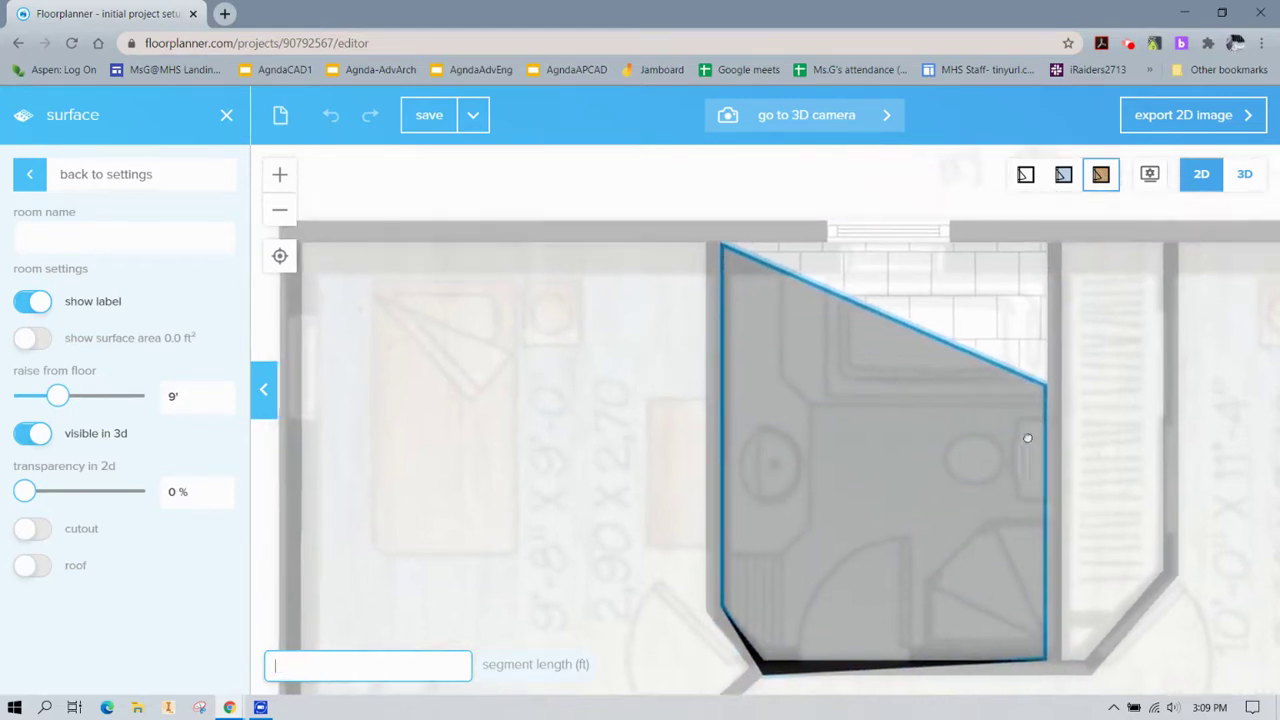
pyautogui.moveTo(1028, 438); pyautogui.dragTo(1016, 491)
pyautogui.click(1038, 299)
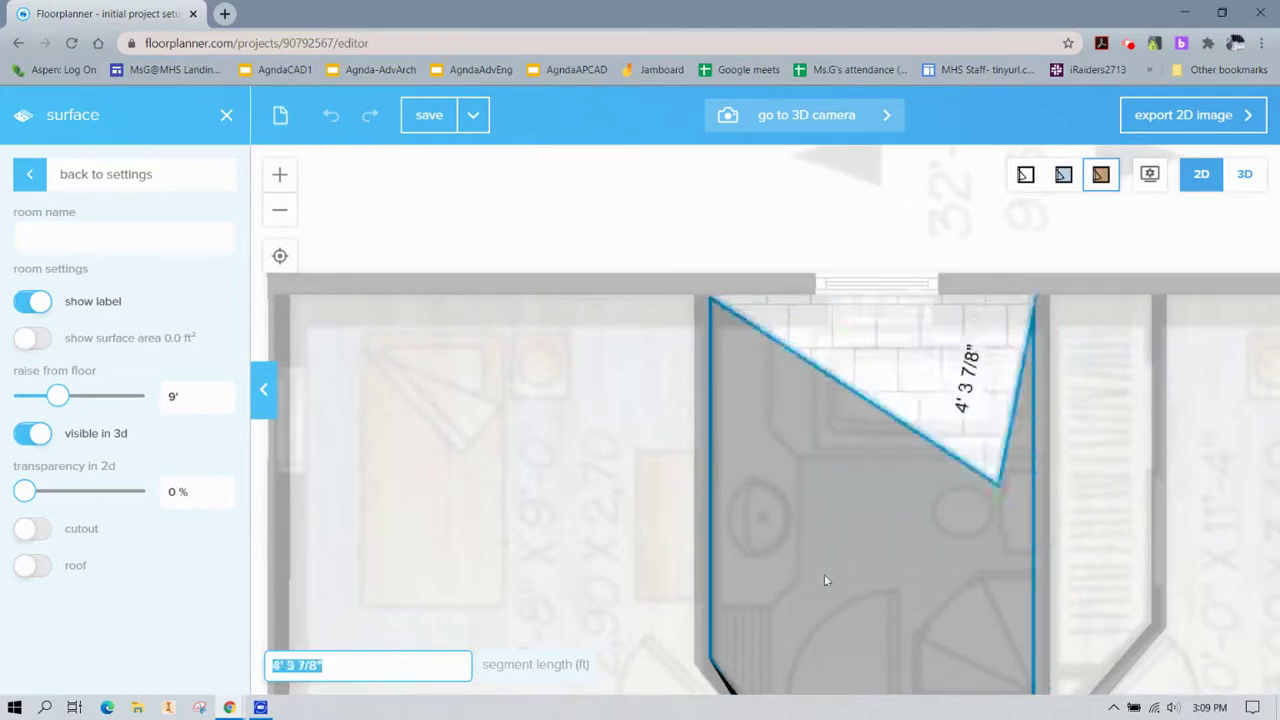
pyautogui.doubleClick(929, 338)
pyautogui.click(920, 426)
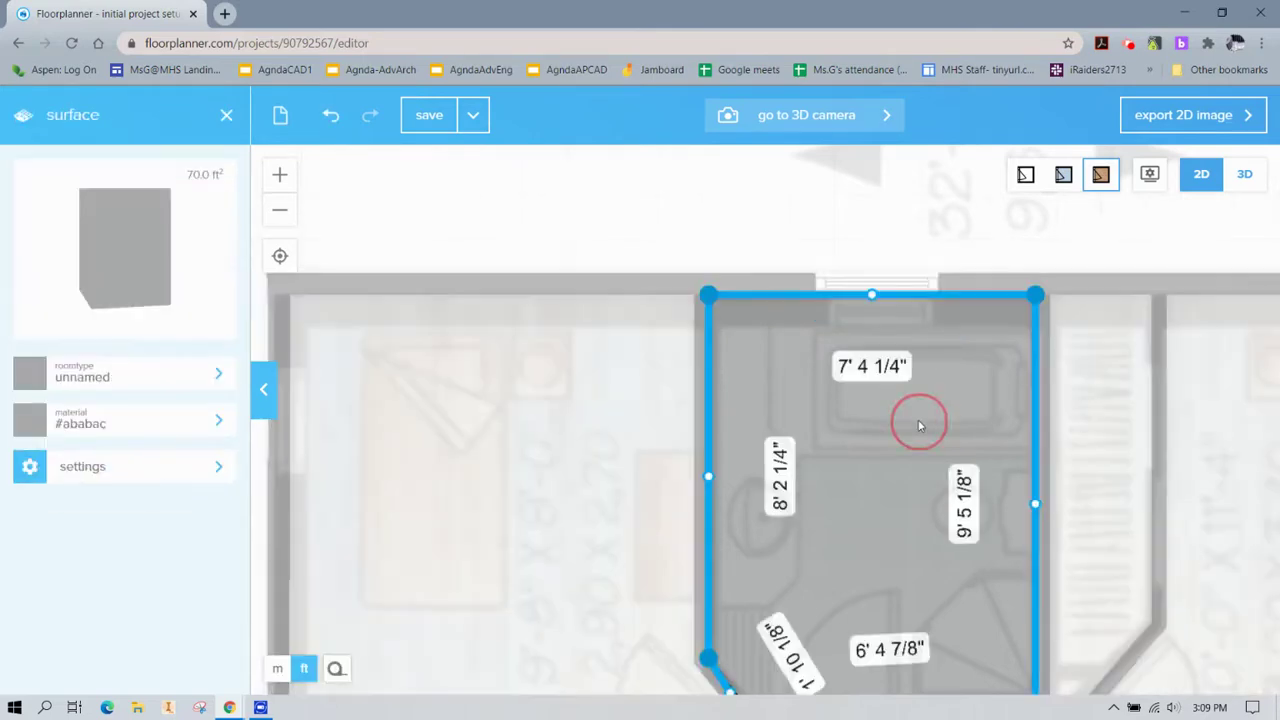
# Move the ceiling surface's misplaced lower-left corner onto the bathroom's inner wall corner so that its lower edge follows the wall
pyautogui.scroll(-3, 841, 533)
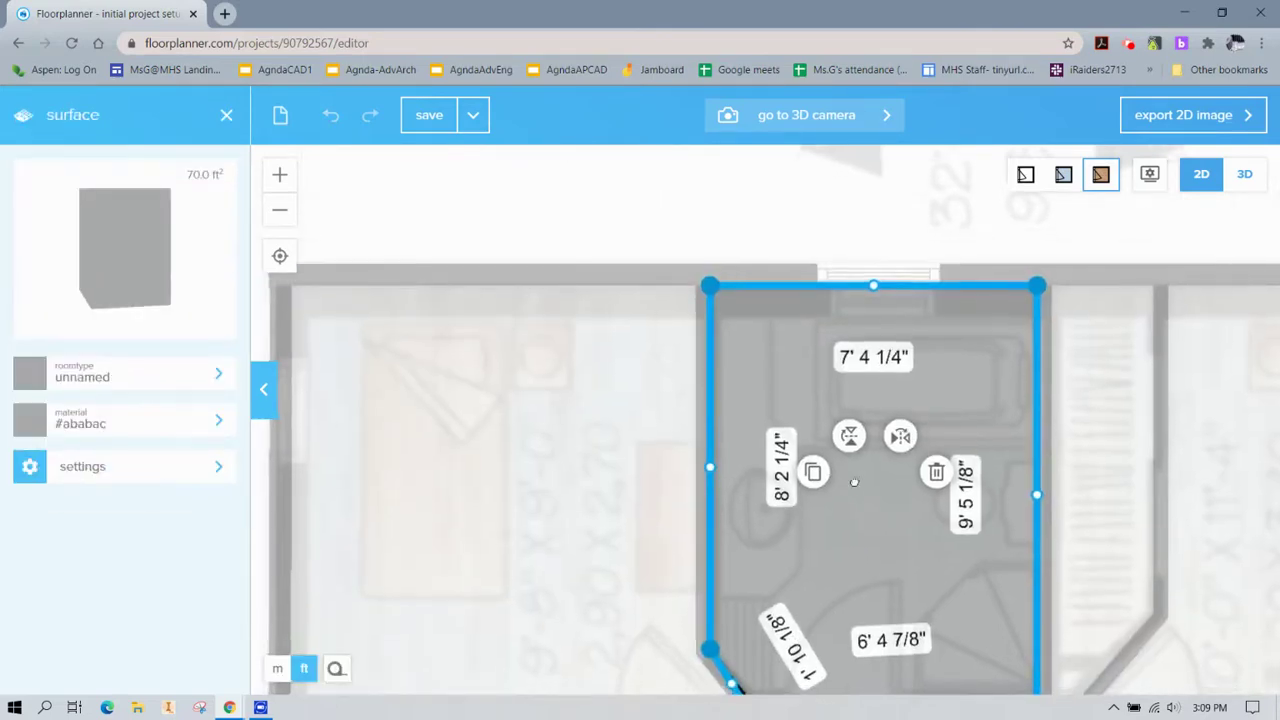
pyautogui.scroll(2, 772, 568)
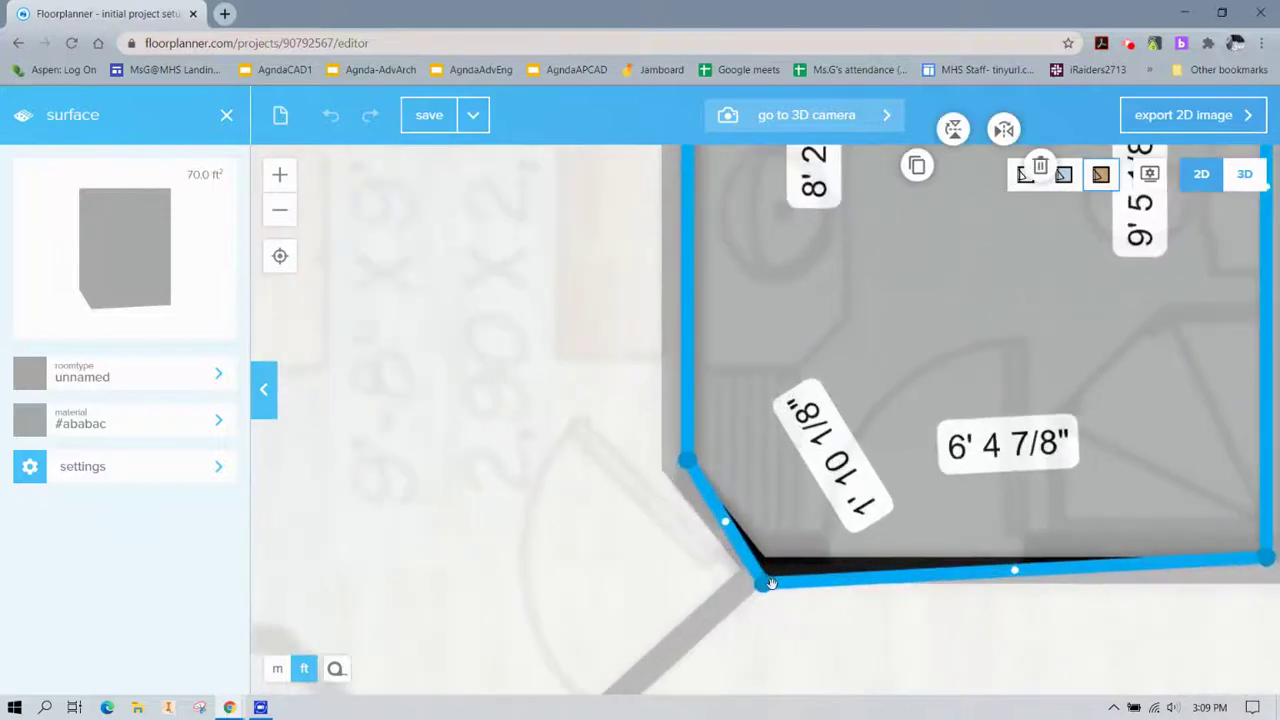
pyautogui.moveTo(761, 588)
pyautogui.mouseDown()
pyautogui.moveTo(777, 518)
pyautogui.moveTo(766, 584)
pyautogui.mouseUp()
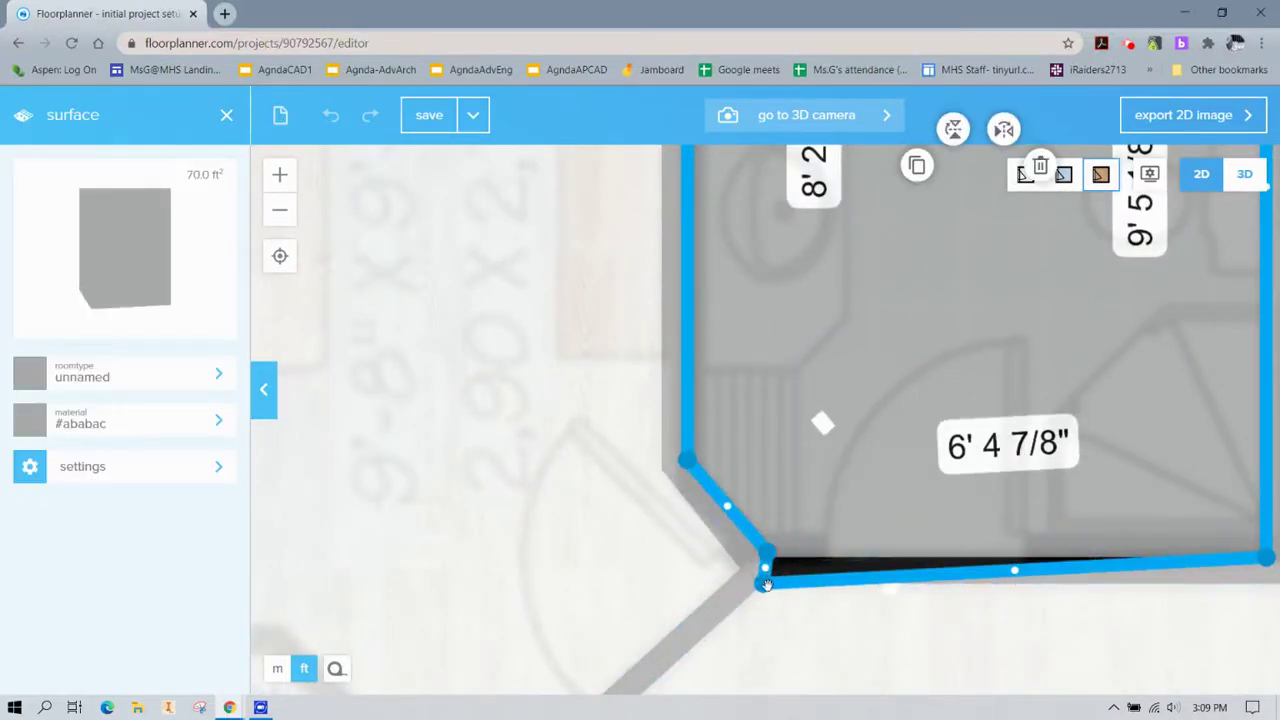
pyautogui.click(341, 129)
pyautogui.click(333, 120)
pyautogui.moveTo(764, 583); pyautogui.dragTo(777, 540)
pyautogui.click(767, 492)
pyautogui.click(883, 503)
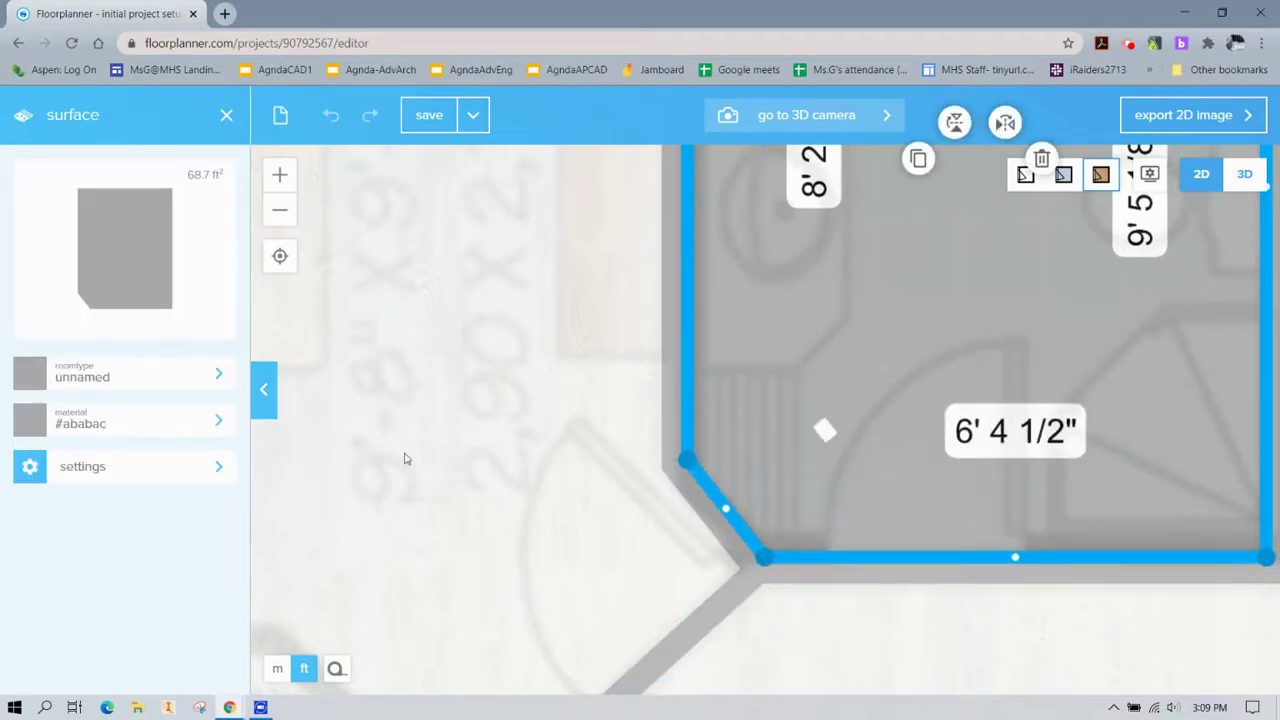
# Set the ceiling surface's paint color to Pure Brilliant White
pyautogui.click(197, 423)
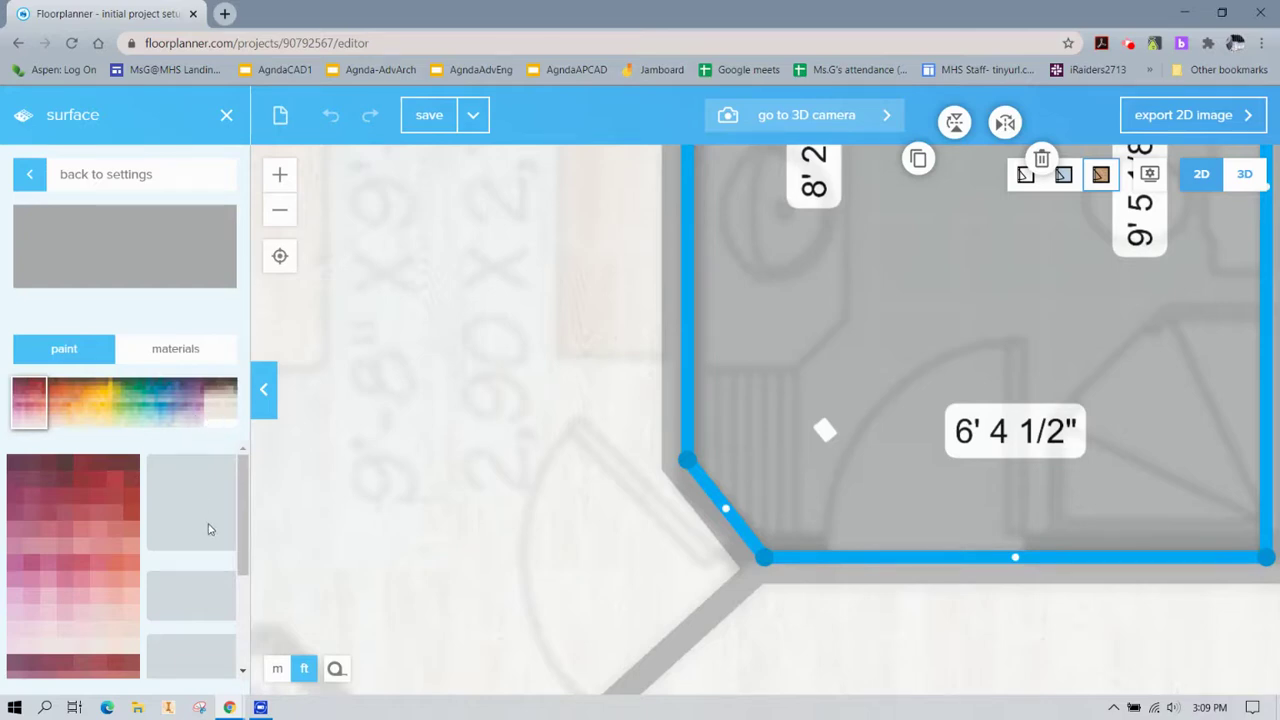
pyautogui.click(227, 430)
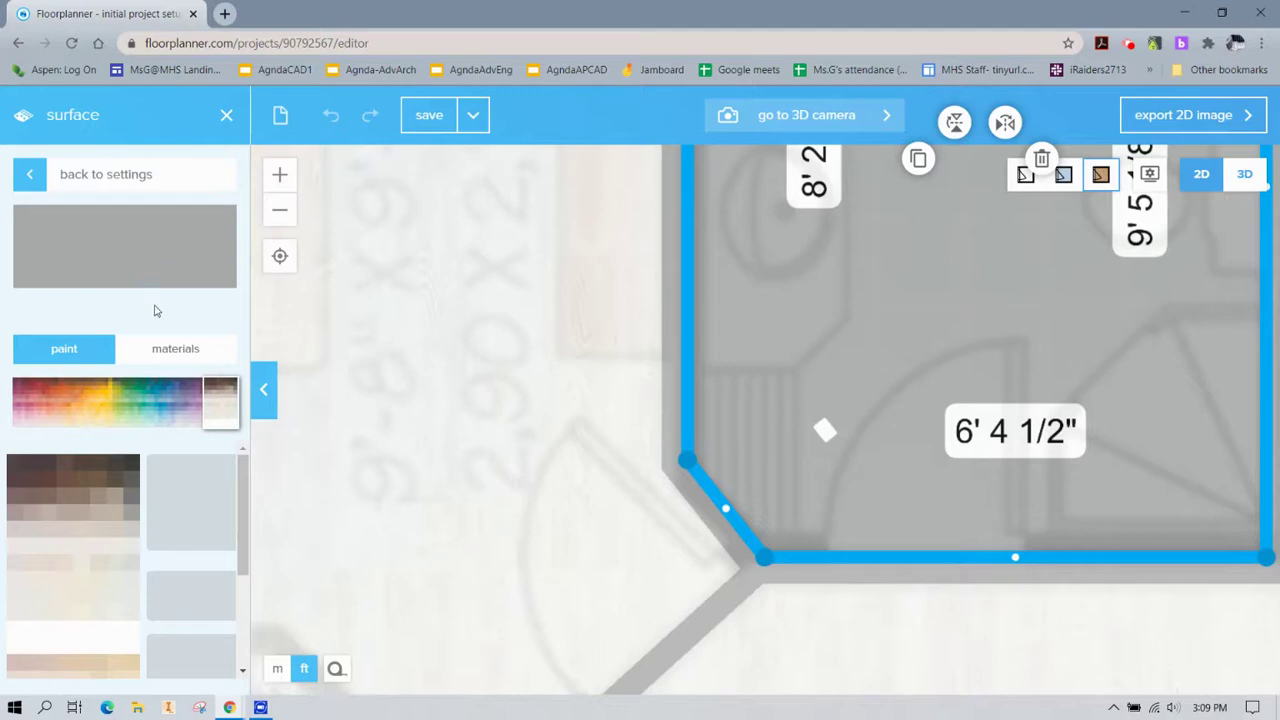
pyautogui.scroll(-3, 192, 545)
pyautogui.click(78, 567)
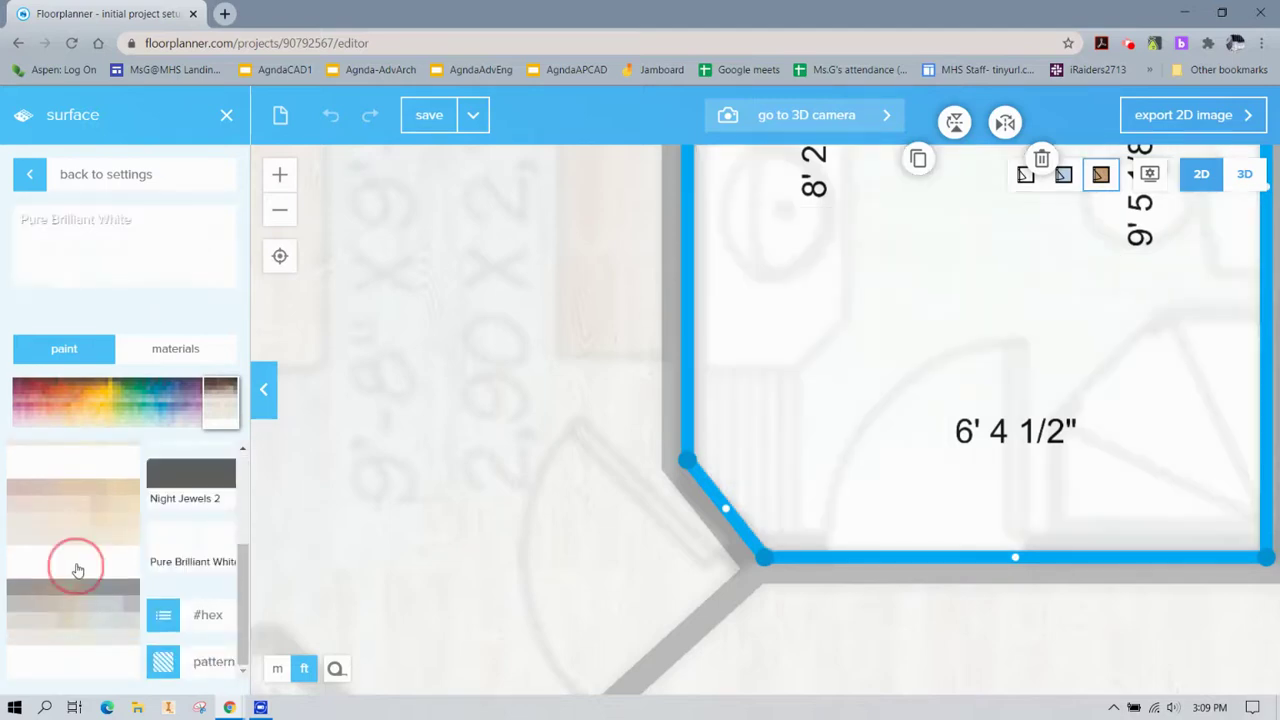
# Examine the bathroom's ceiling and painted gable wall in the 3D walkthrough, and return to the whole floor in the 2D plan
pyautogui.click(1245, 175)
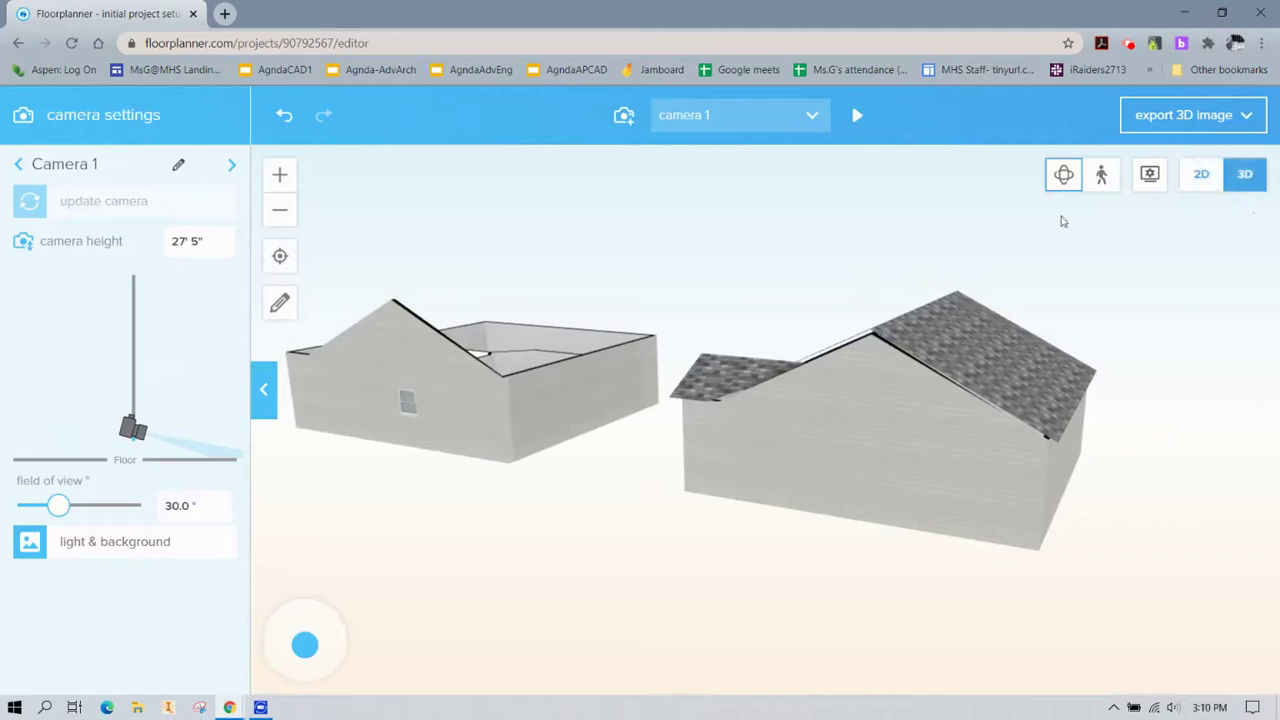
pyautogui.click(1101, 176)
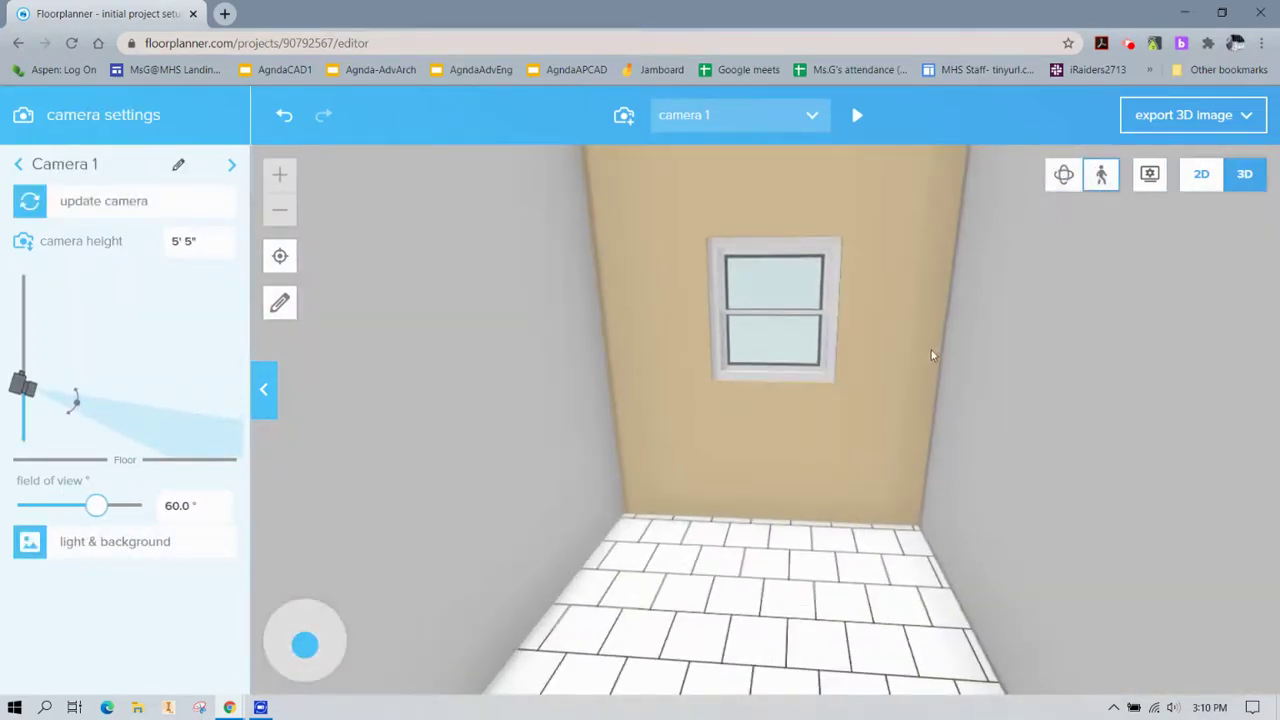
pyautogui.moveTo(931, 352); pyautogui.dragTo(898, 265)
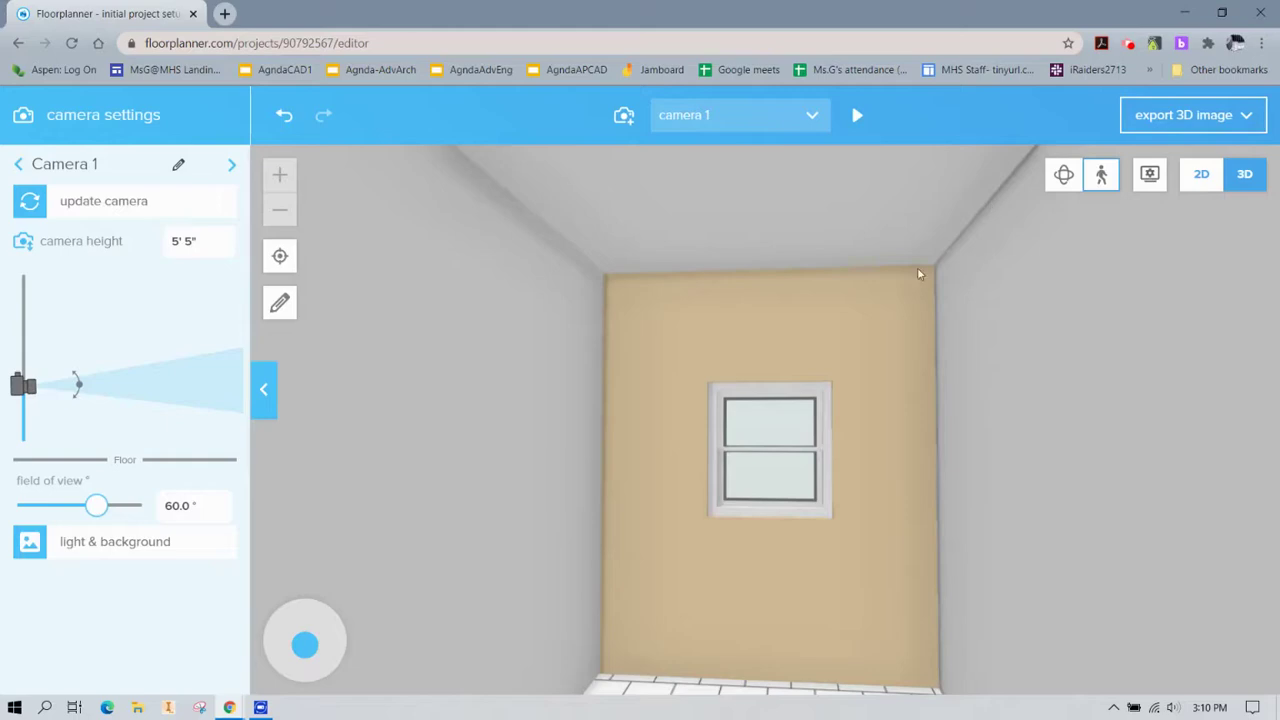
pyautogui.click(1201, 177)
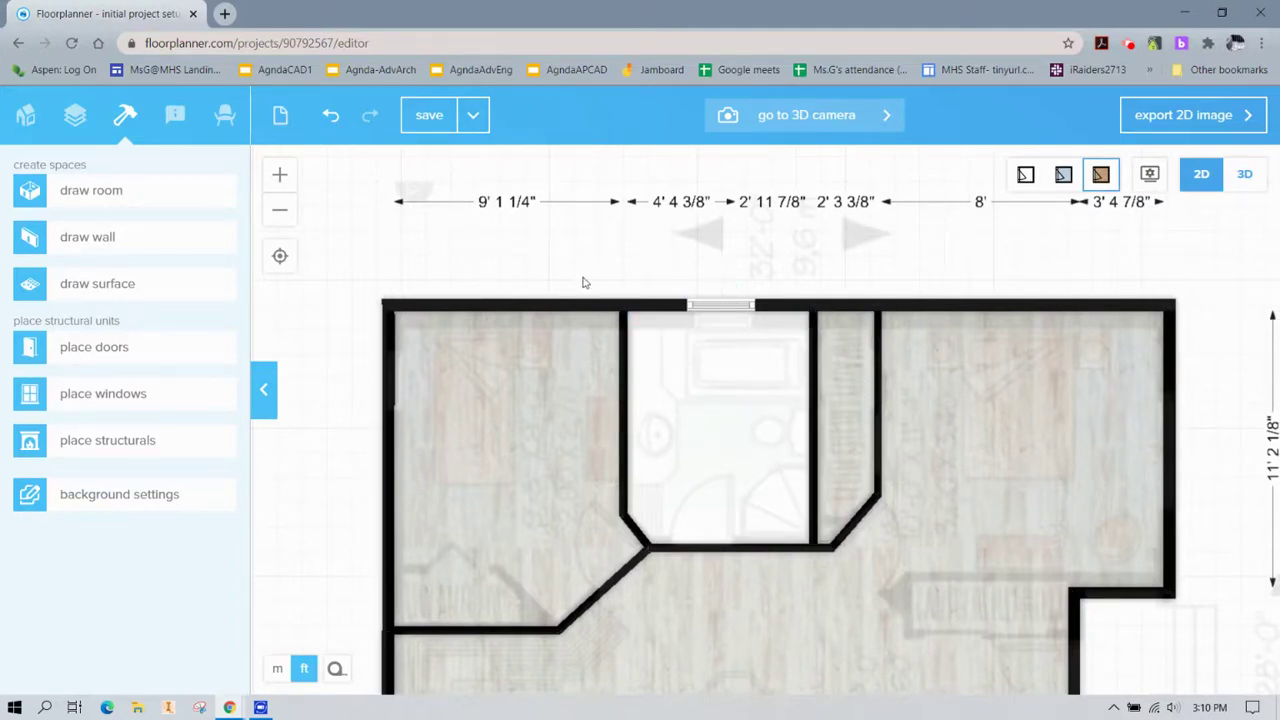
pyautogui.scroll(-3, 806, 445)
pyautogui.moveTo(795, 544); pyautogui.dragTo(771, 385)
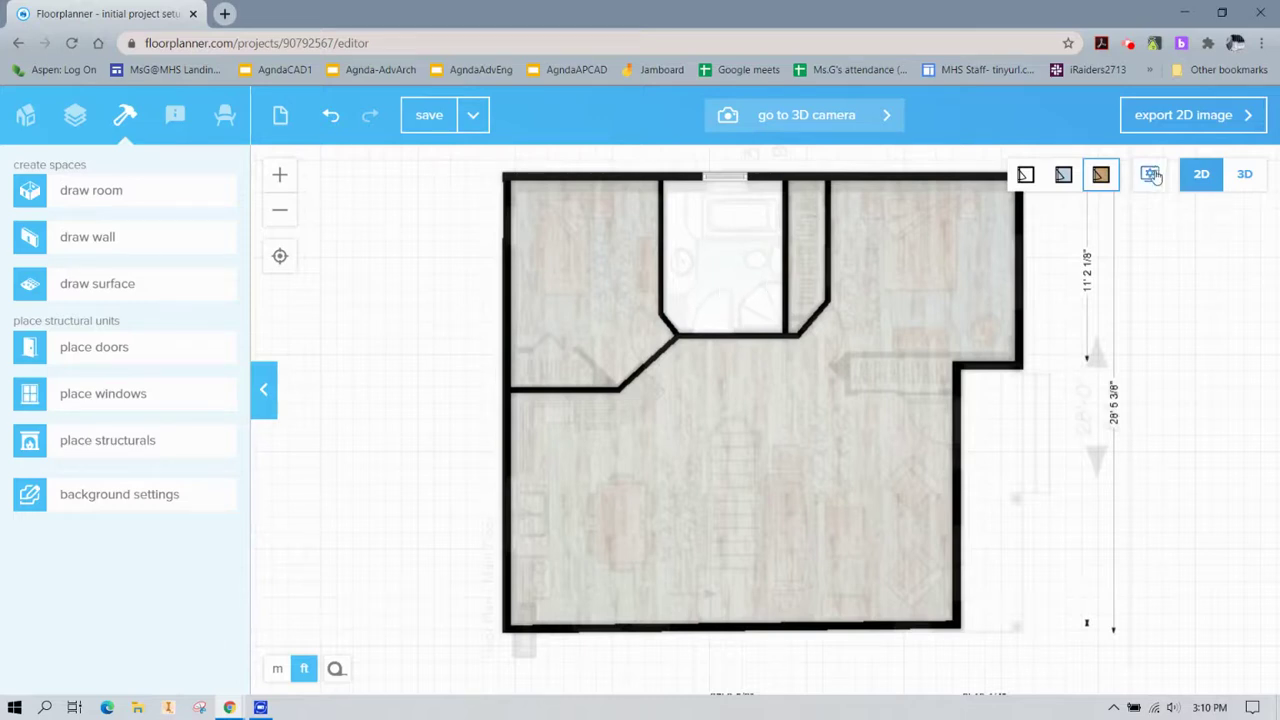
# Set the bathroom ceiling surface's 2D transparency to 100% so that the tiled floor beneath it shows in the plan
pyautogui.click(749, 263)
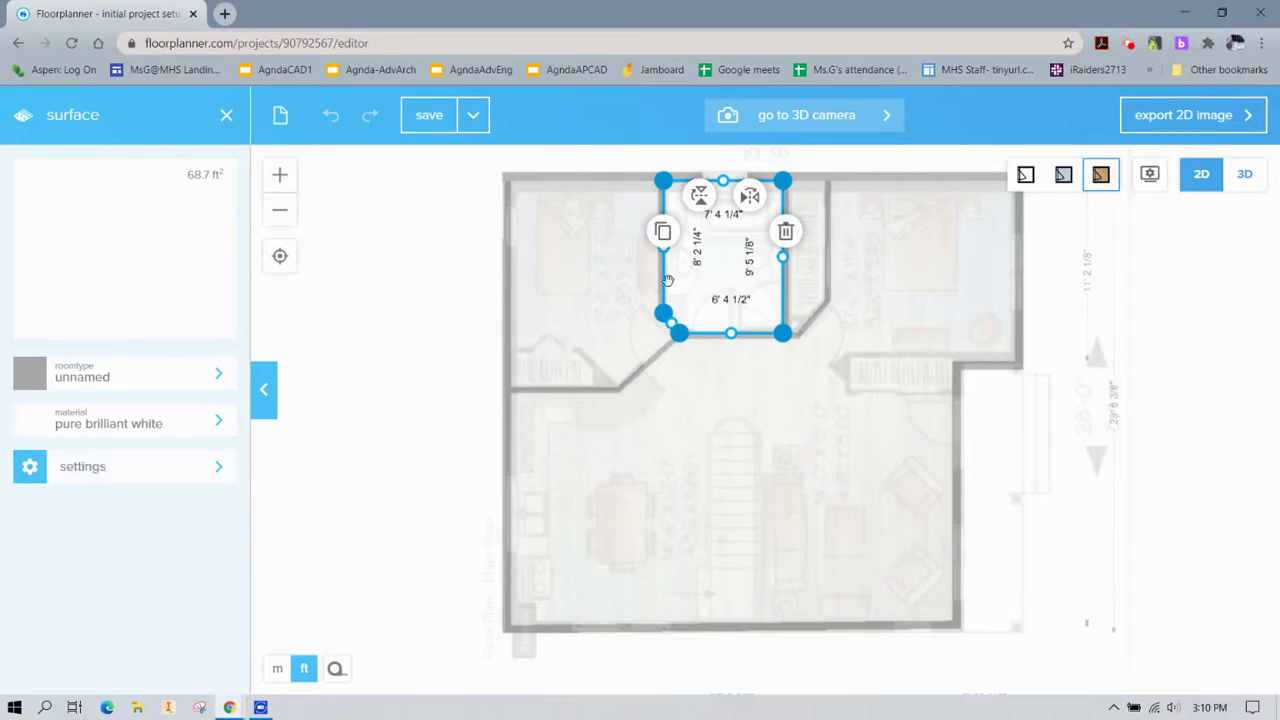
pyautogui.click(220, 468)
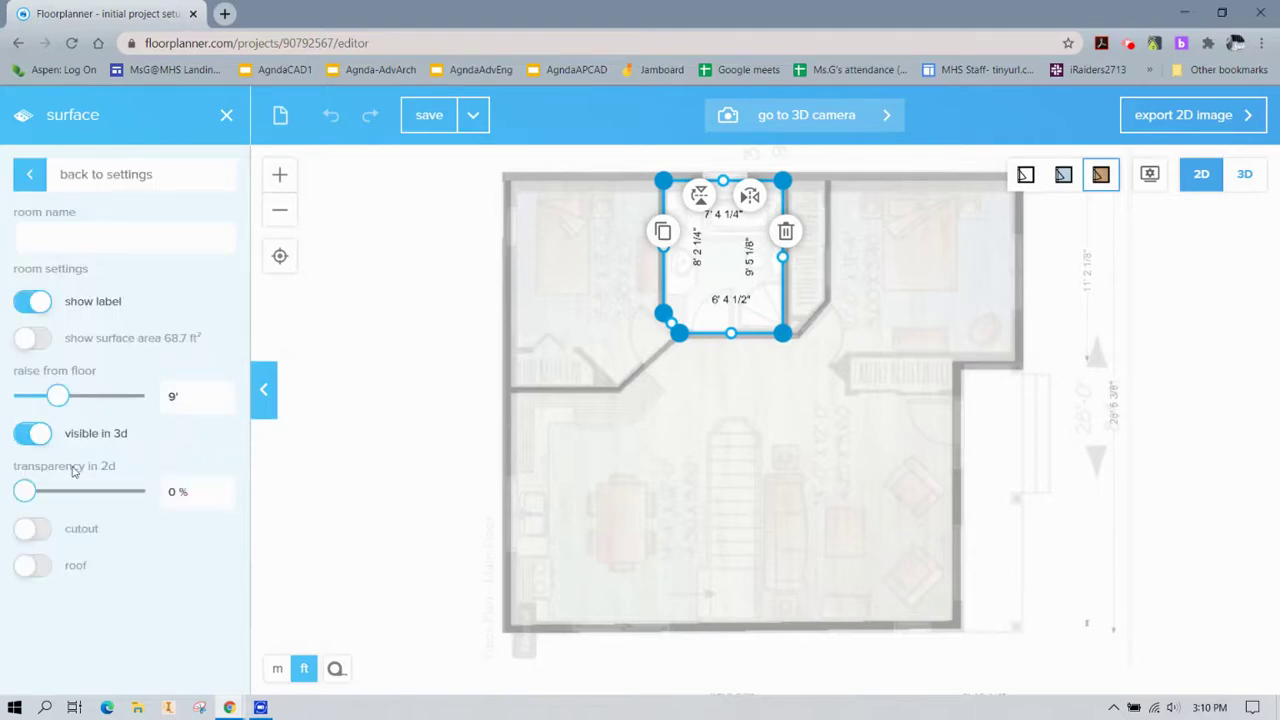
pyautogui.moveTo(24, 491); pyautogui.dragTo(163, 492)
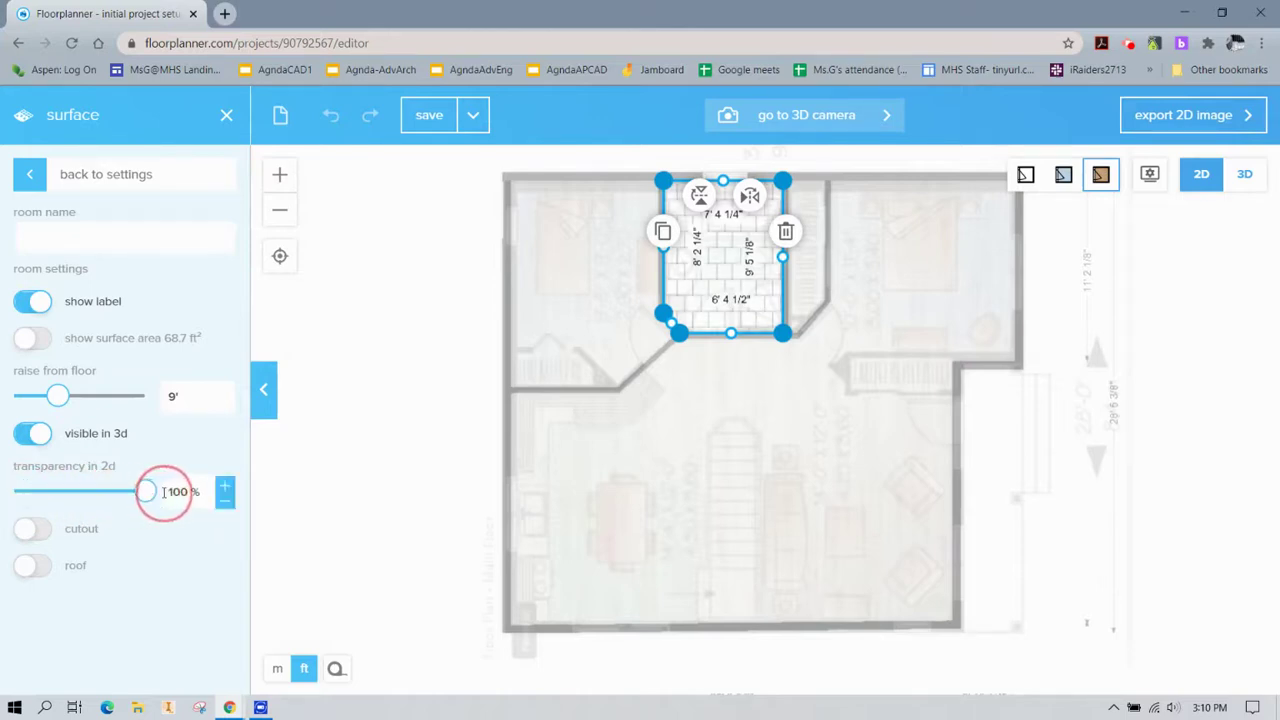
pyautogui.click(226, 115)
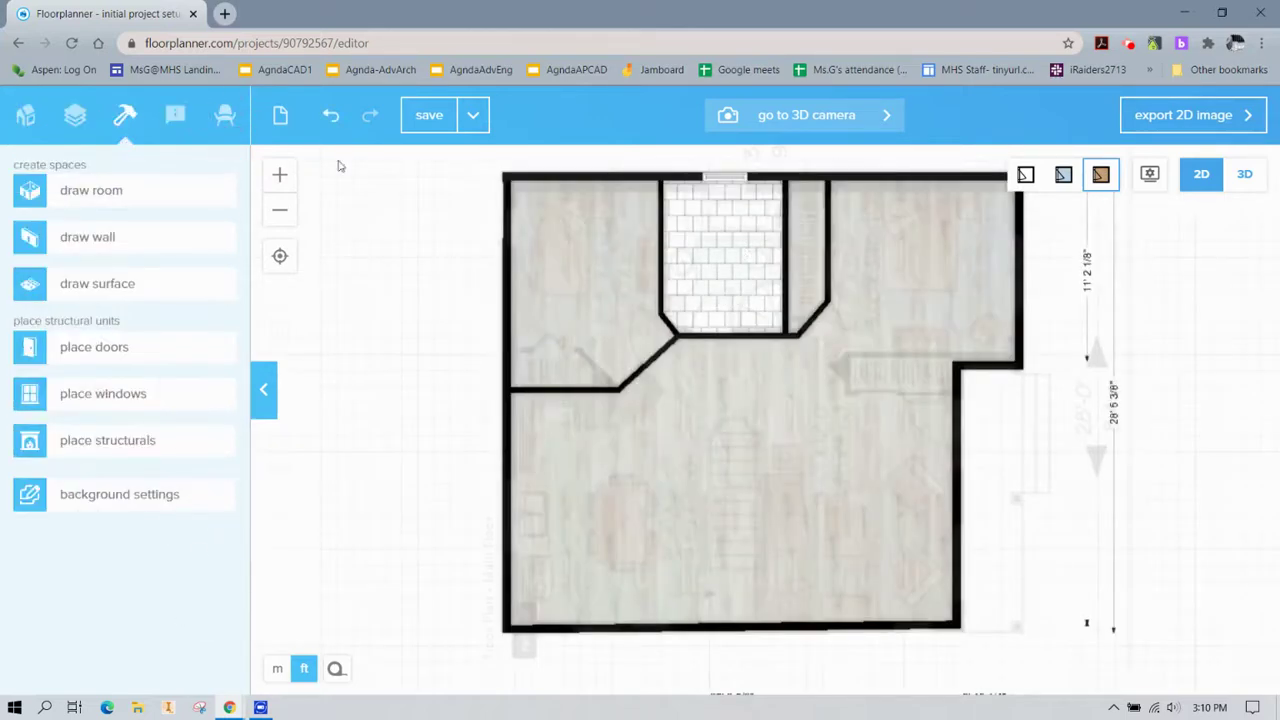
# Check the bathroom's floor tiles in the 2D plan and save the project
pyautogui.scroll(3, 733, 232)
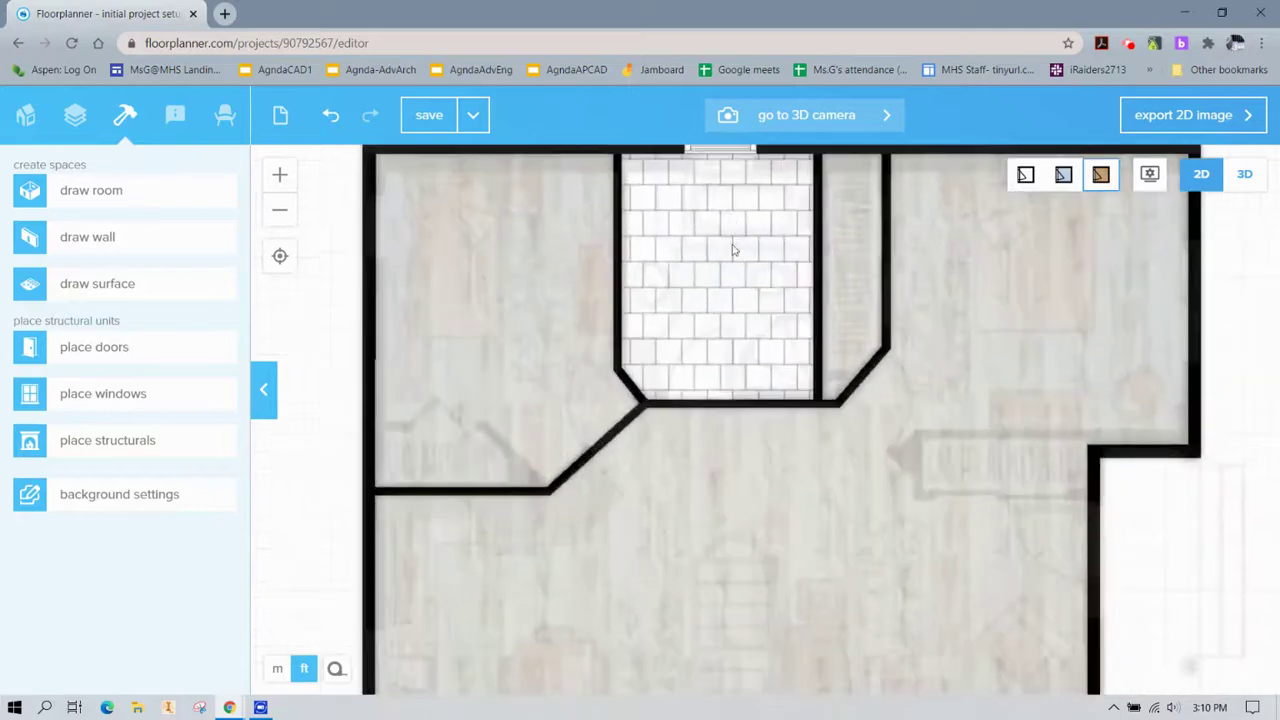
pyautogui.scroll(-2, 735, 250)
pyautogui.scroll(-1, 755, 345)
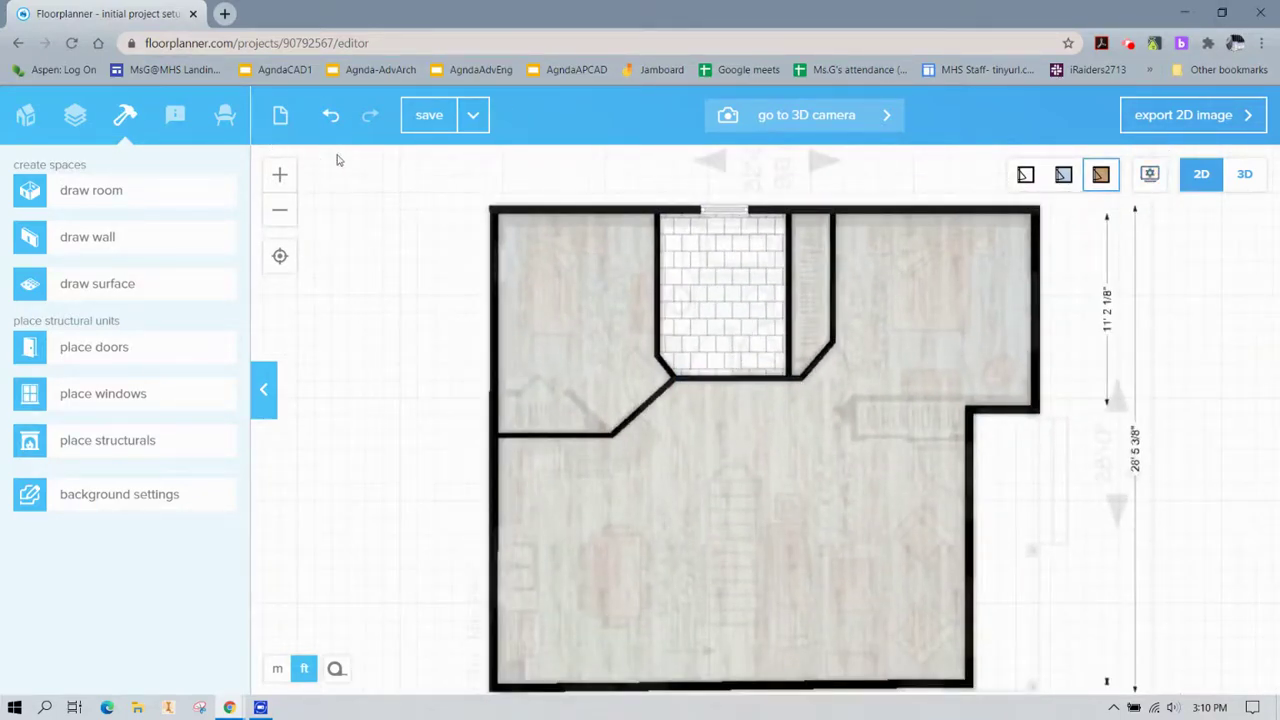
pyautogui.click(456, 118)
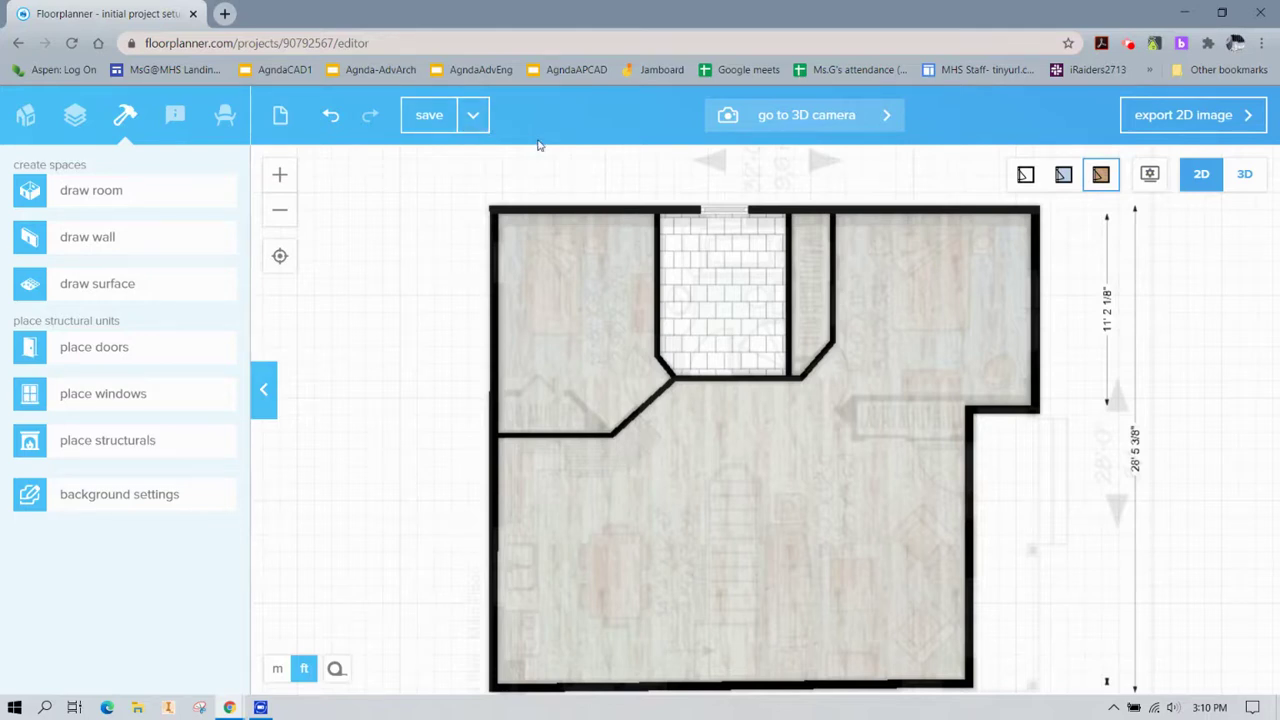